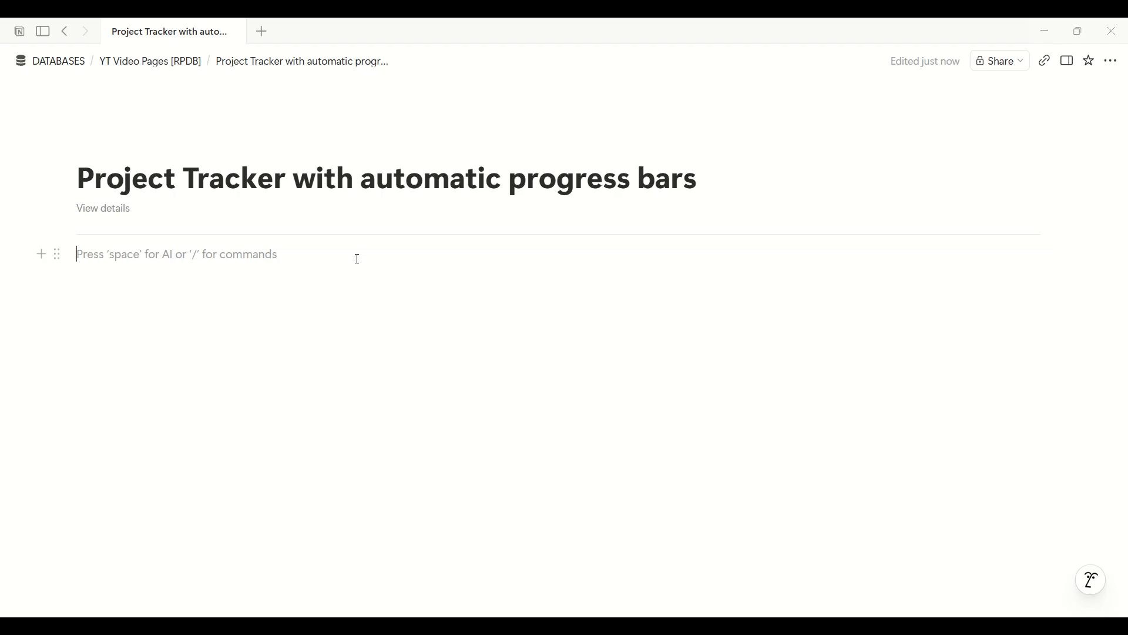
Insert an inline database with a new data source named "Projects" and narrow its Name column
{"action": "type", "text": "/data"}
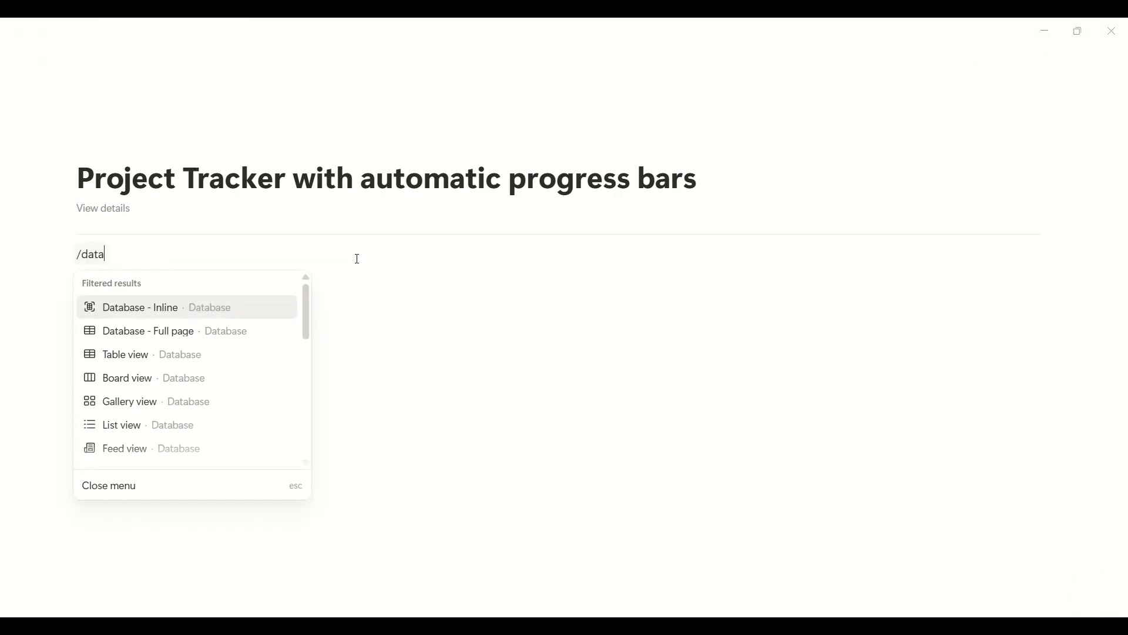
{"action": "key", "text": "Return"}
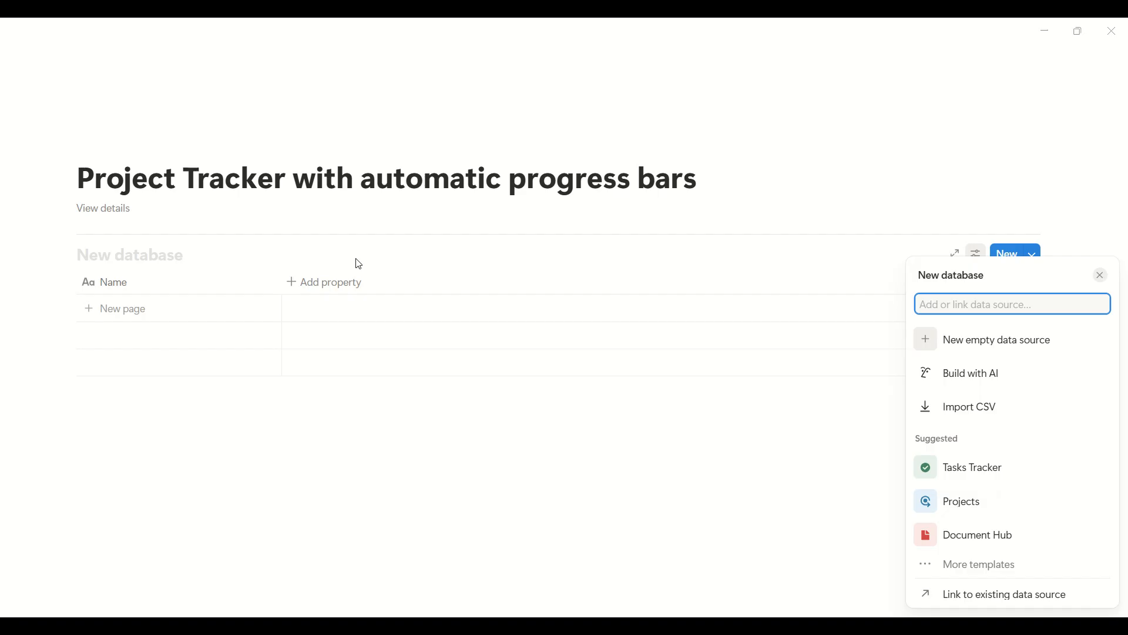
{"action": "type", "text": "Projects"}
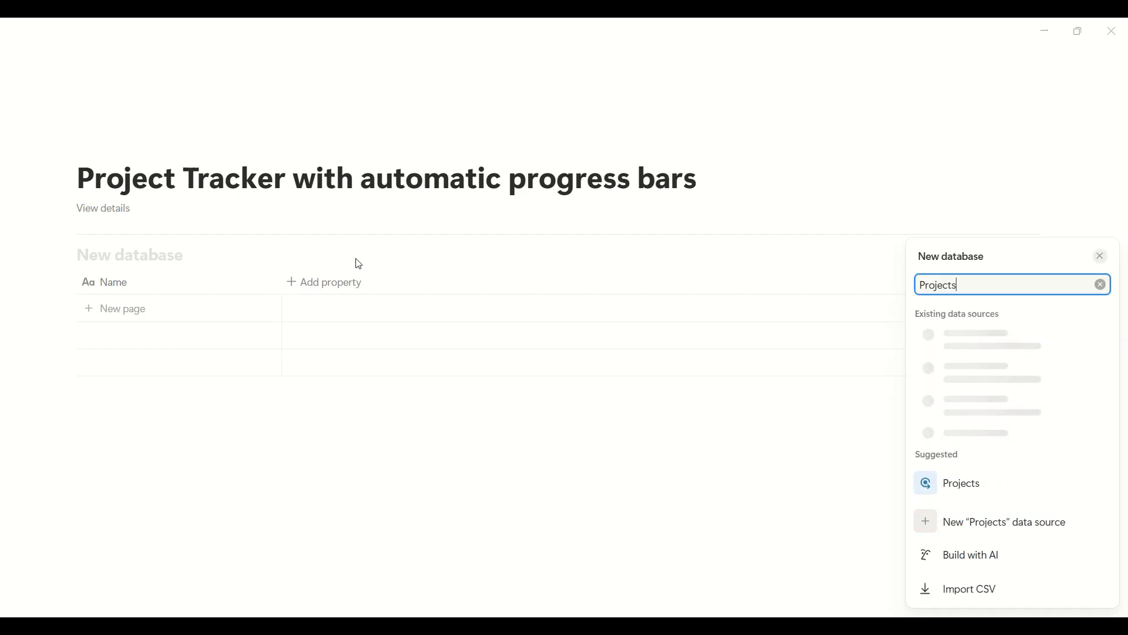
{"action": "left_click", "coordinate": [961, 528]}
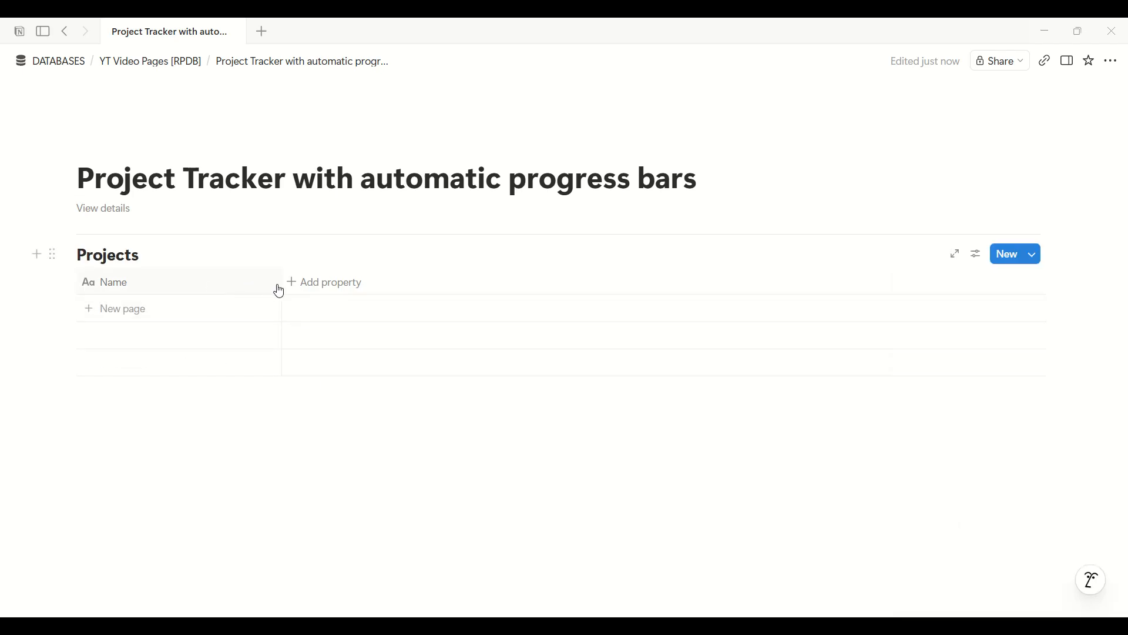
{"action": "left_click_drag", "start_coordinate": [282, 285], "coordinate": [196, 284]}
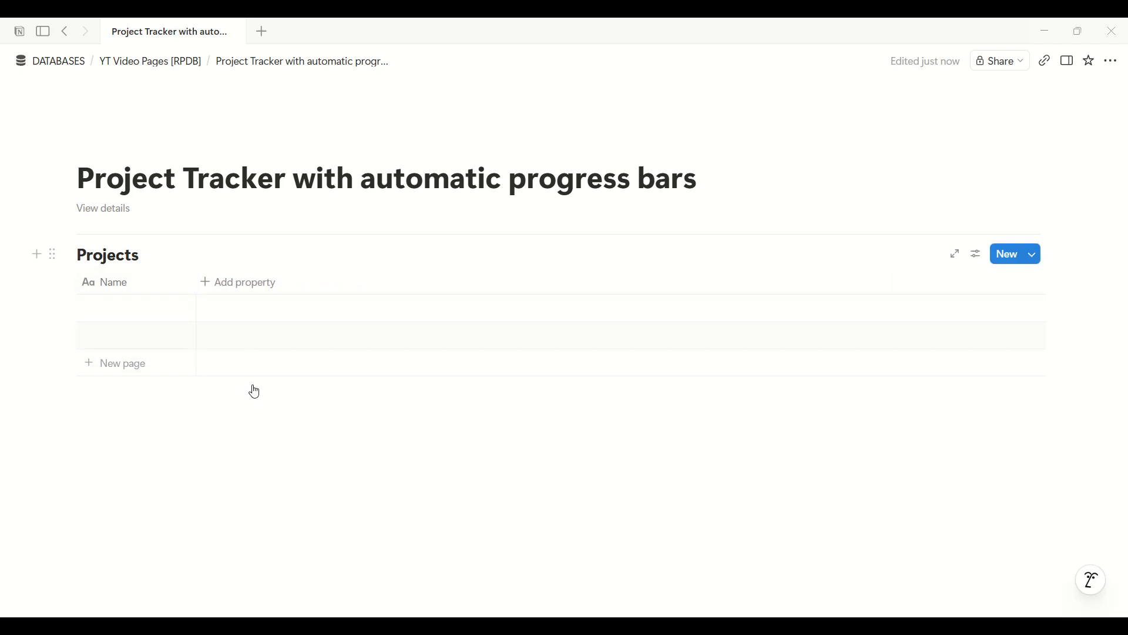
Insert a second inline database below Projects with a new data source named "tasks"
{"action": "left_click", "coordinate": [217, 458]}
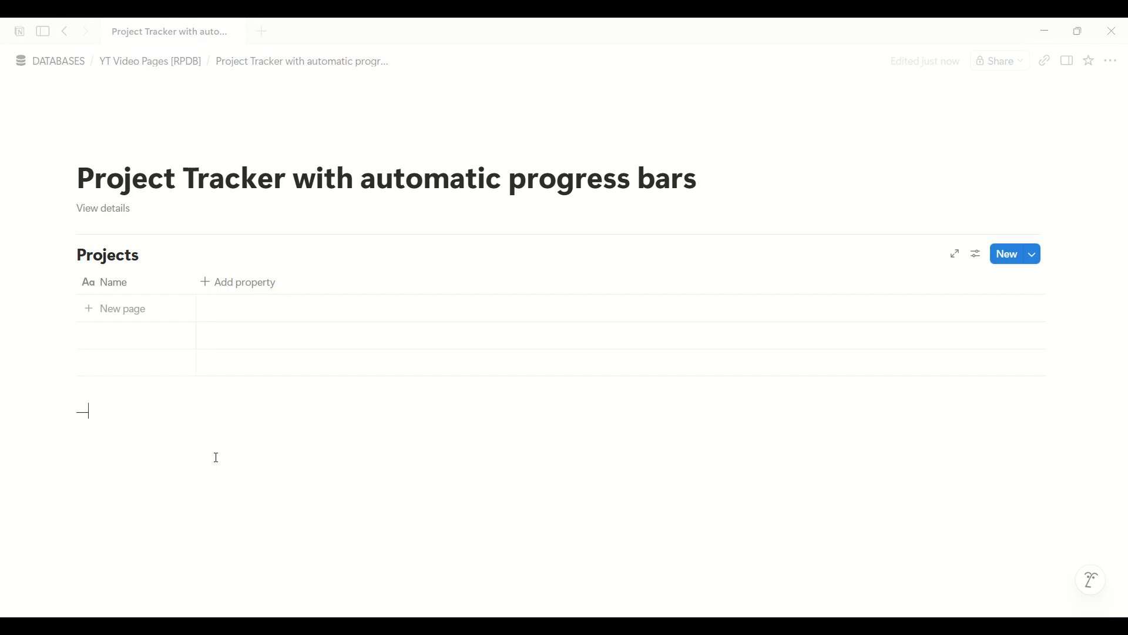
{"action": "type", "text": "/t"}
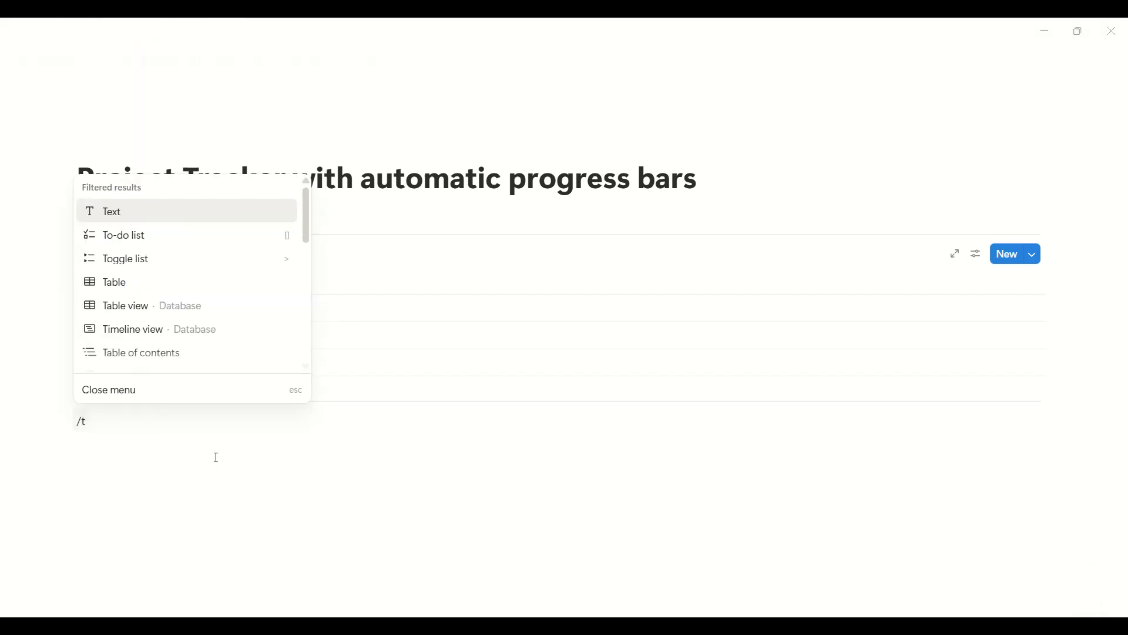
{"action": "key", "text": "BackSpace"}
{"action": "type", "text": "data"}
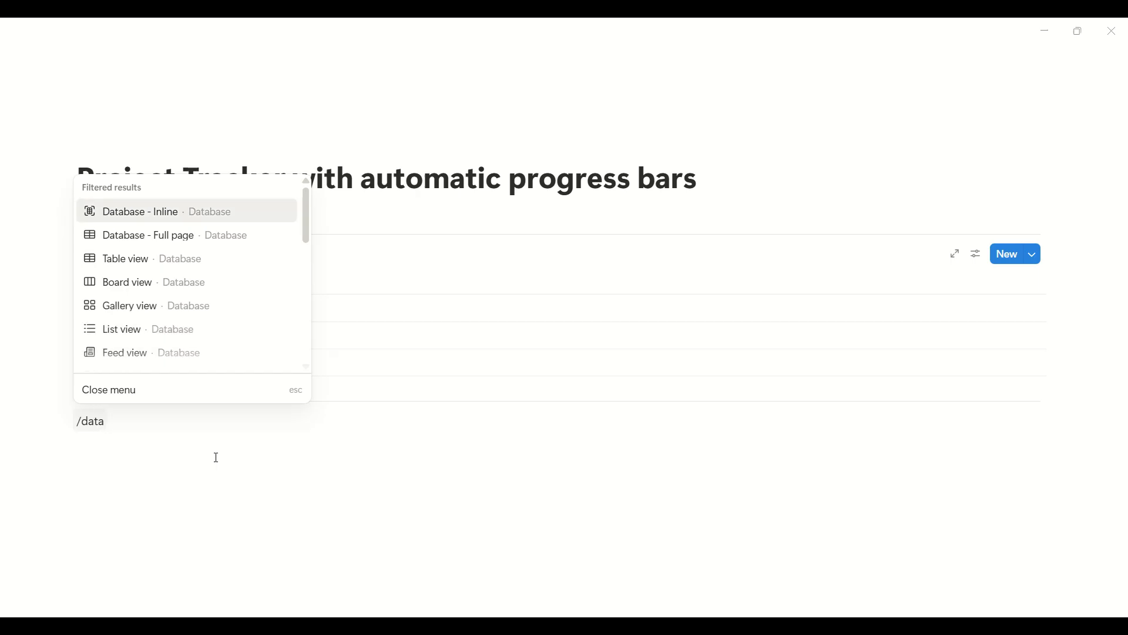
{"action": "key", "text": "Return"}
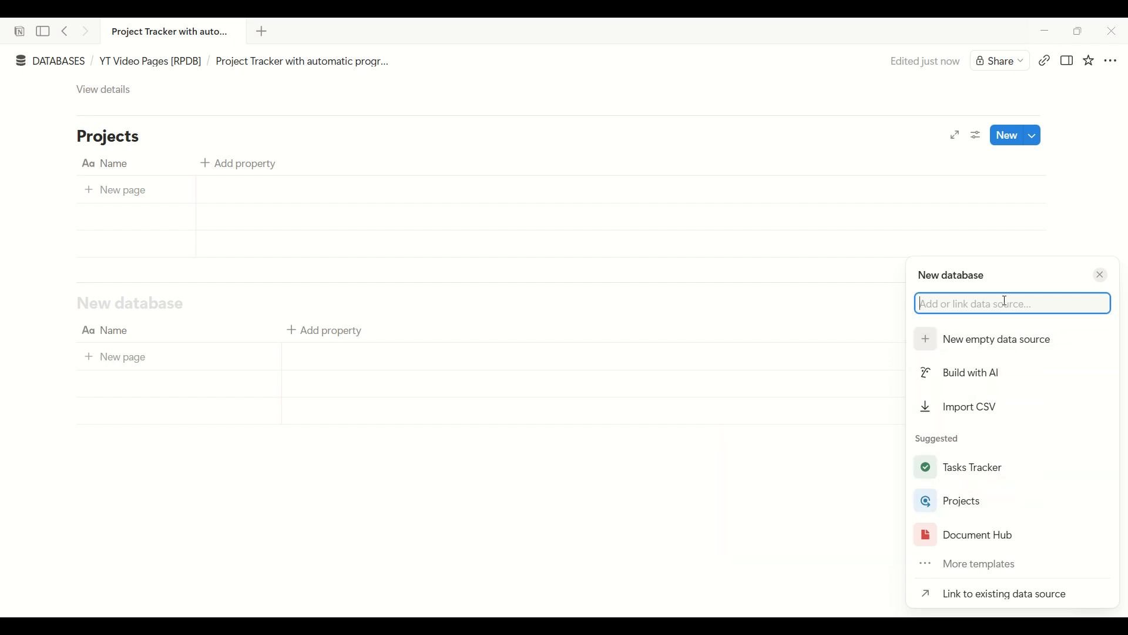
{"action": "type", "text": "tasks"}
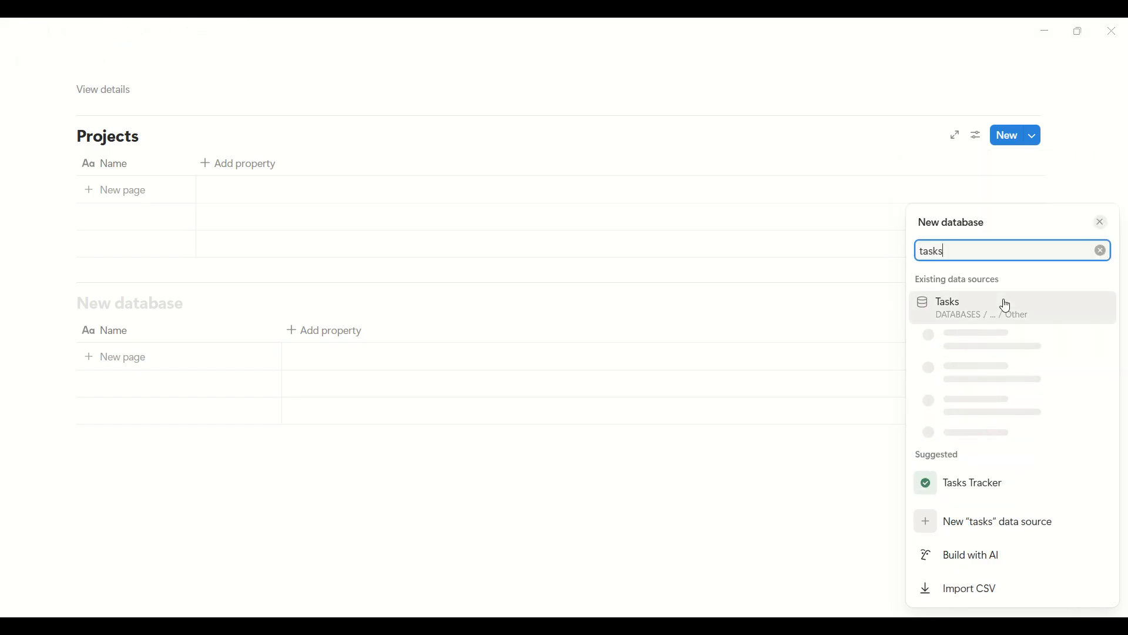
{"action": "left_click", "coordinate": [989, 526]}
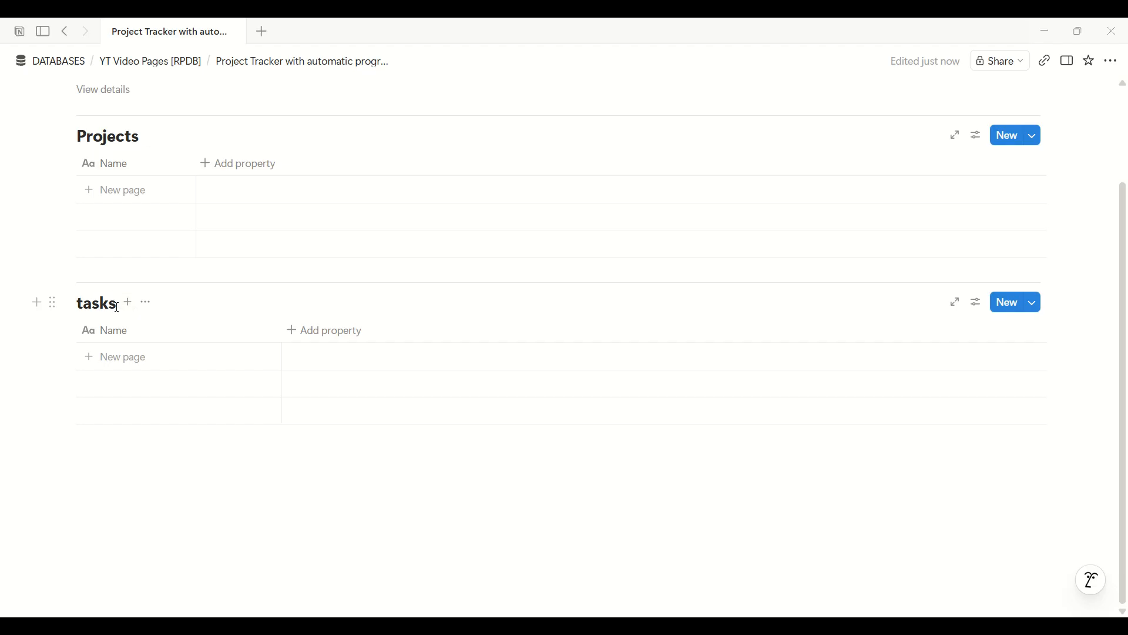
Rename the second database as "Tasks"
{"action": "double_click", "coordinate": [97, 303]}
{"action": "key", "text": "BackSpace"}
{"action": "type", "text": "Tasks"}
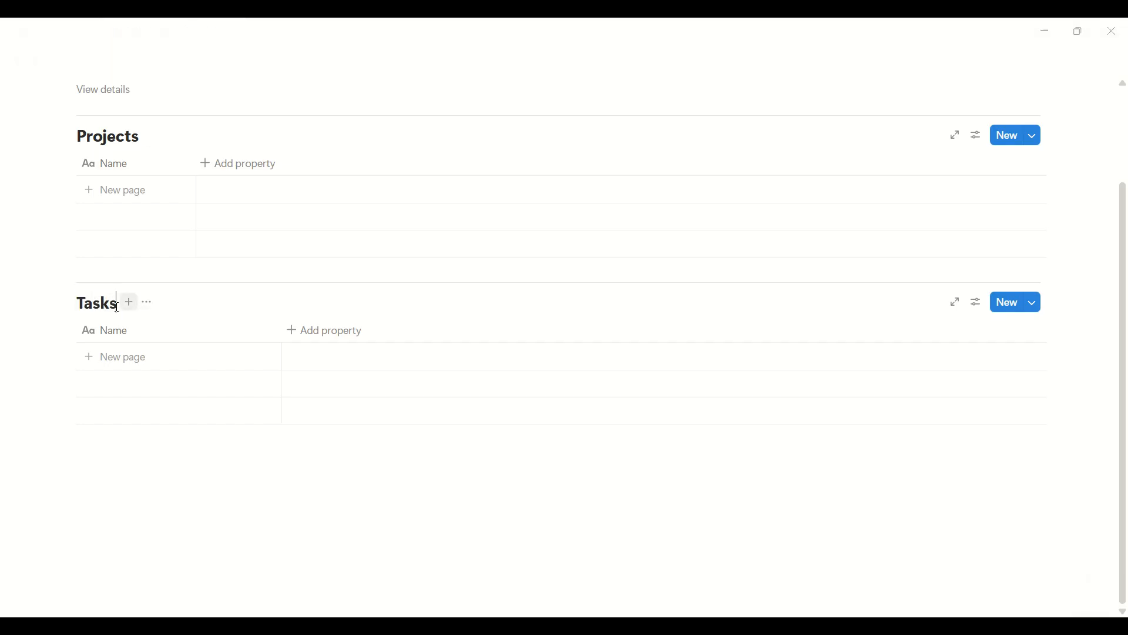
{"action": "left_click", "coordinate": [411, 513]}
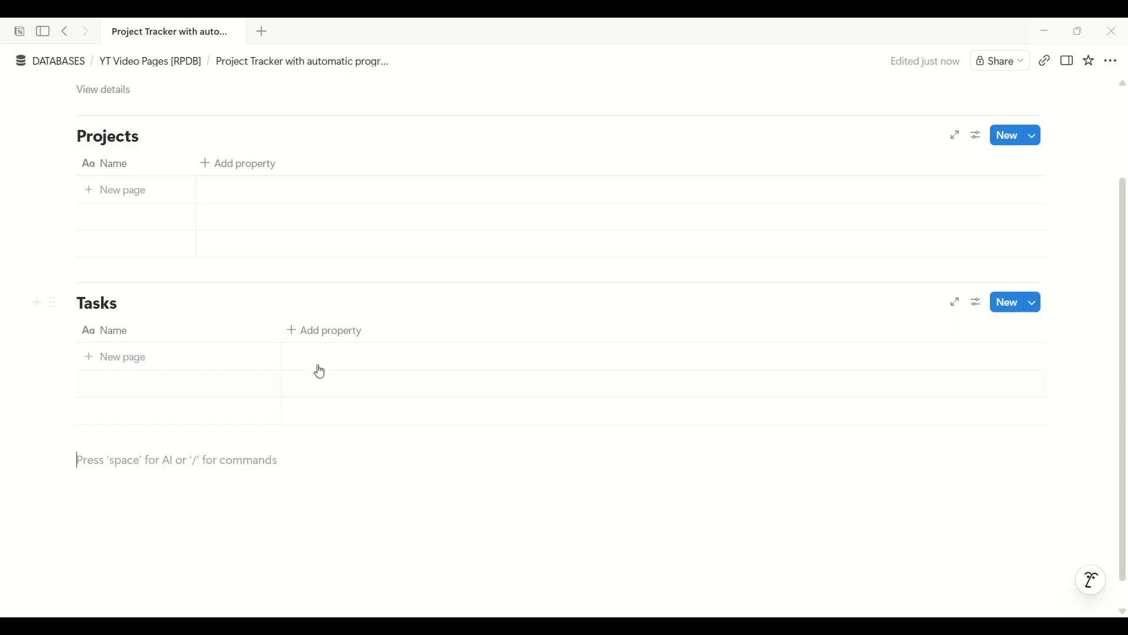
Narrow the Name column of Projects further and start a new relation property linked to the Tasks data source
{"action": "scroll", "coordinate": [317, 371], "scroll_direction": "up", "scroll_amount": 2}
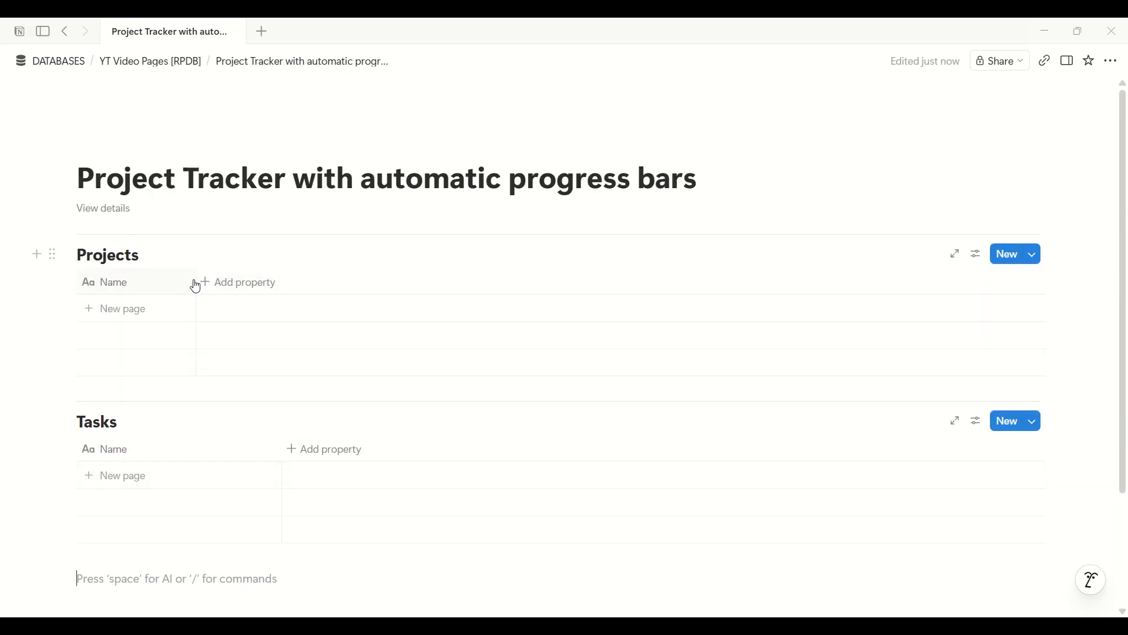
{"action": "left_click_drag", "start_coordinate": [196, 281], "coordinate": [169, 281]}
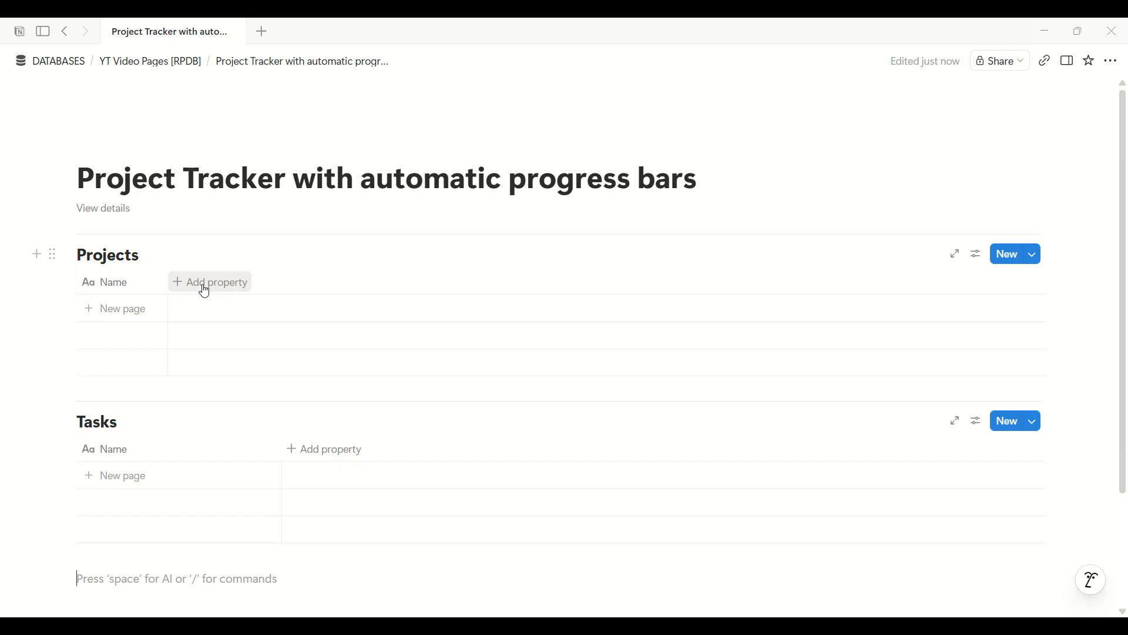
{"action": "left_click", "coordinate": [204, 283]}
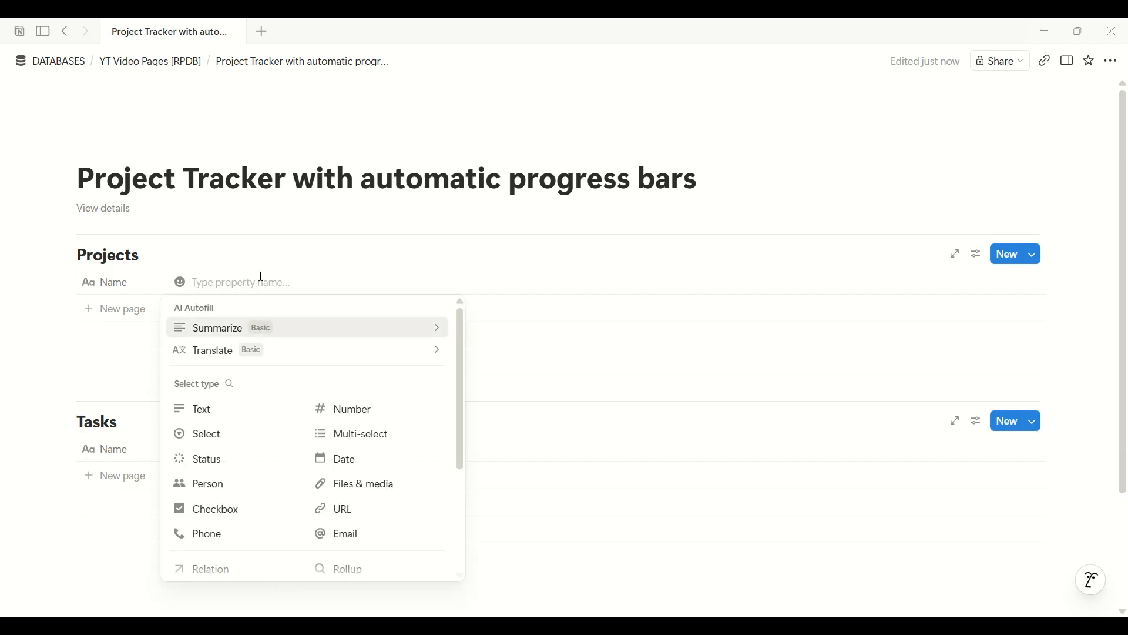
{"action": "type", "text": "relation"}
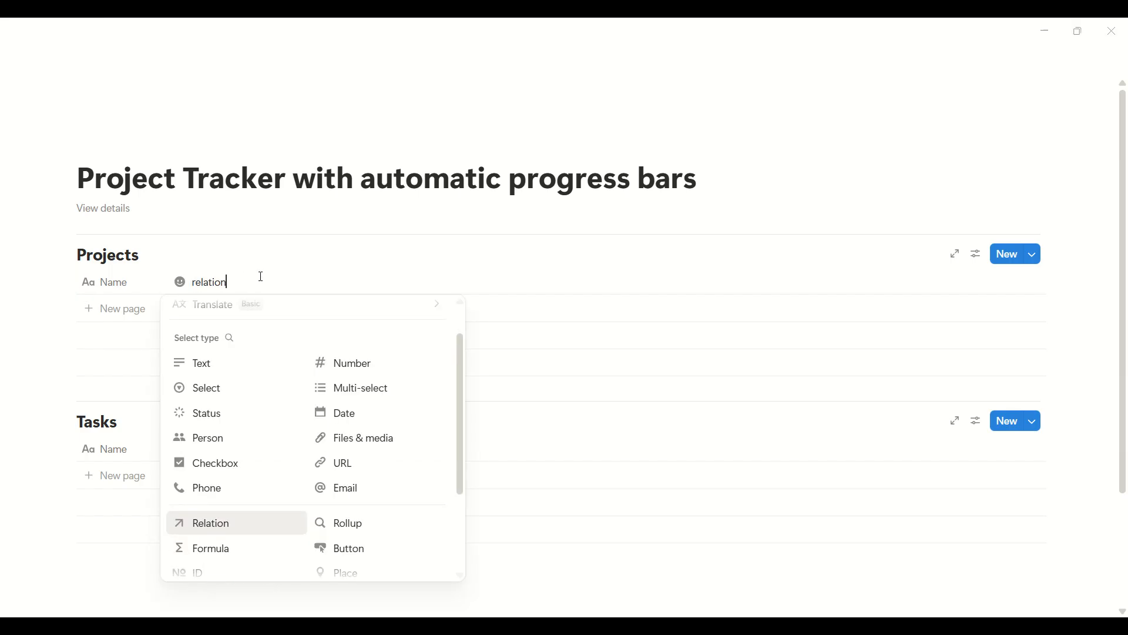
{"action": "left_click", "coordinate": [253, 529]}
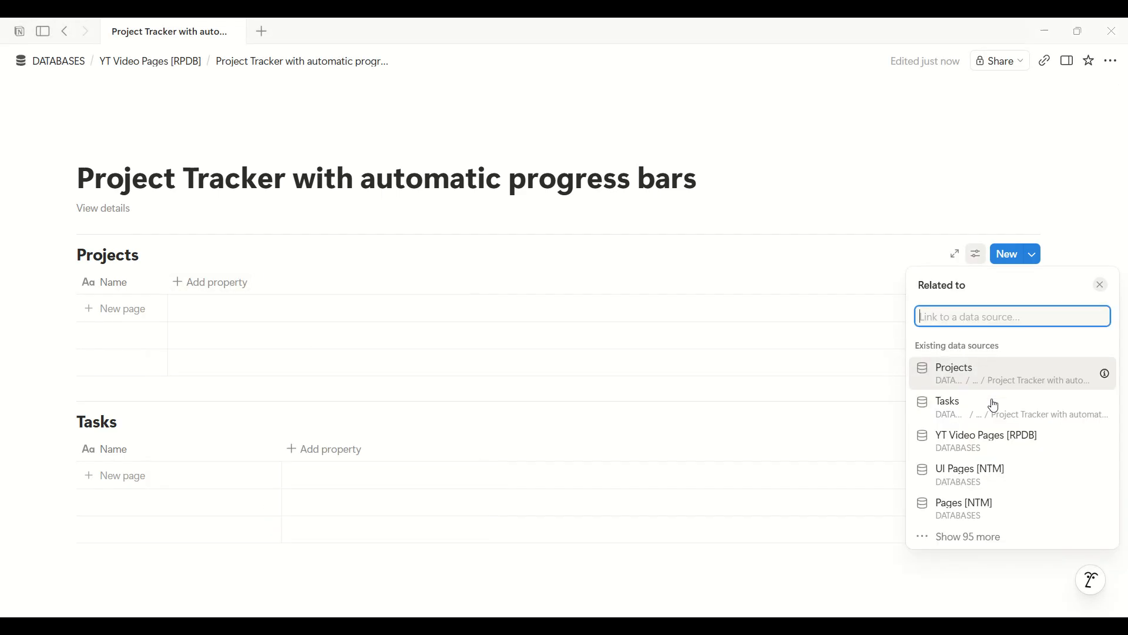
{"action": "left_click", "coordinate": [997, 412]}
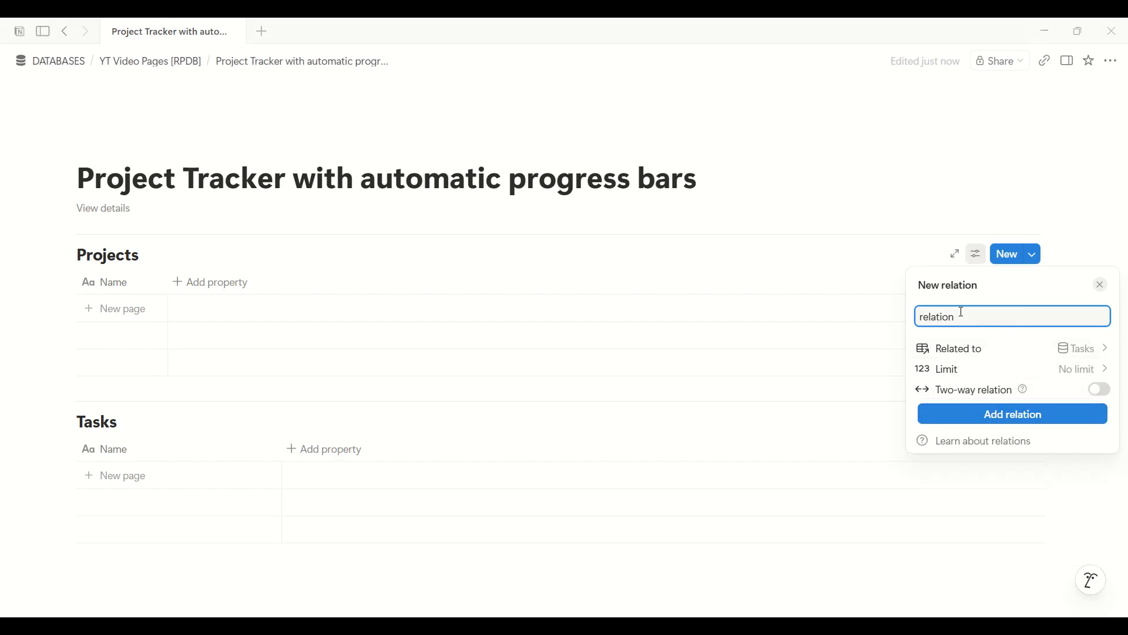
Name the relation "Tasks", make it two-way with the related property named "Project", and add it
{"action": "key", "text": "ctrl+a"}
{"action": "key", "text": "BackSpace"}
{"action": "type", "text": "Task"}
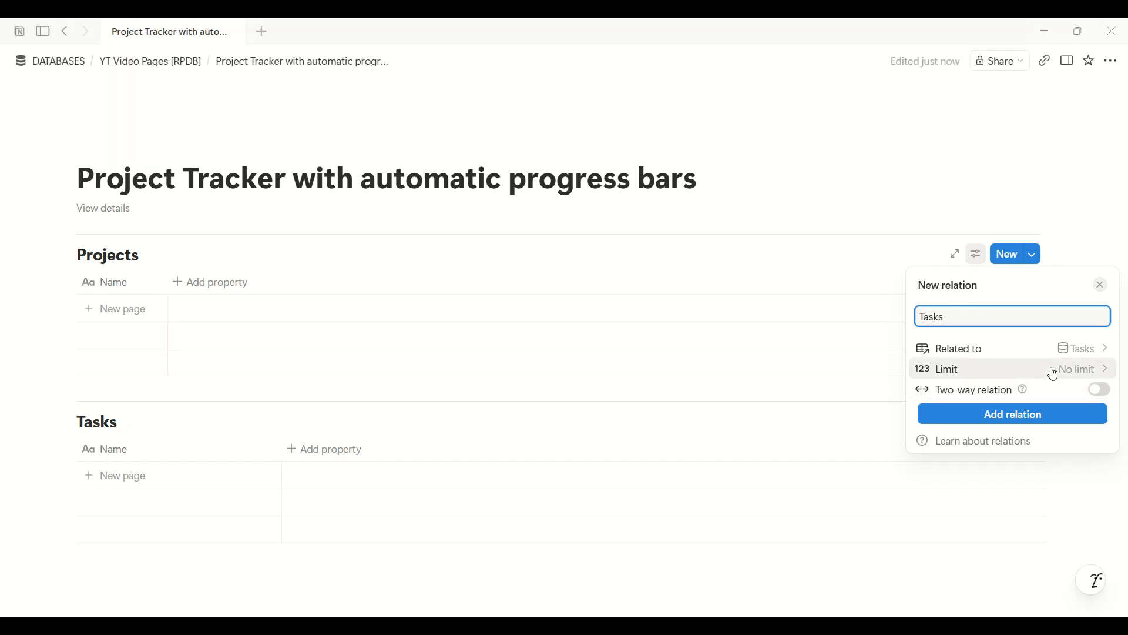
{"action": "left_click", "coordinate": [1100, 391]}
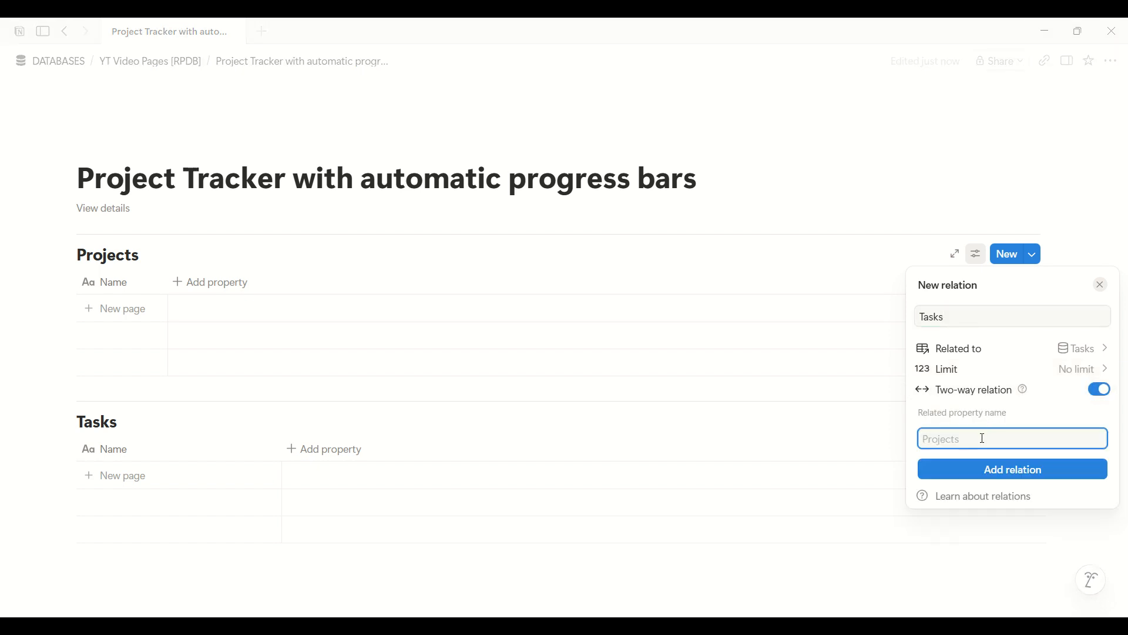
{"action": "type", "text": "Project"}
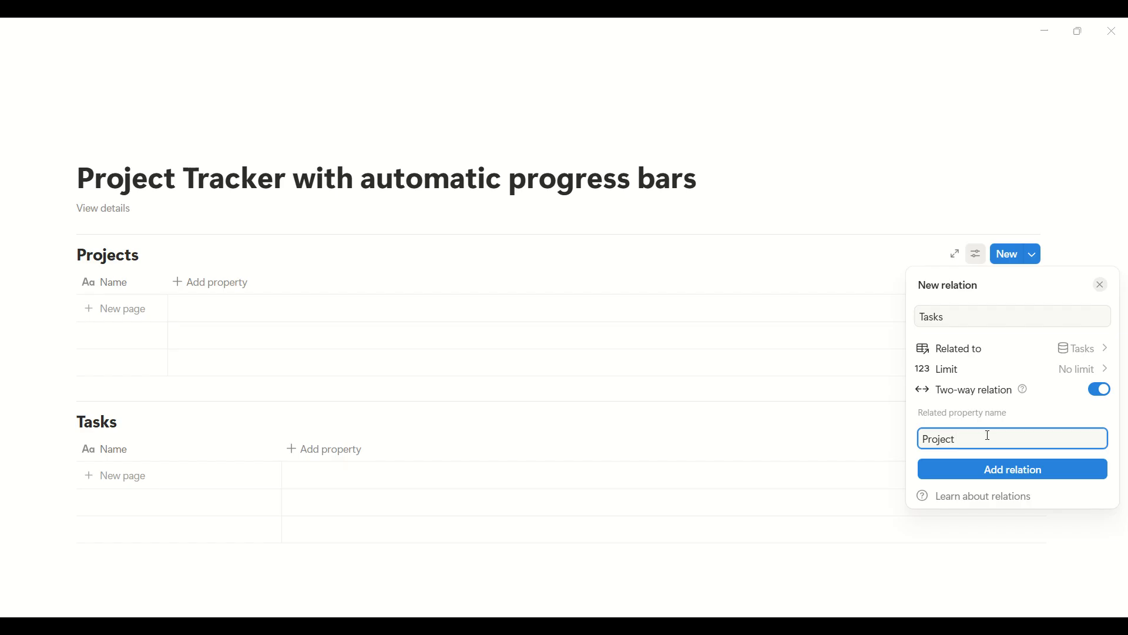
{"action": "left_click", "coordinate": [1004, 470]}
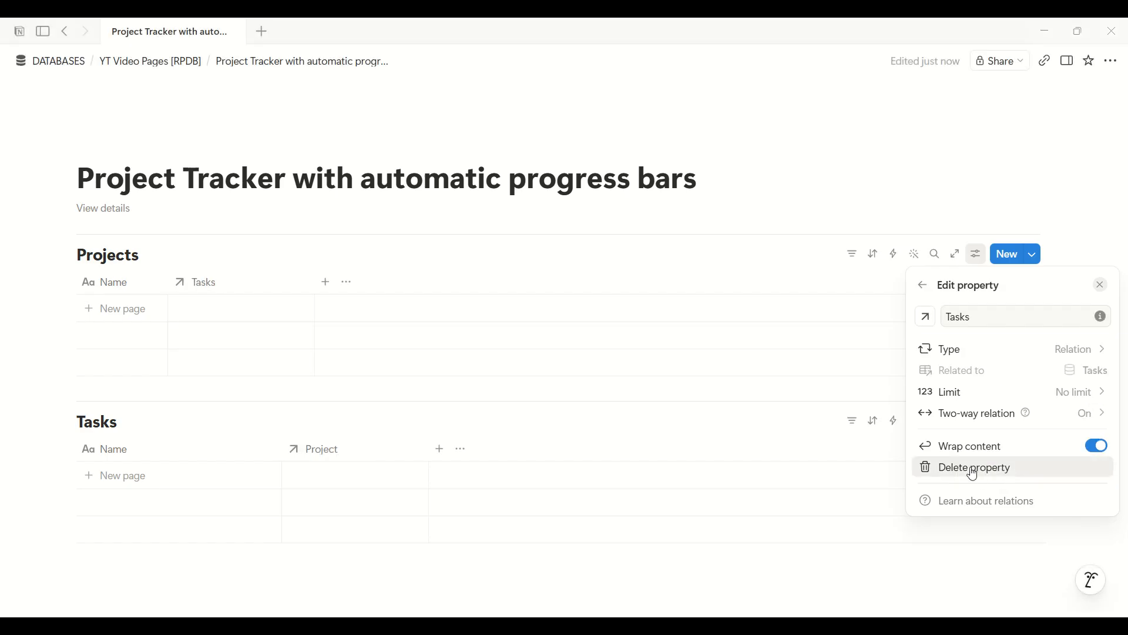
{"action": "key", "text": "Escape"}
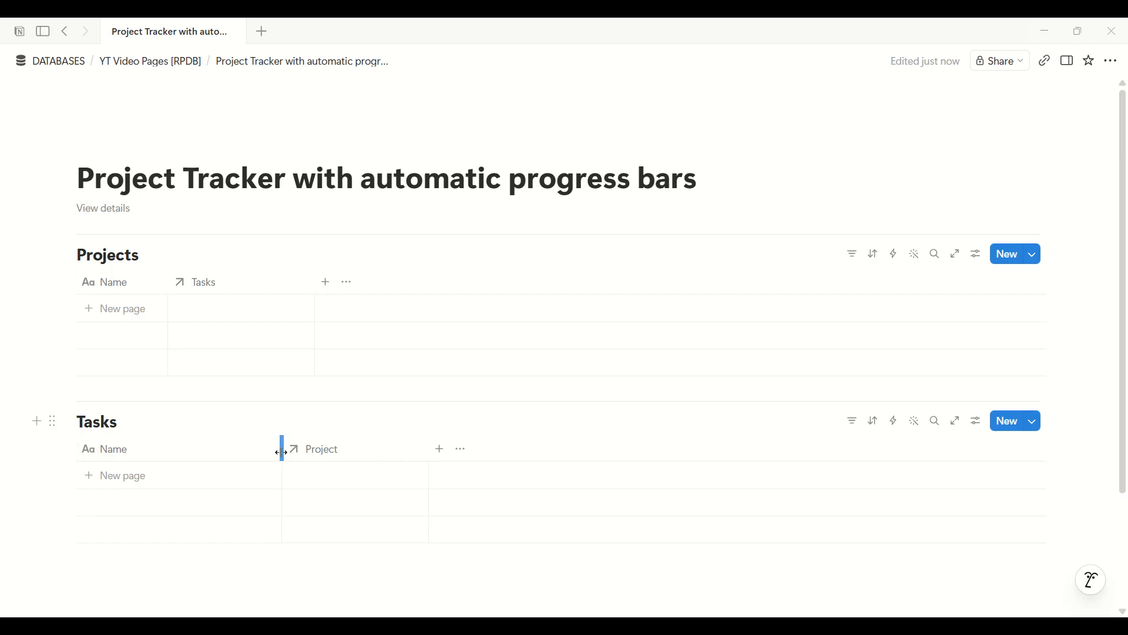
Narrow the Name and Project columns in the Tasks database and the Tasks column in Projects
{"action": "left_click_drag", "start_coordinate": [282, 460], "coordinate": [197, 459]}
{"action": "left_click_drag", "start_coordinate": [344, 457], "coordinate": [280, 451]}
{"action": "left_click_drag", "start_coordinate": [197, 453], "coordinate": [180, 450]}
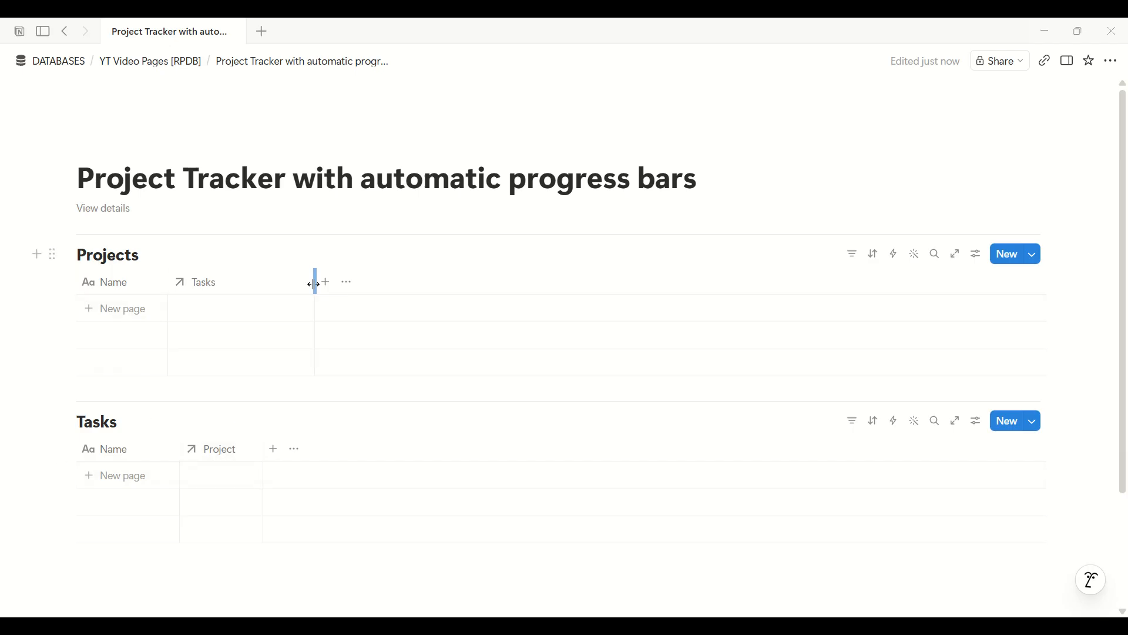
{"action": "left_click_drag", "start_coordinate": [314, 284], "coordinate": [265, 283]}
Add a Status-type property named "status" to the Tasks database
{"action": "left_click", "coordinate": [274, 450]}
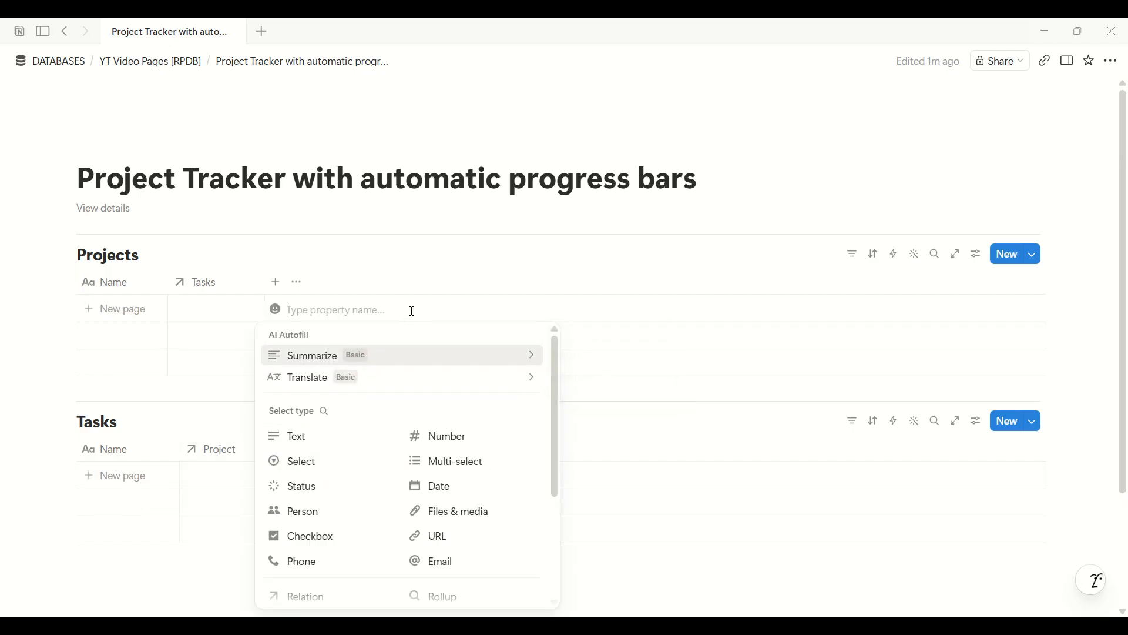
{"action": "type", "text": "statu"}
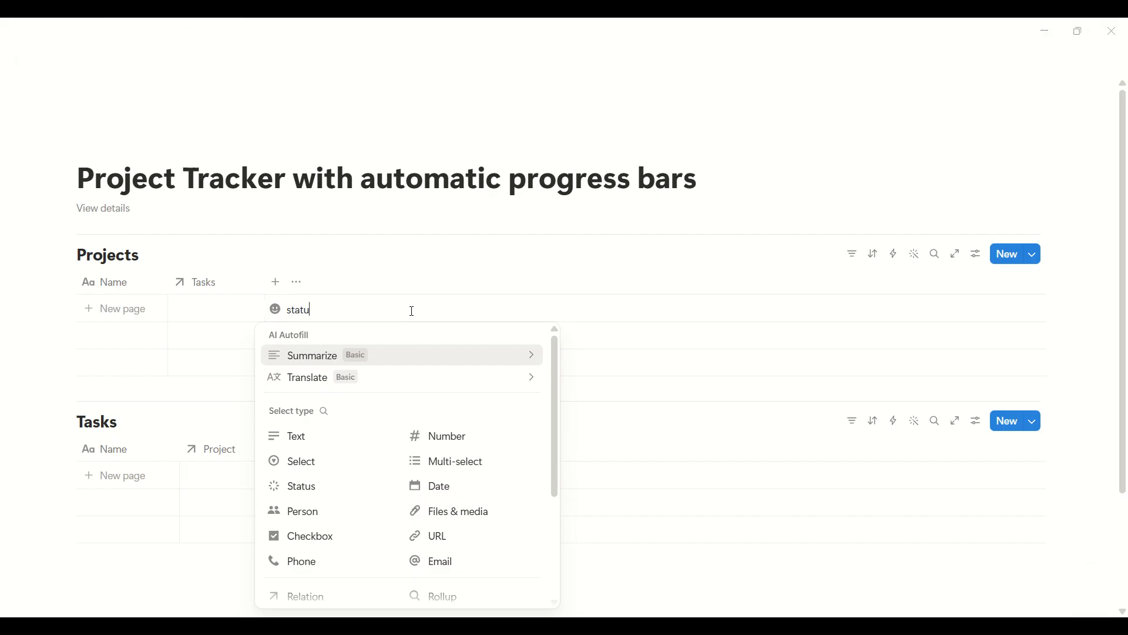
{"action": "type", "text": "s"}
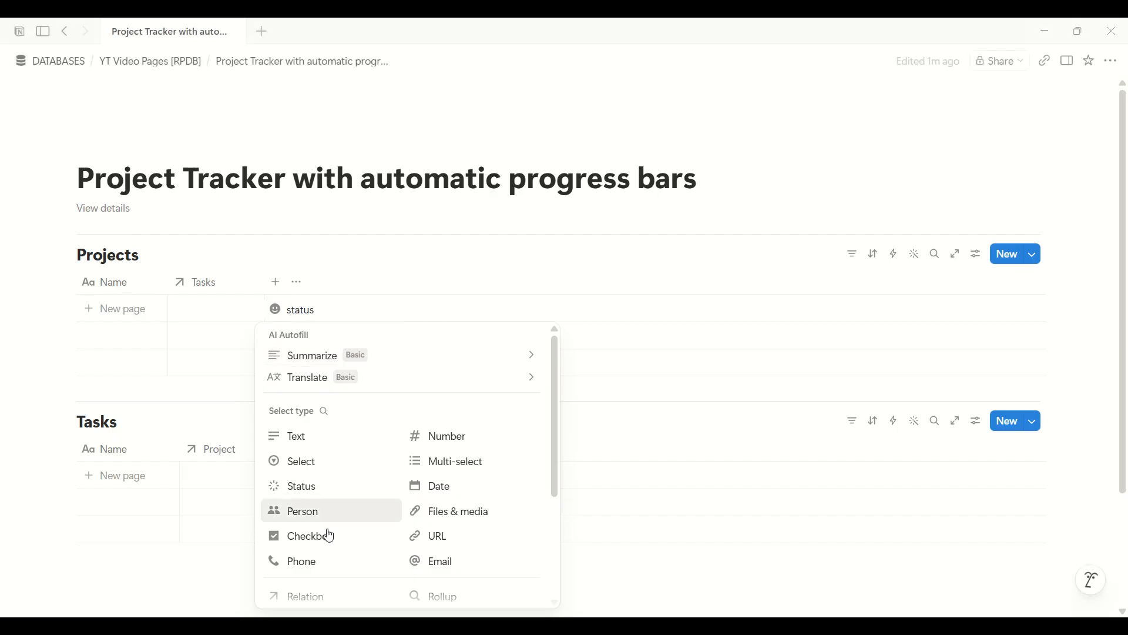
{"action": "left_click", "coordinate": [338, 496]}
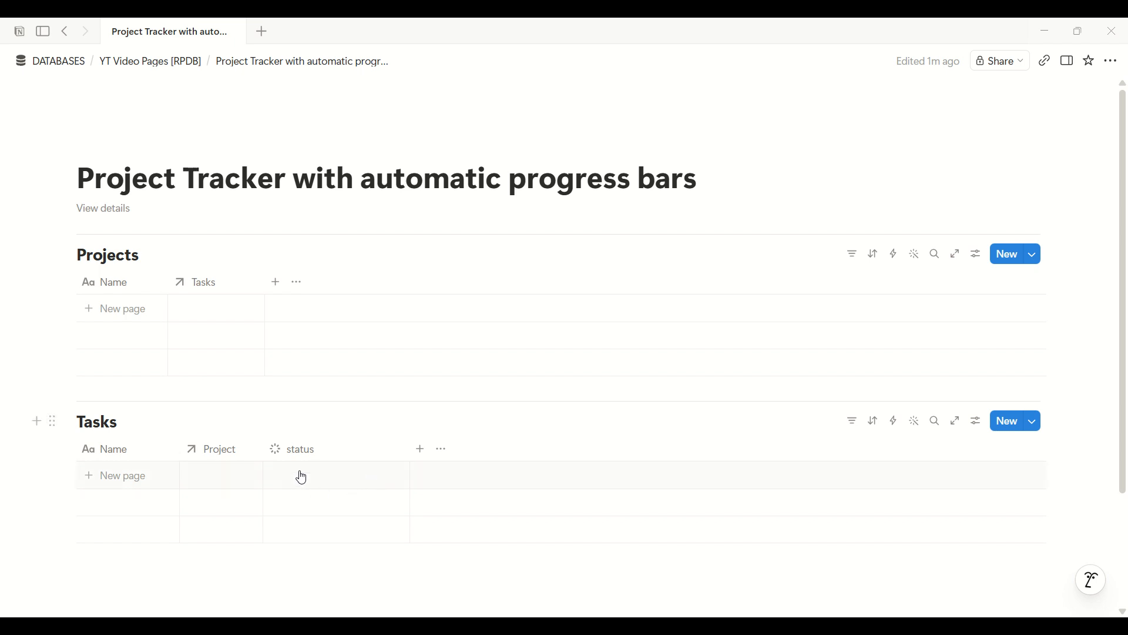
Rename the new status property as "Status" and place it, narrowed, before the Project column in the Tasks database
{"action": "left_click", "coordinate": [349, 449]}
{"action": "left_click", "coordinate": [380, 87]}
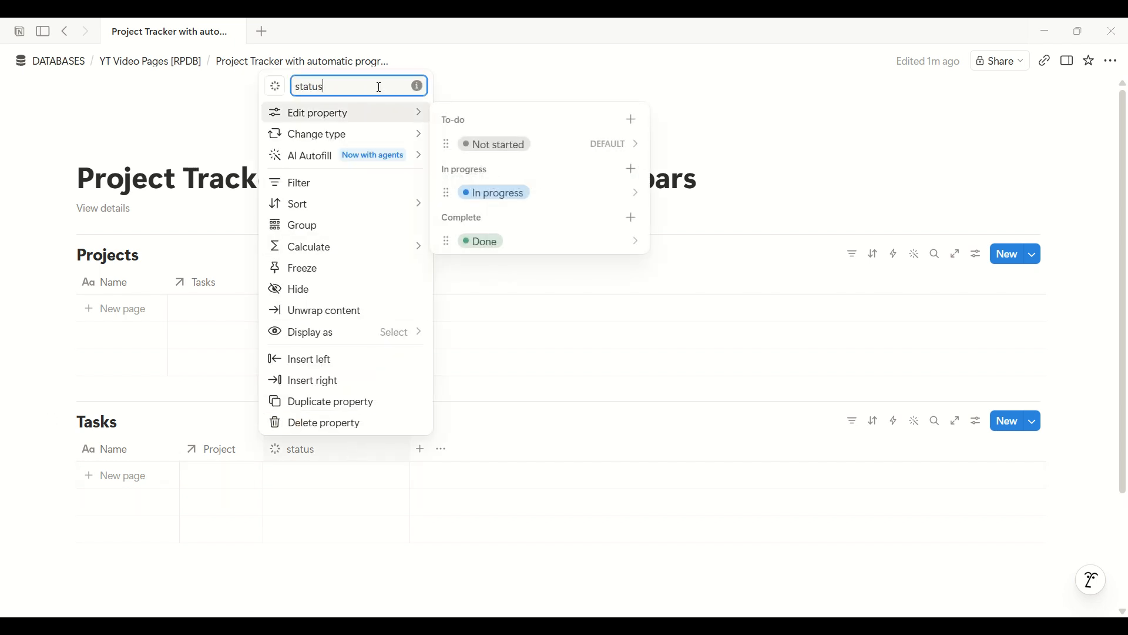
{"action": "key", "text": "ctrl+a"}
{"action": "type", "text": "St"}
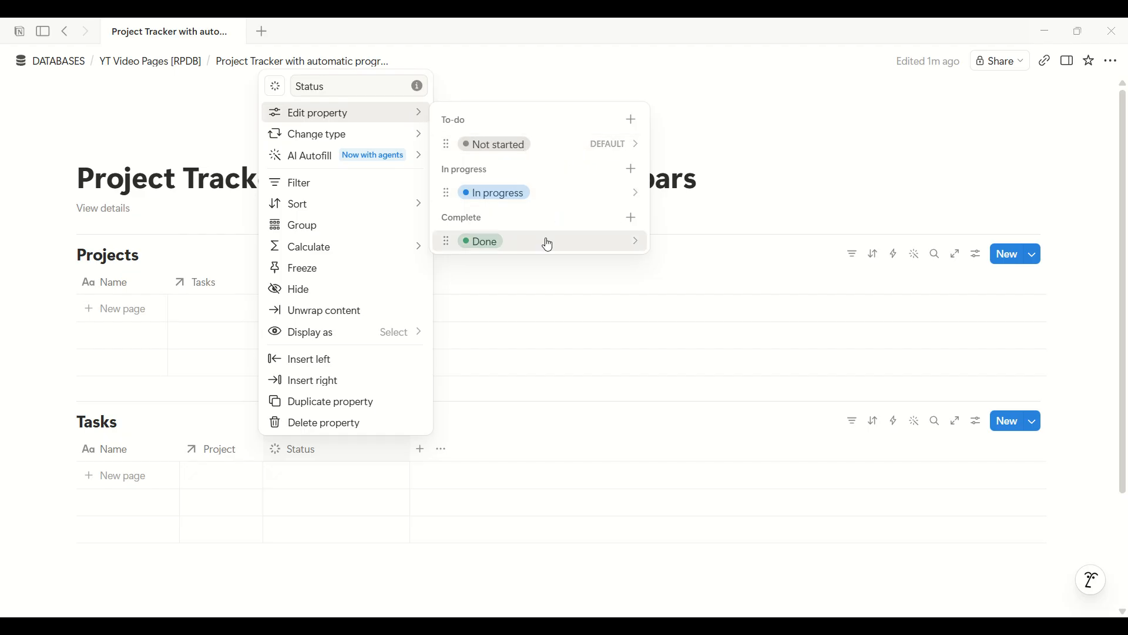
{"action": "left_click", "coordinate": [744, 208]}
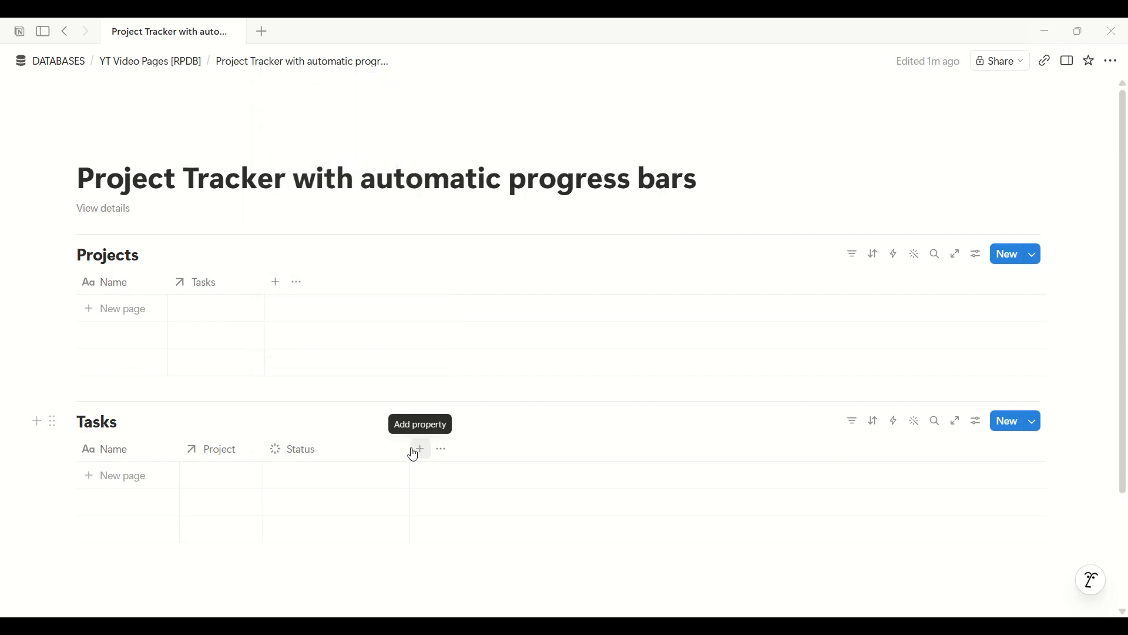
{"action": "left_click_drag", "start_coordinate": [410, 450], "coordinate": [247, 453]}
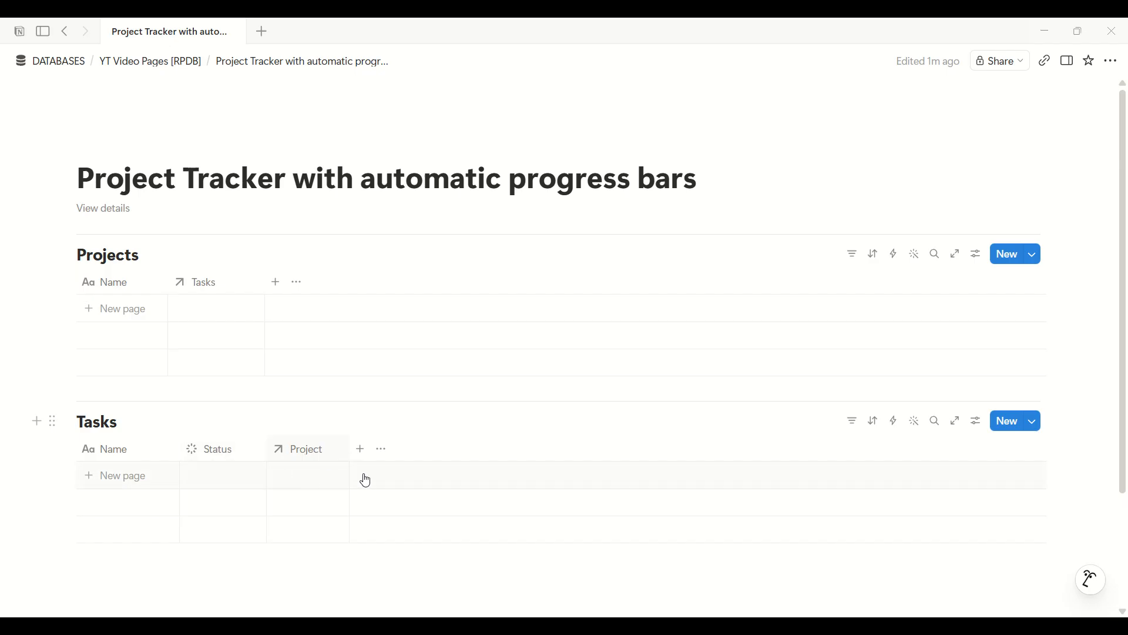
Narrow the Tasks column in the Projects database and add a Formula property beside it, narrowing that column too
{"action": "left_click_drag", "start_coordinate": [264, 281], "coordinate": [249, 291]}
{"action": "left_click", "coordinate": [258, 282]}
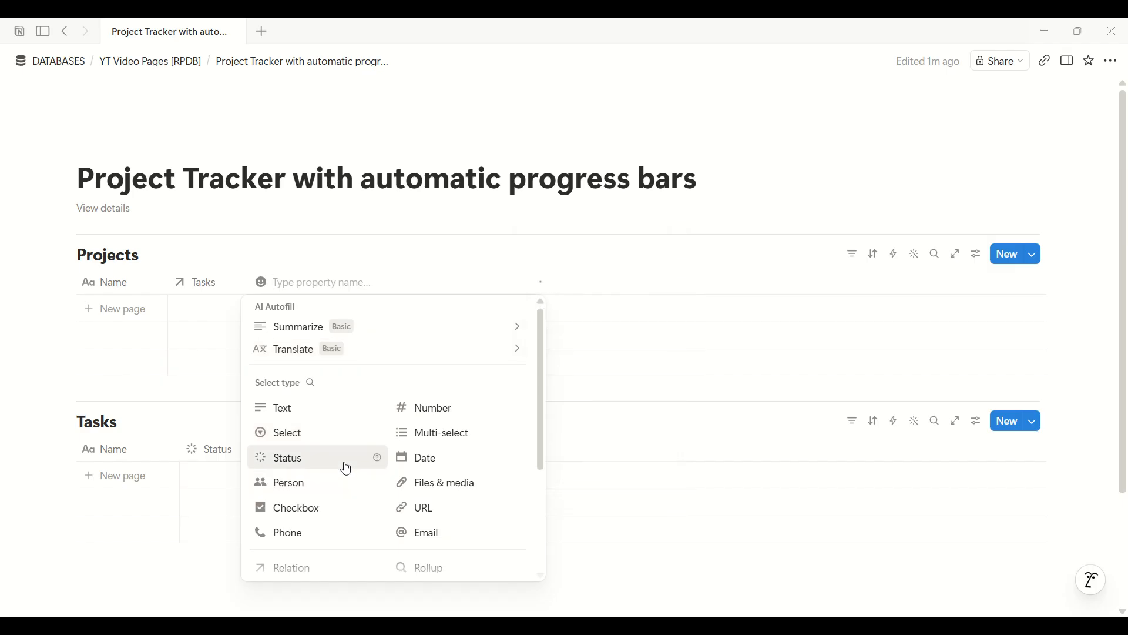
{"action": "scroll", "coordinate": [346, 467], "scroll_direction": "down", "scroll_amount": 1}
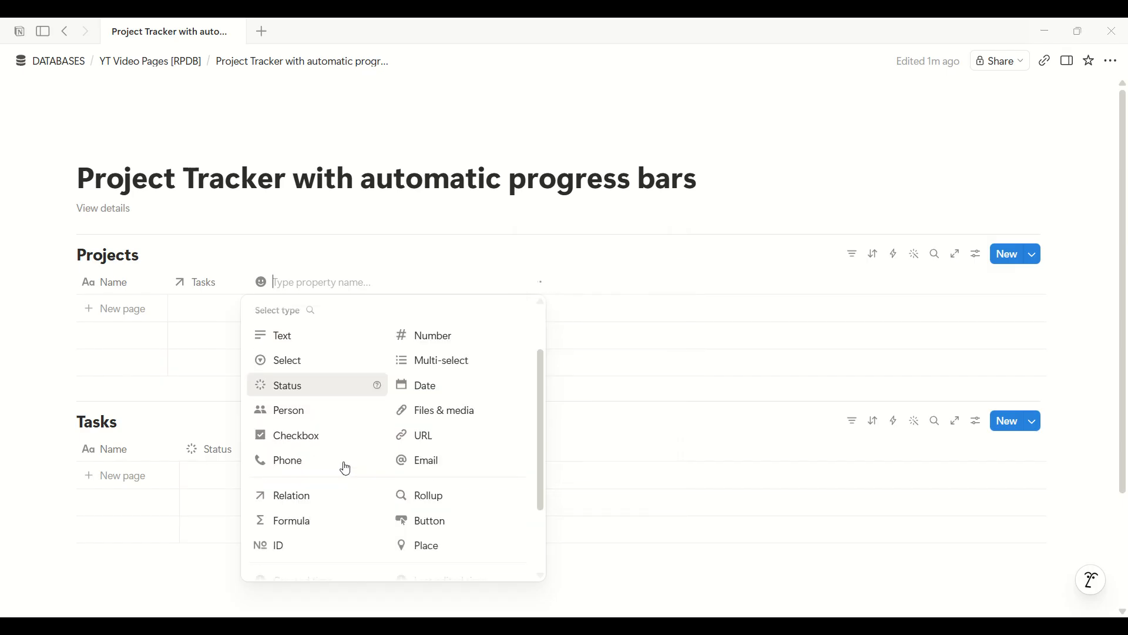
{"action": "left_click", "coordinate": [330, 521]}
{"action": "left_click_drag", "start_coordinate": [395, 285], "coordinate": [320, 290]}
Rename the formula property in the Projects database as "Progress Bar"
{"action": "left_click", "coordinate": [305, 284]}
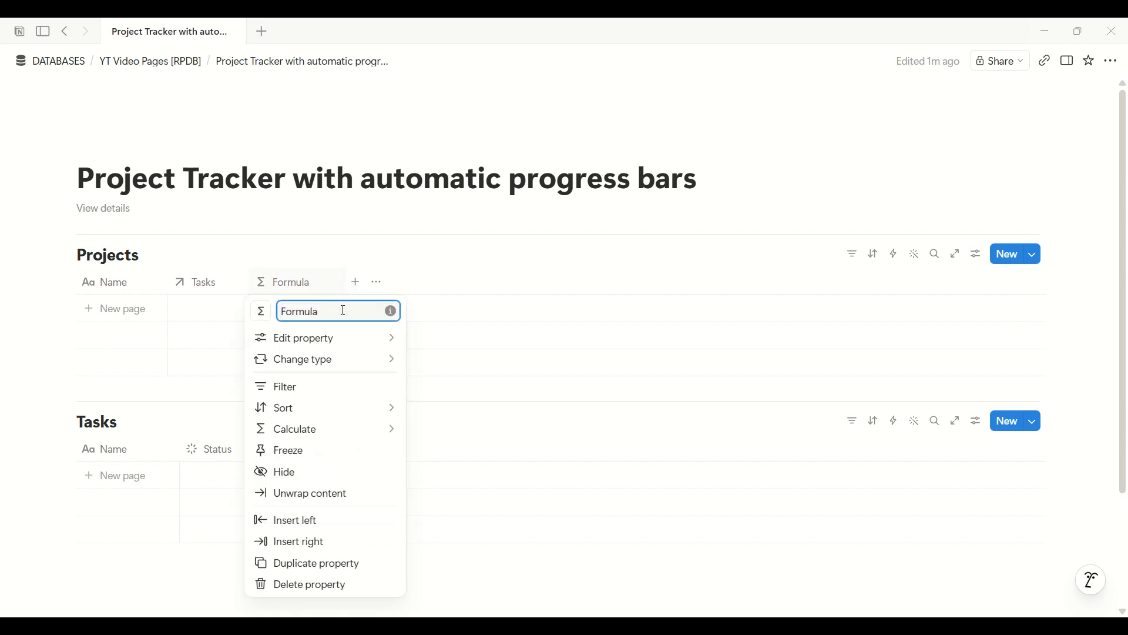
{"action": "key", "text": "BackSpace"}
{"action": "type", "text": "Progress Bar"}
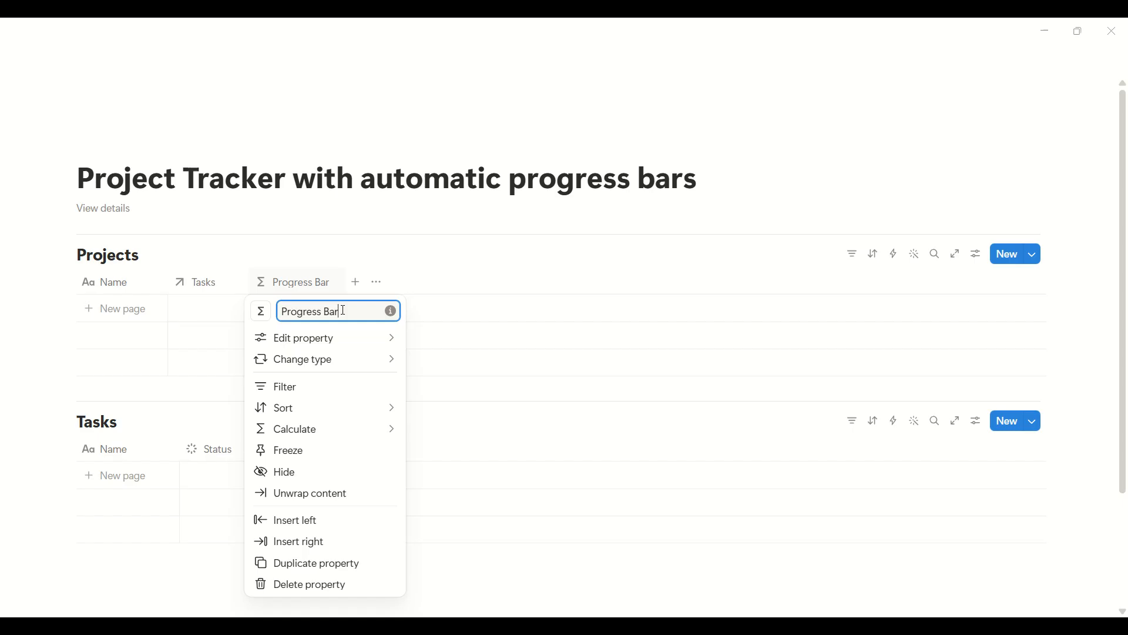
{"action": "key", "text": "Return"}
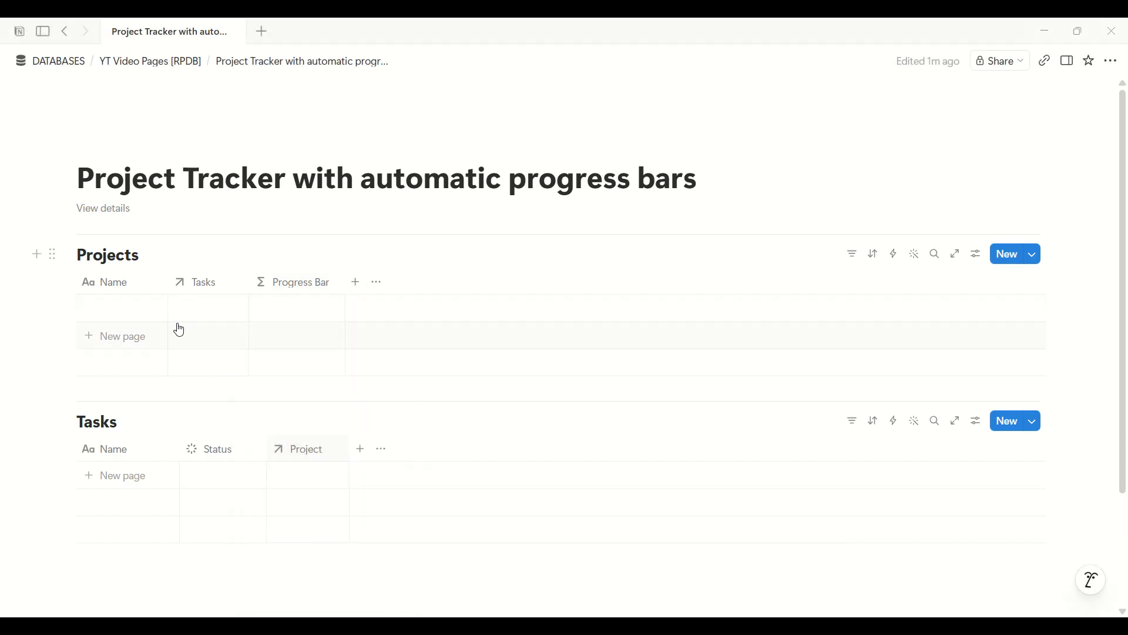
Add three pages named "Project 1", "Project 2" and "Project 3" to the Projects database
{"action": "left_click", "coordinate": [112, 312]}
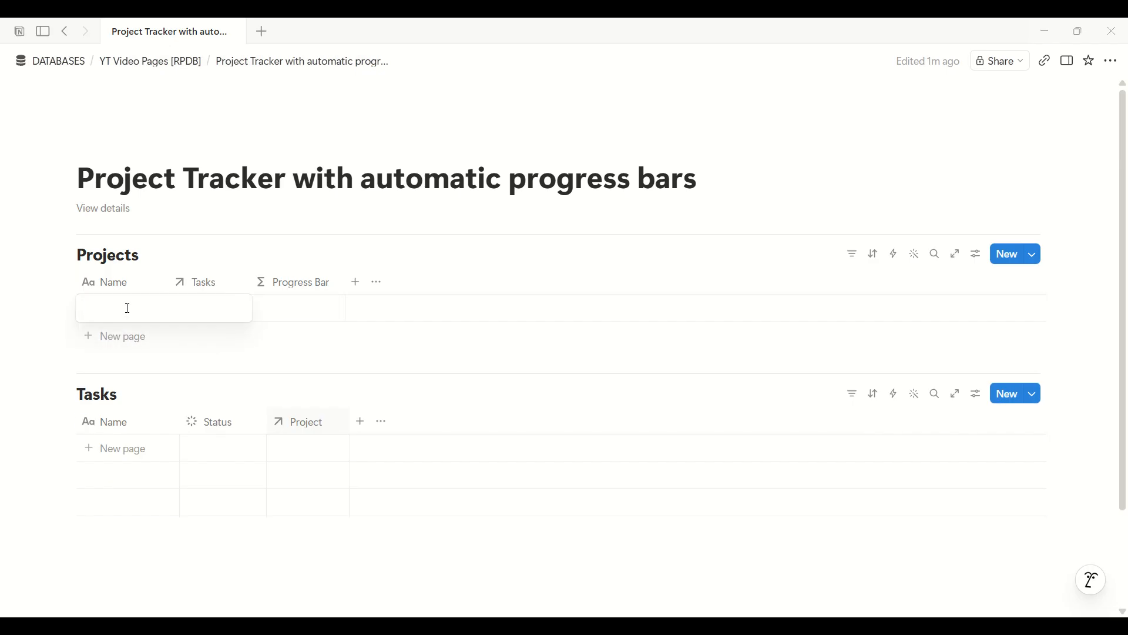
{"action": "type", "text": "Project 1"}
{"action": "key", "text": "Return"}
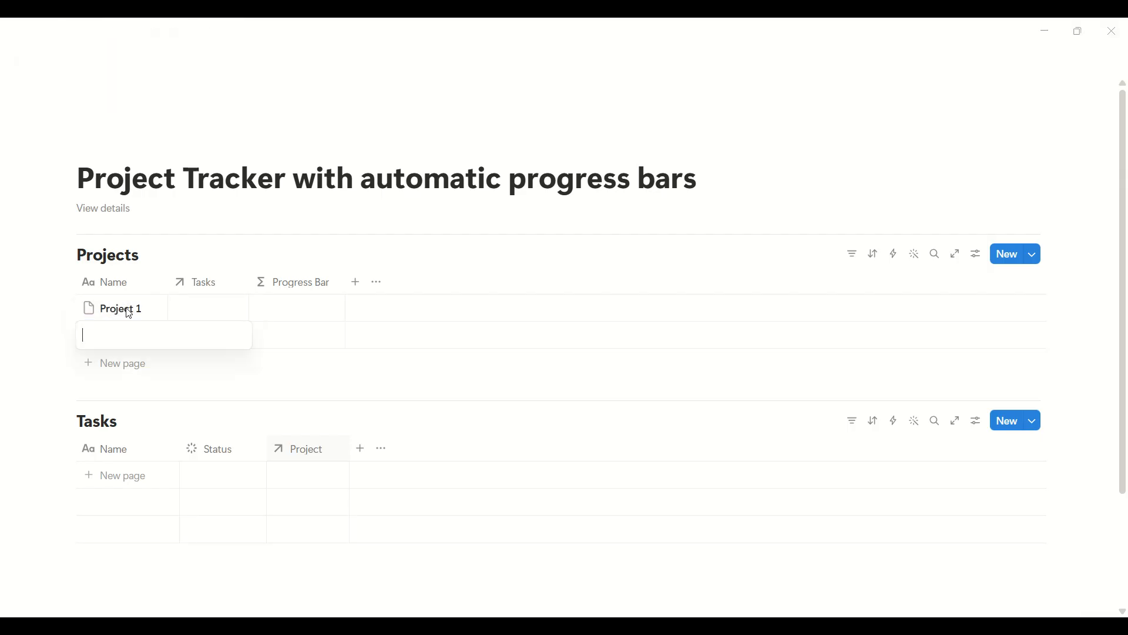
{"action": "key", "text": "Down"}
{"action": "type", "text": "P"}
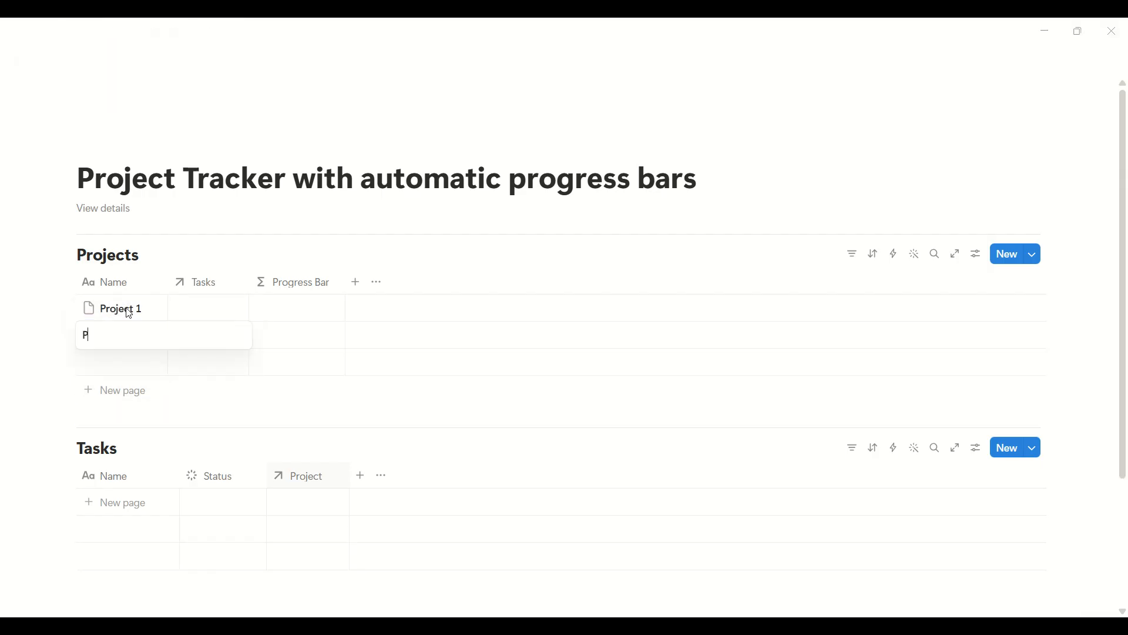
{"action": "key", "text": "Return"}
{"action": "key", "text": "Down"}
{"action": "type", "text": "P"}
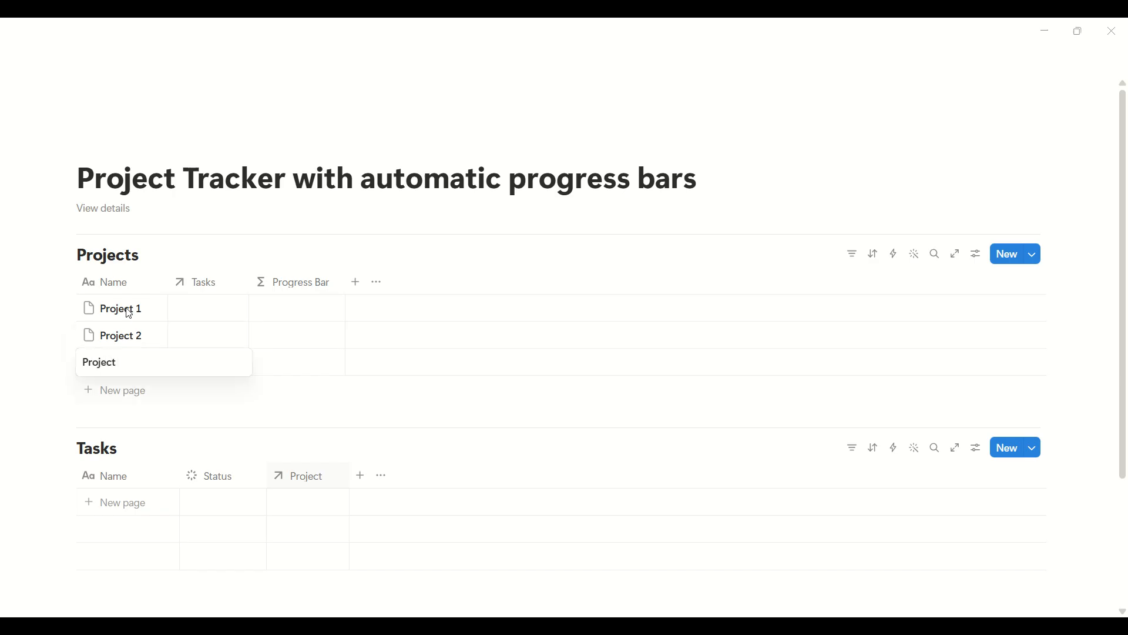
{"action": "key", "text": "Return"}
{"action": "key", "text": "Escape"}
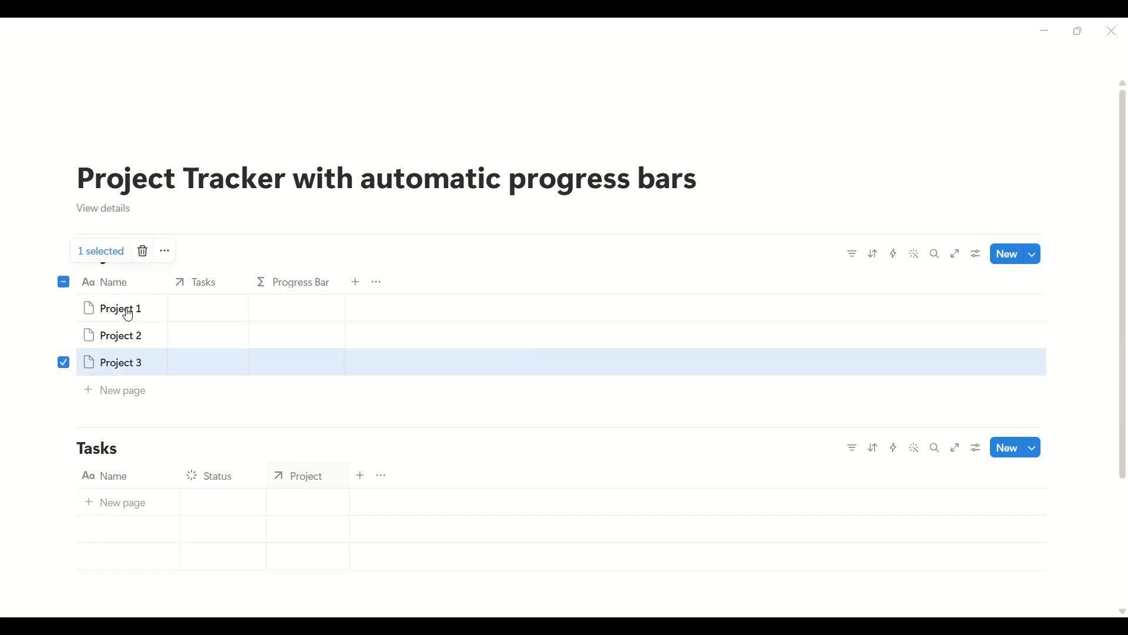
{"action": "key", "text": "Escape"}
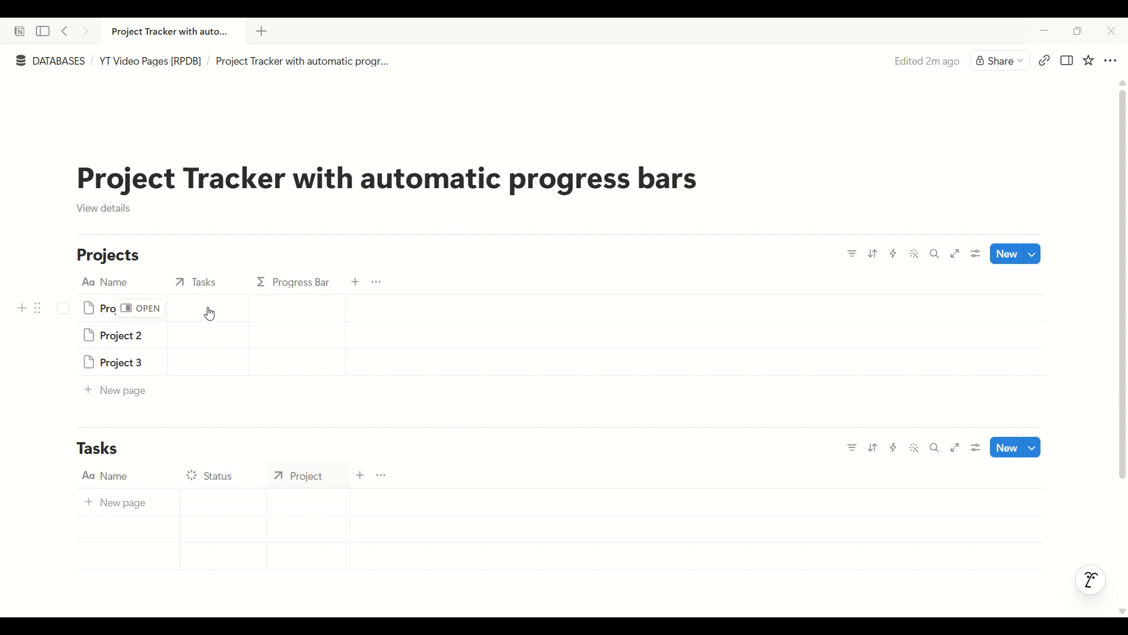
Place the Tasks column after Progress Bar in the Projects database and add a Button-type property named "button"
{"action": "left_click_drag", "start_coordinate": [234, 292], "coordinate": [282, 297]}
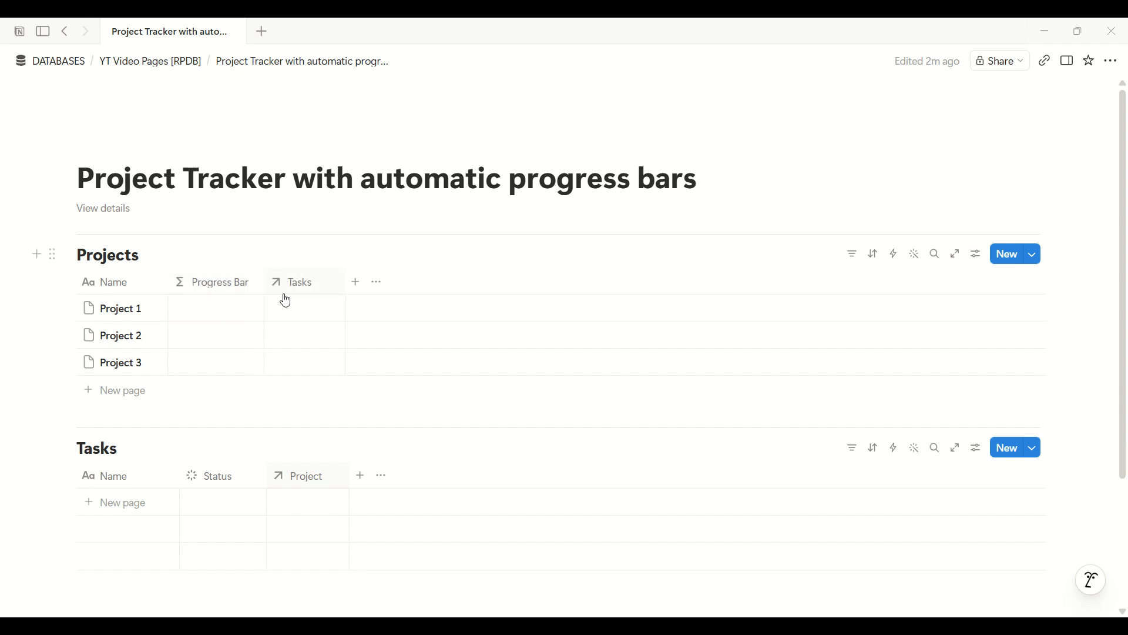
{"action": "left_click", "coordinate": [355, 283]}
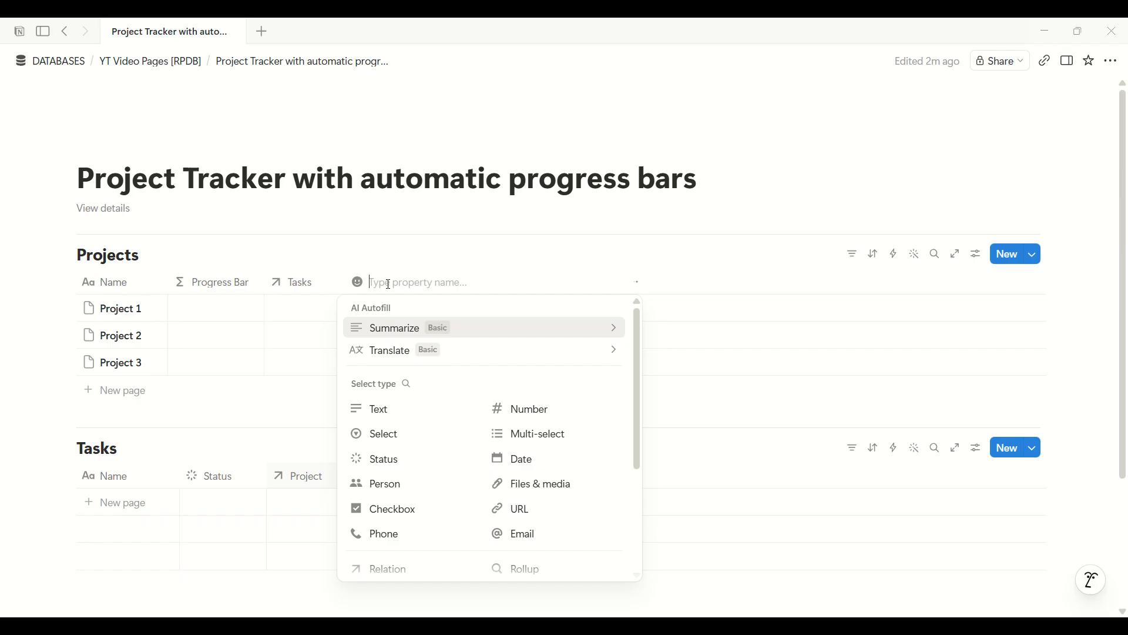
{"action": "type", "text": "button"}
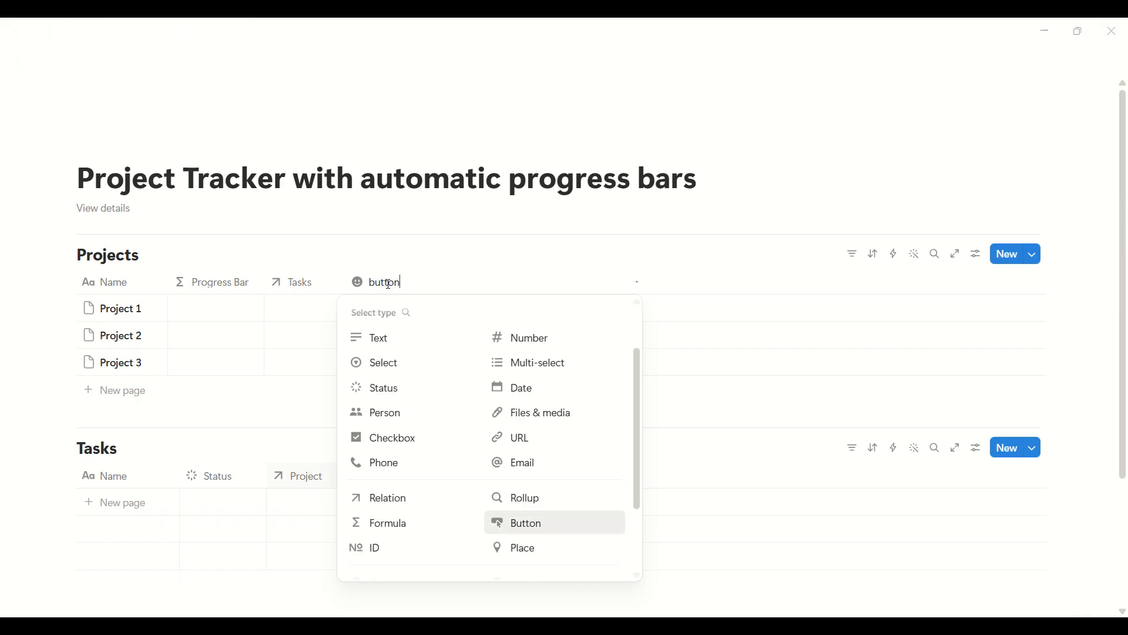
{"action": "left_click", "coordinate": [563, 527]}
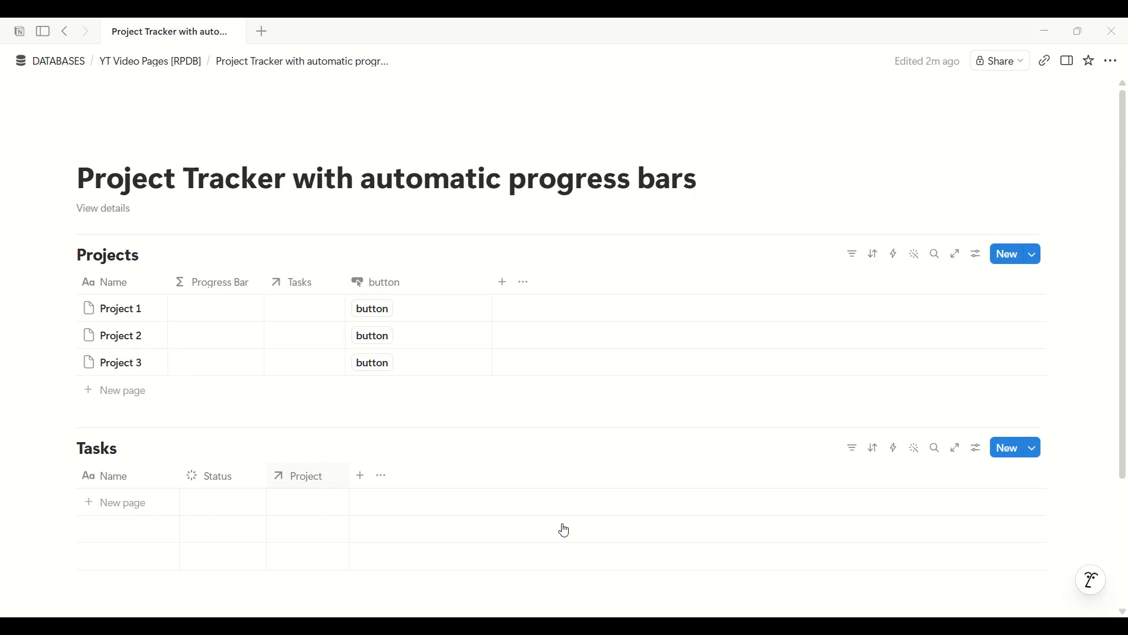
Rename the button property as "Add Task" and narrow its column
{"action": "left_click", "coordinate": [424, 288]}
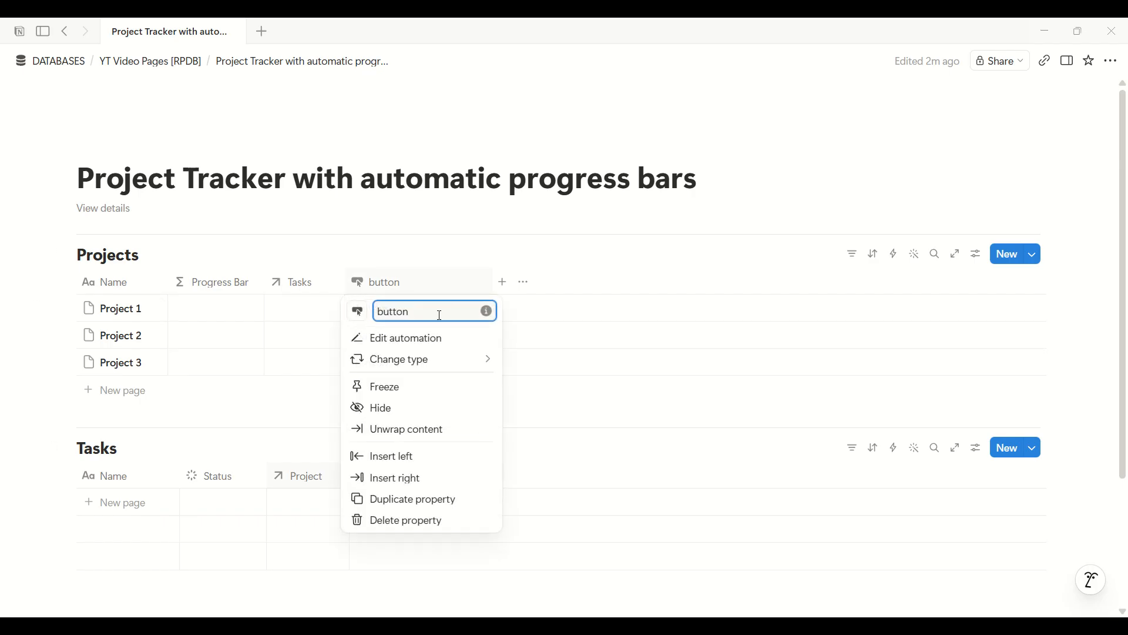
{"action": "key", "text": "ctrl+a"}
{"action": "key", "text": "BackSpace"}
{"action": "type", "text": "Ad"}
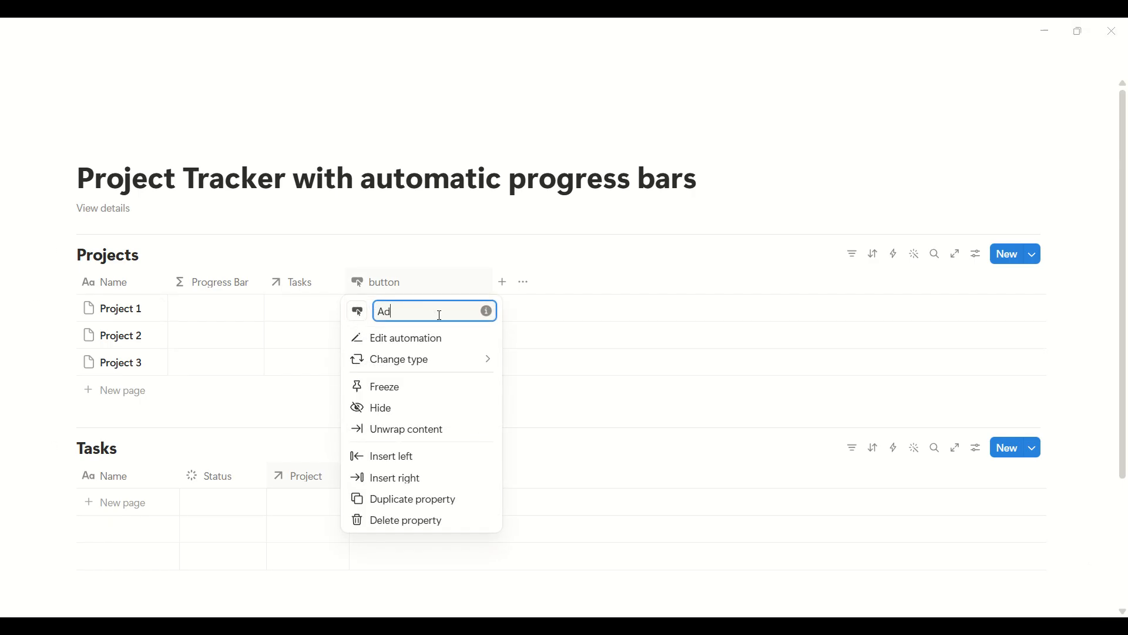
{"action": "type", "text": "d Task"}
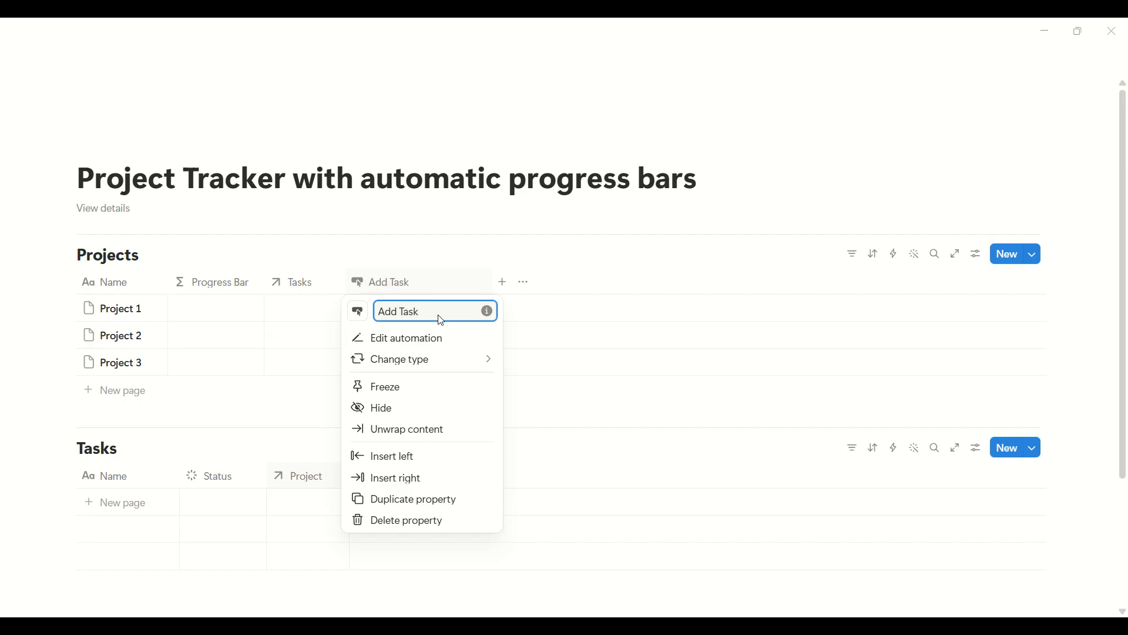
{"action": "key", "text": "Return"}
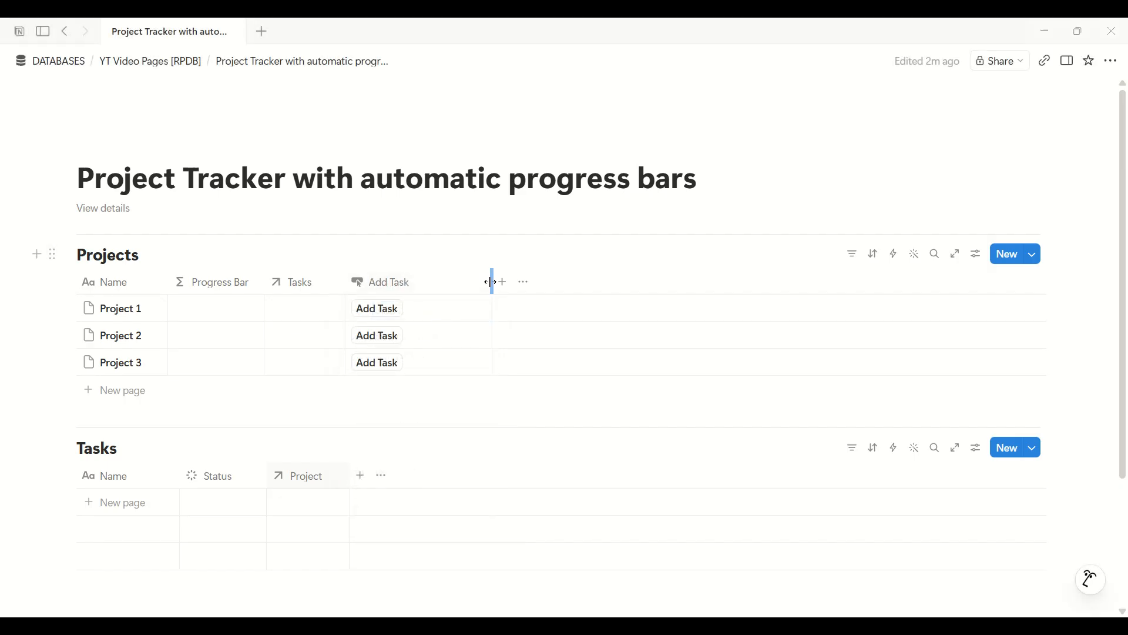
{"action": "left_click_drag", "start_coordinate": [493, 282], "coordinate": [423, 283]}
Edit the Add Task button's automation to include an action that adds a page to the Tasks database
{"action": "left_click", "coordinate": [382, 282]}
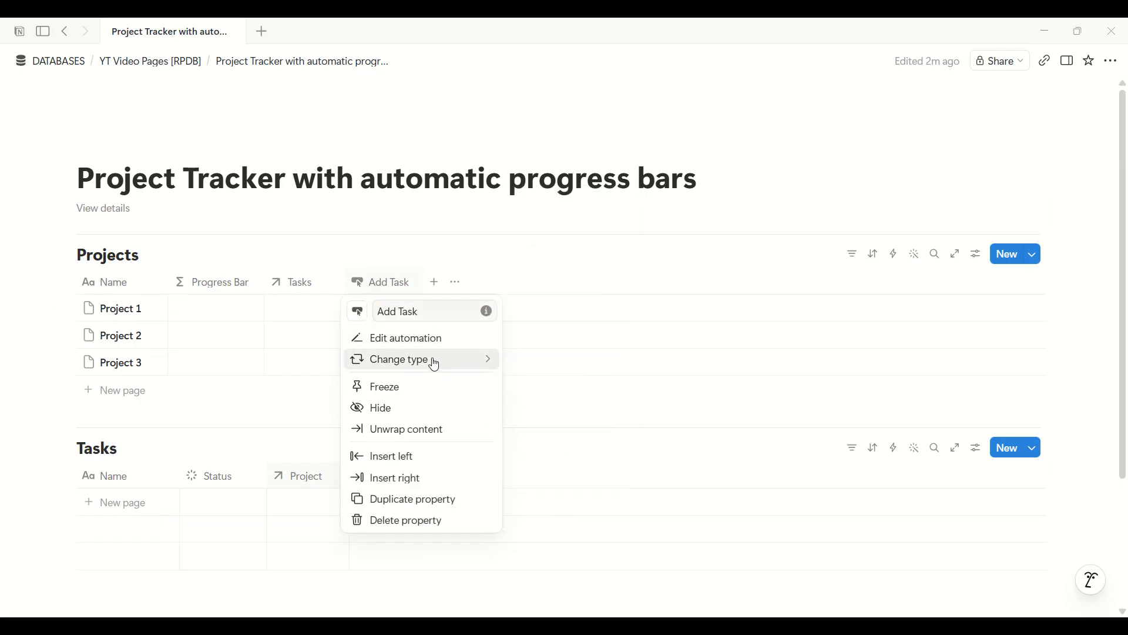
{"action": "left_click", "coordinate": [454, 346]}
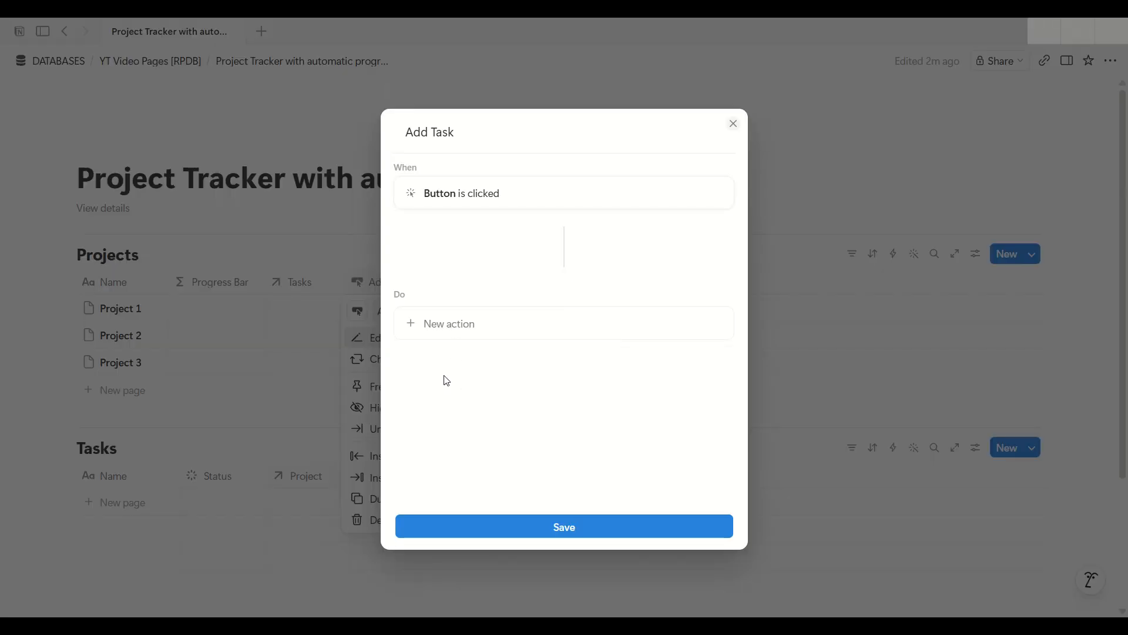
{"action": "left_click", "coordinate": [432, 341]}
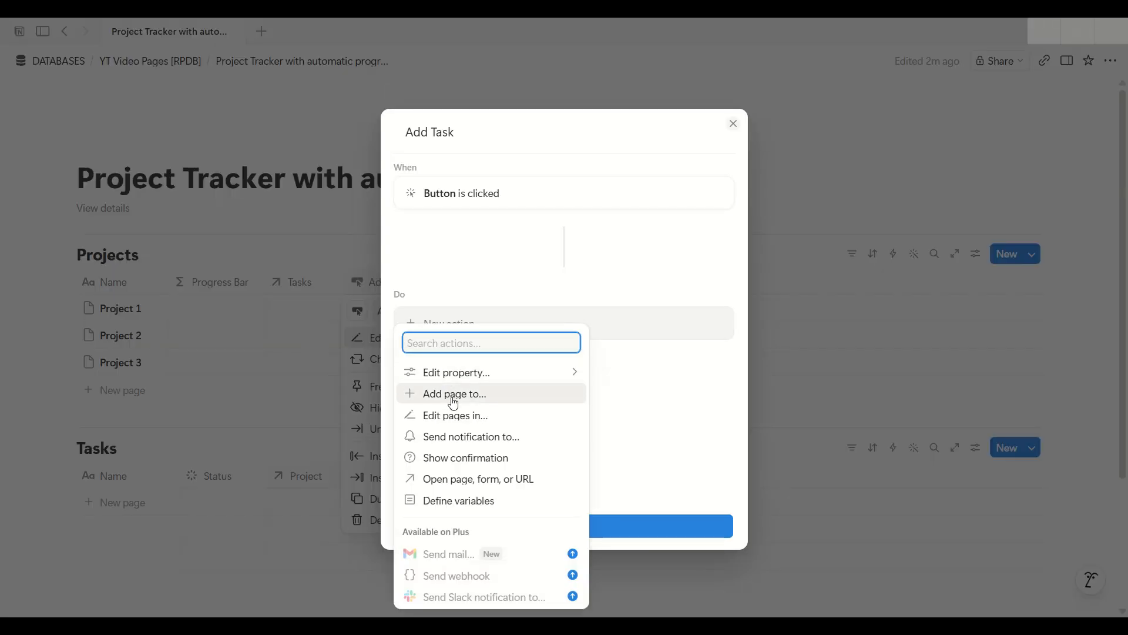
{"action": "left_click", "coordinate": [502, 399]}
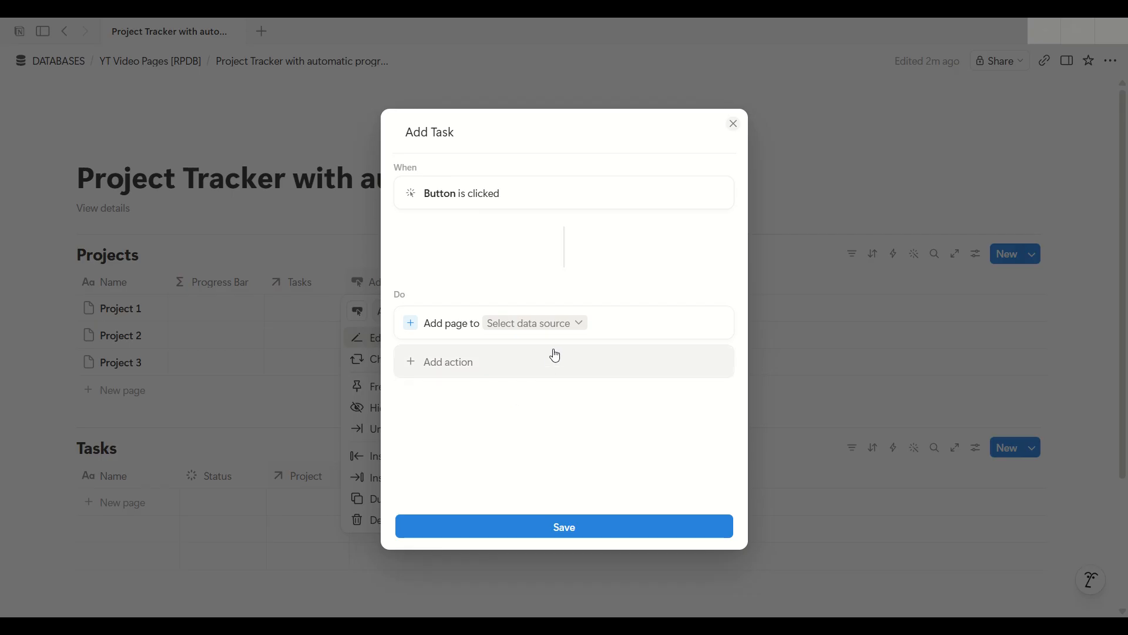
{"action": "left_click", "coordinate": [572, 323]}
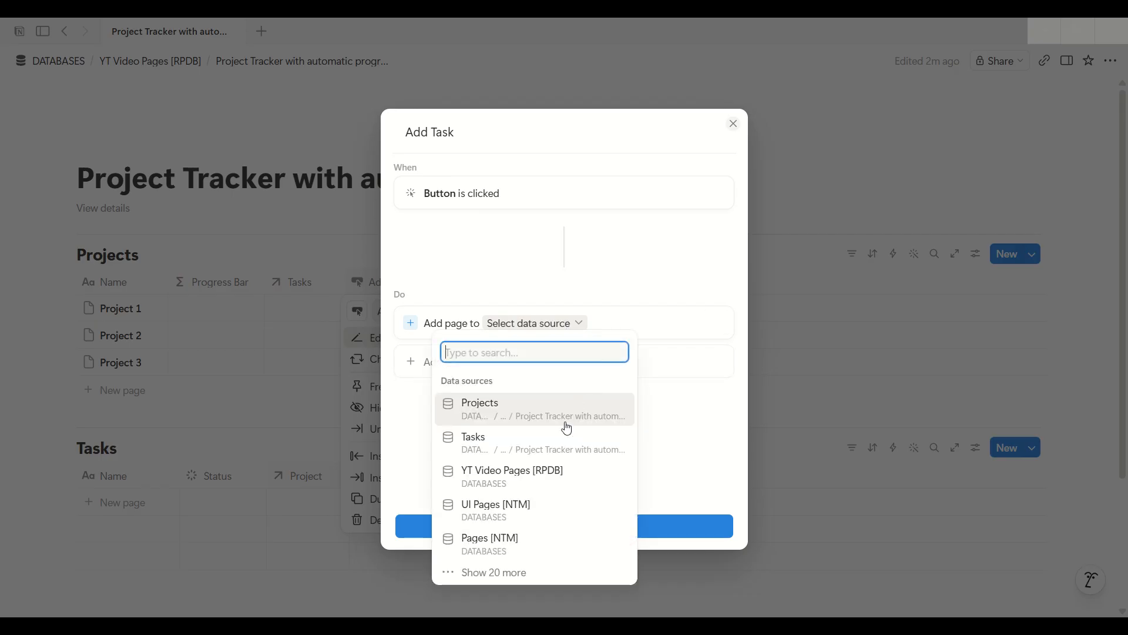
{"action": "left_click", "coordinate": [527, 445]}
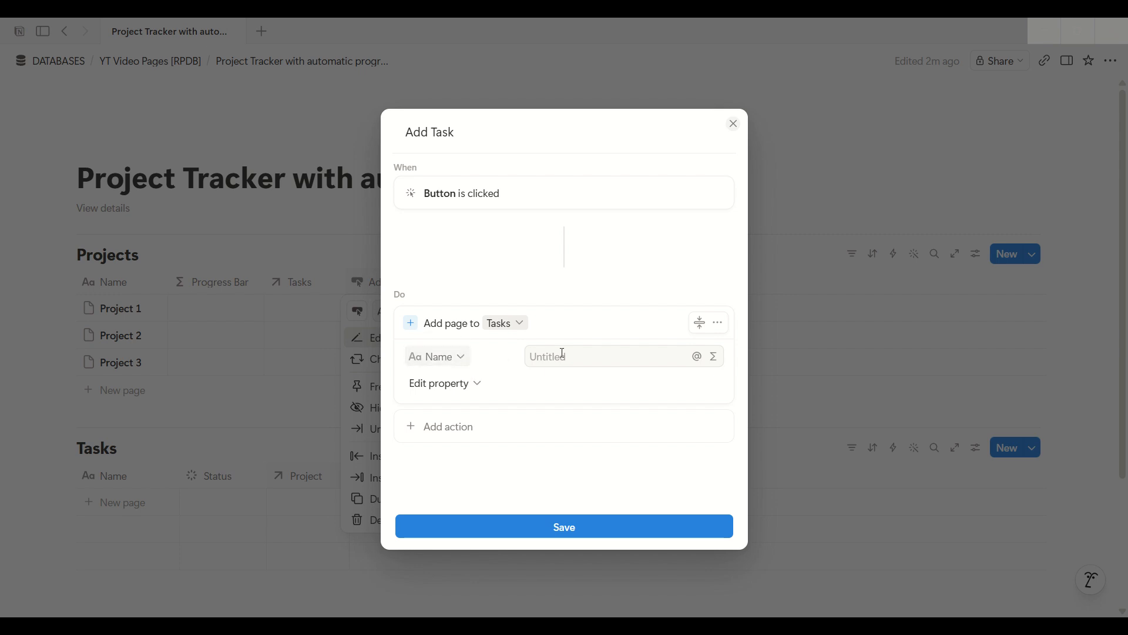
Set the Project property of the page added by the automation to "This page"
{"action": "left_click", "coordinate": [468, 385]}
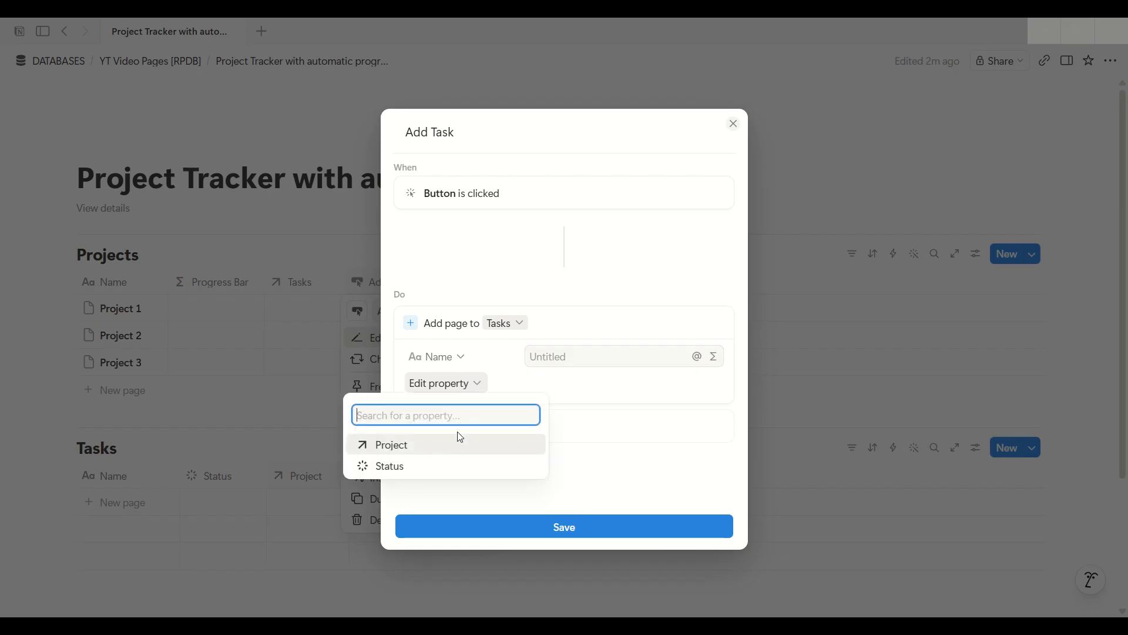
{"action": "left_click", "coordinate": [428, 445]}
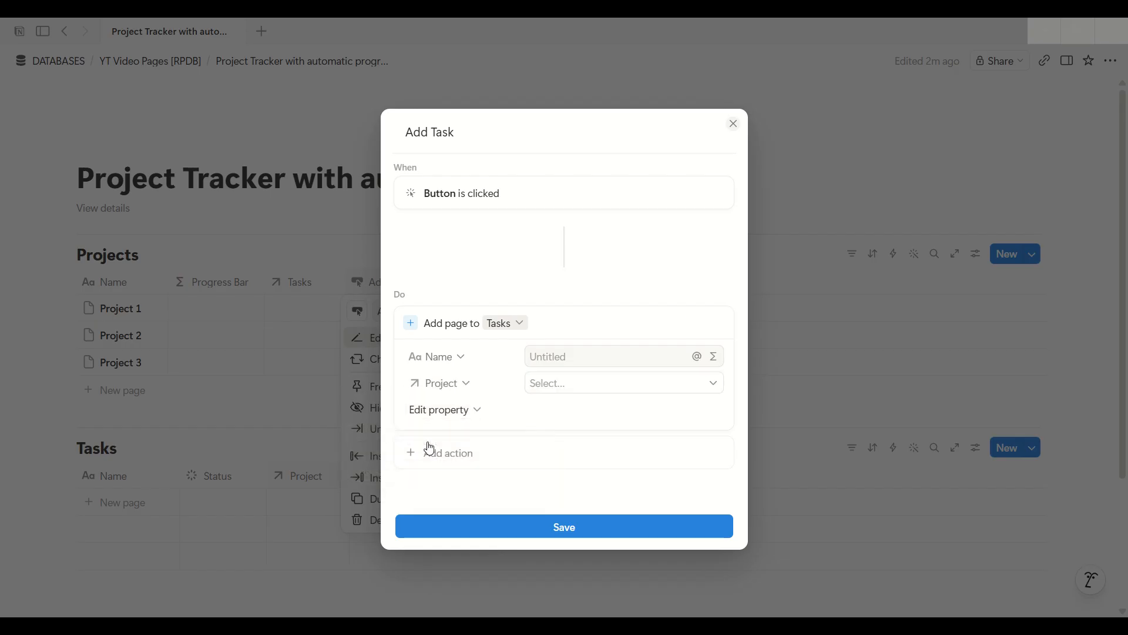
{"action": "left_click", "coordinate": [595, 394]}
{"action": "left_click", "coordinate": [626, 463]}
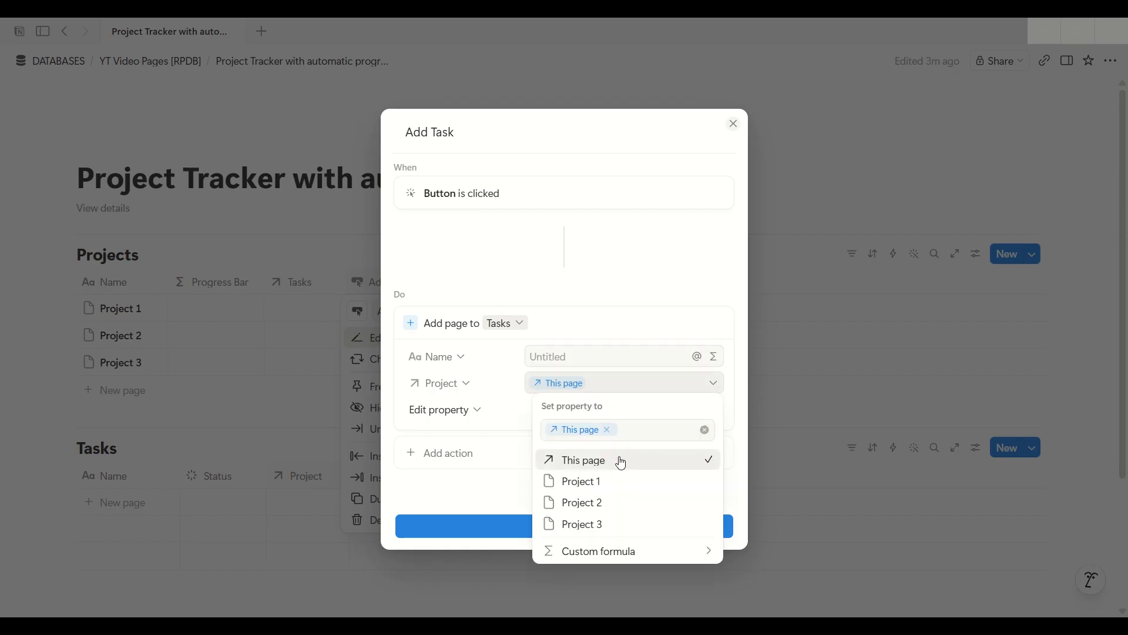
{"action": "left_click", "coordinate": [499, 432]}
Add an action that opens the added page in Center peek, and save the Add Task automation
{"action": "left_click", "coordinate": [449, 465]}
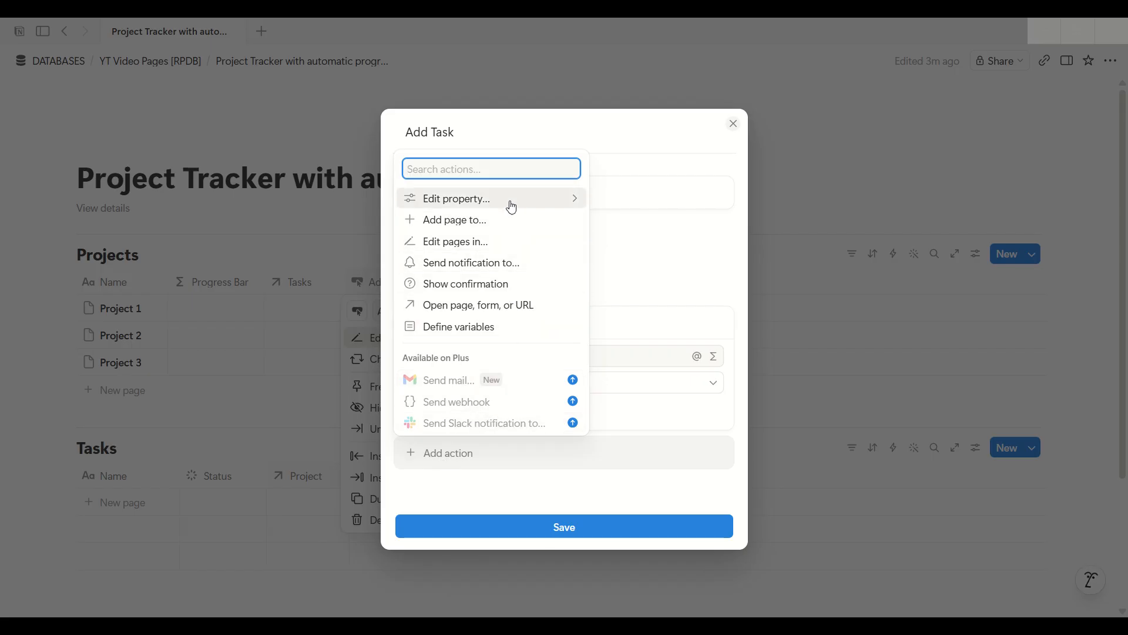
{"action": "left_click", "coordinate": [538, 307]}
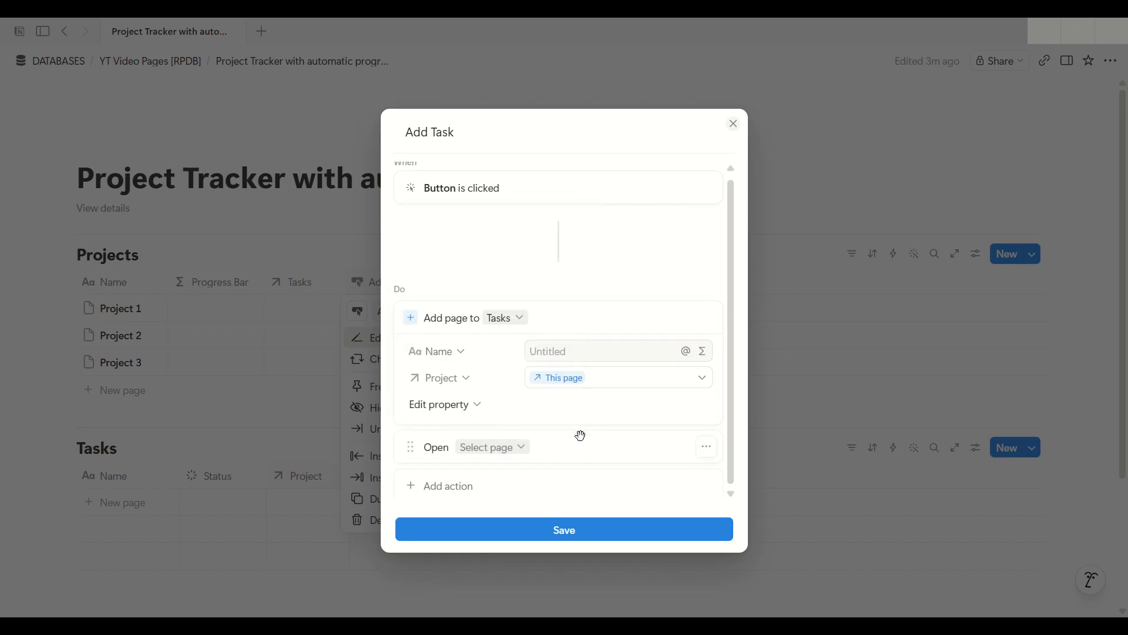
{"action": "left_click", "coordinate": [517, 447]}
{"action": "left_click", "coordinate": [496, 212]}
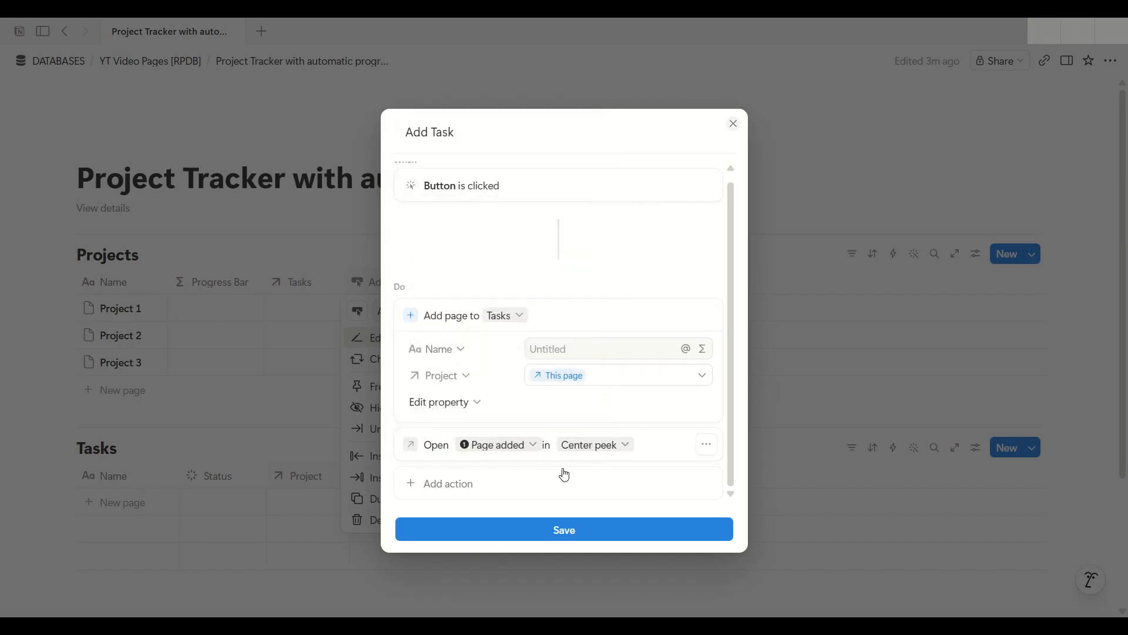
{"action": "left_click", "coordinate": [607, 530]}
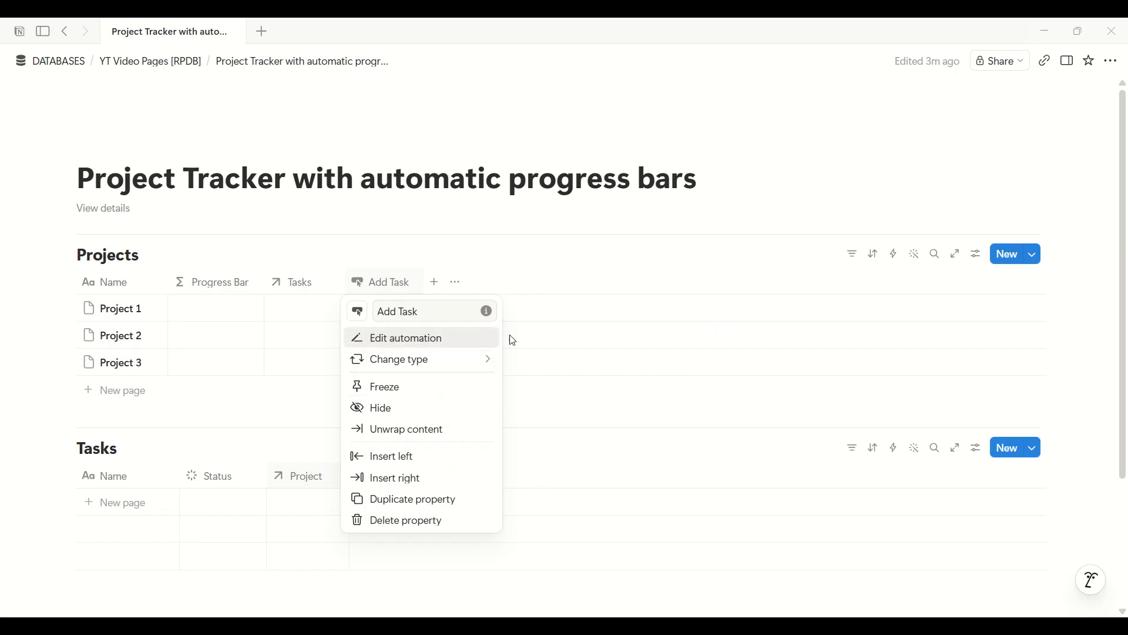
{"action": "left_click", "coordinate": [439, 311]}
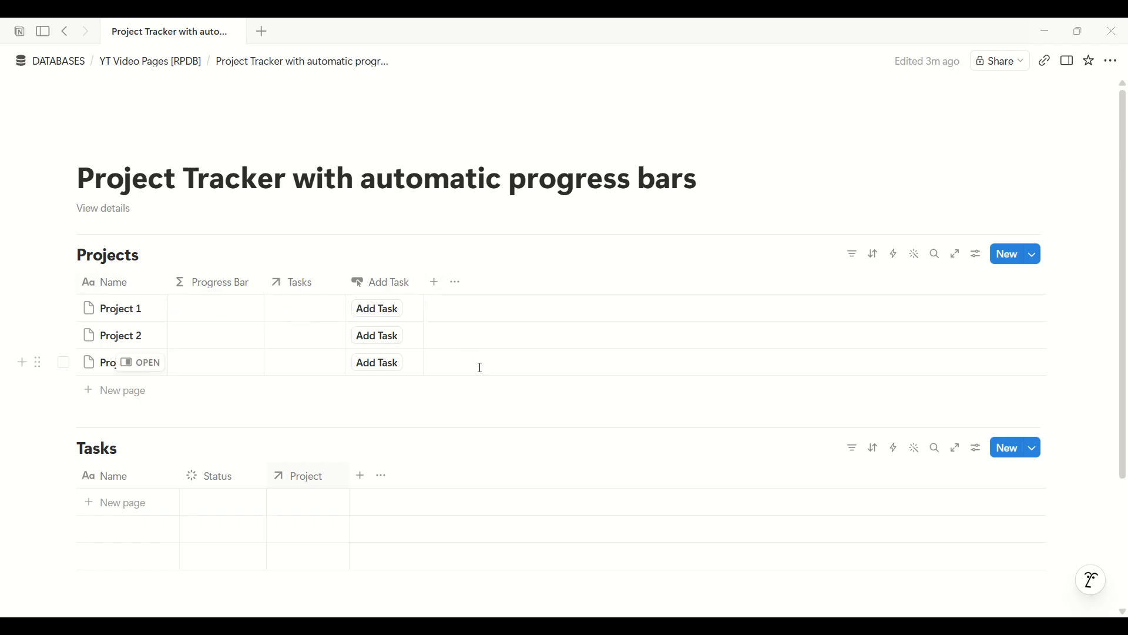
Create a task for Project 1 with its Add Task button, name it "Task 1" and close the page
{"action": "left_click", "coordinate": [378, 309]}
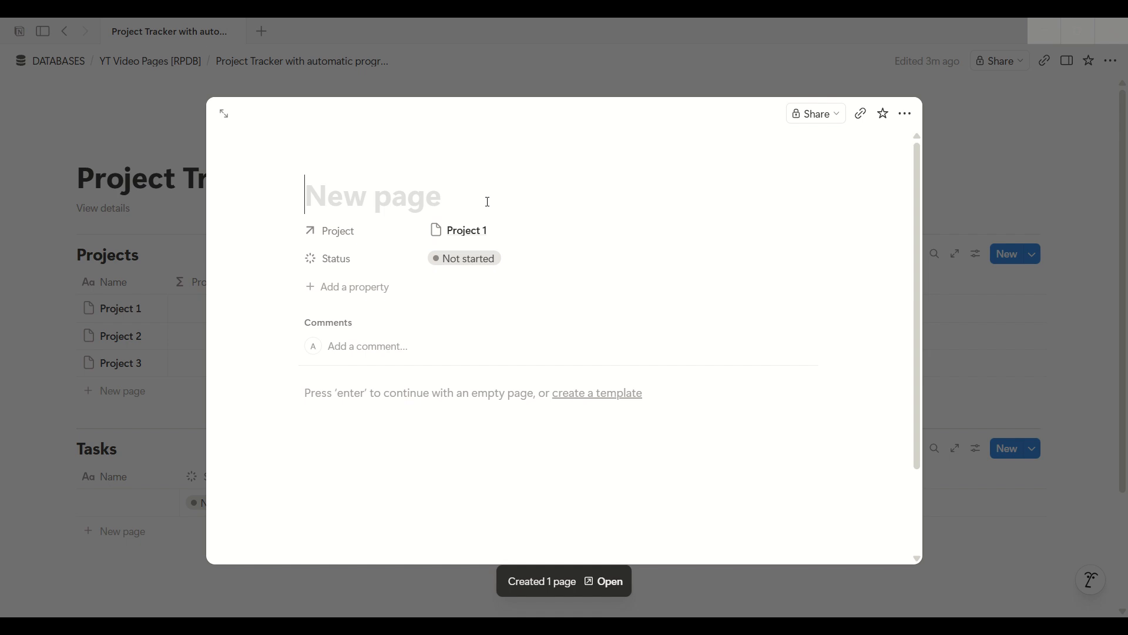
{"action": "type", "text": "Task"}
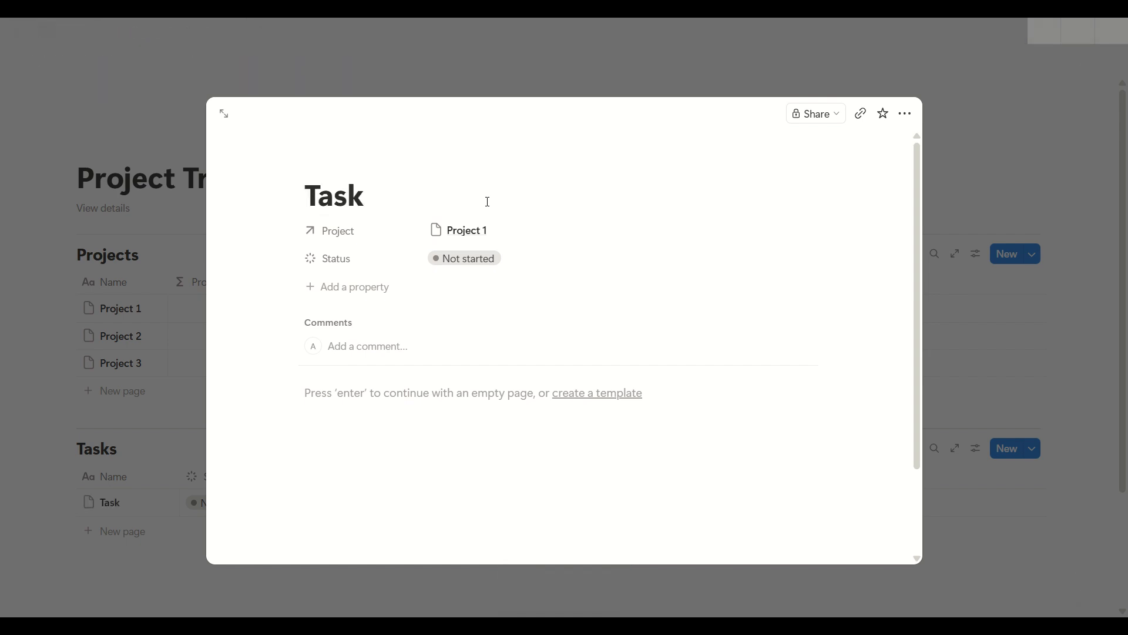
{"action": "type", "text": " 1"}
{"action": "key", "text": "Return"}
{"action": "key", "text": "Escape"}
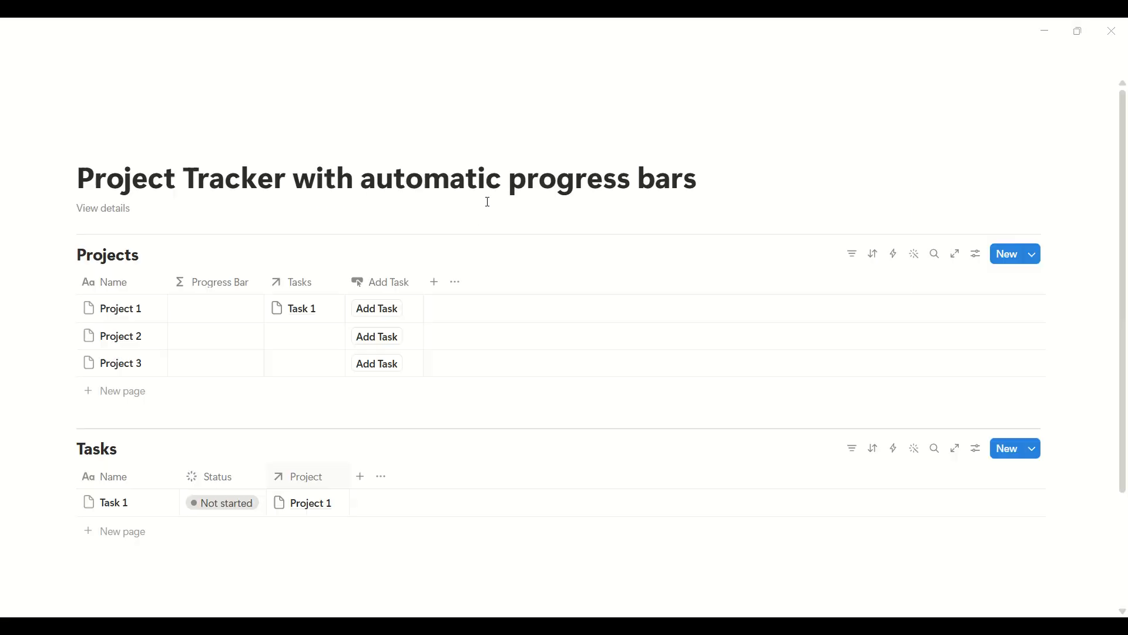
{"action": "key", "text": "Escape"}
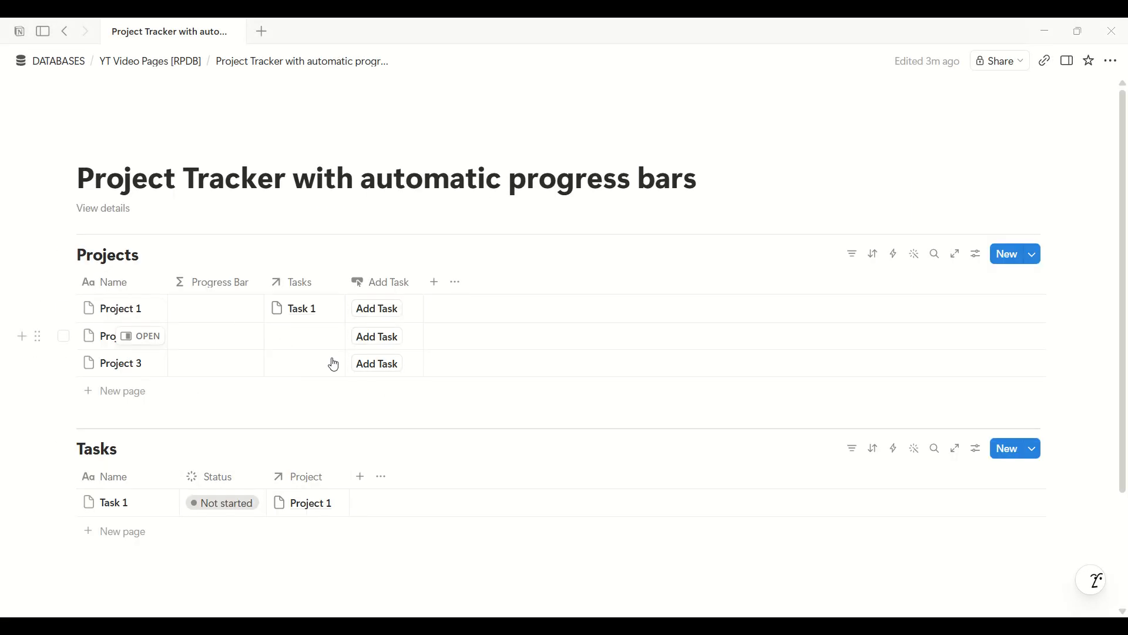
Create two more unnamed tasks for Project 1 with its Add Task button, closing each opened page
{"action": "left_click", "coordinate": [377, 309]}
{"action": "key", "text": "Escape"}
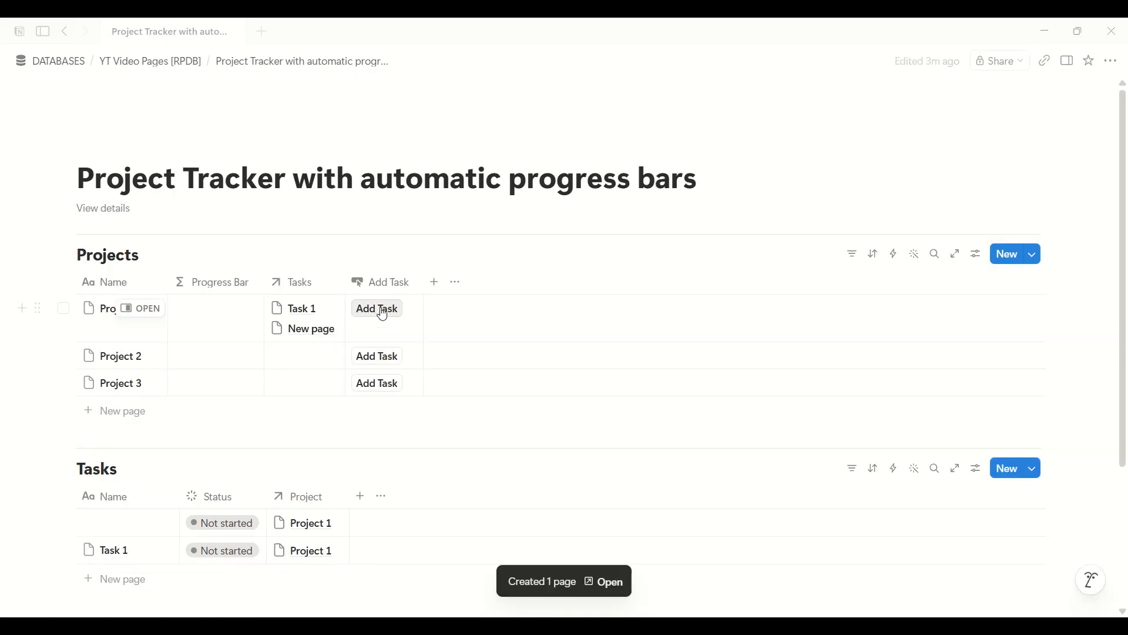
{"action": "left_click", "coordinate": [381, 307]}
{"action": "key", "text": "Escape"}
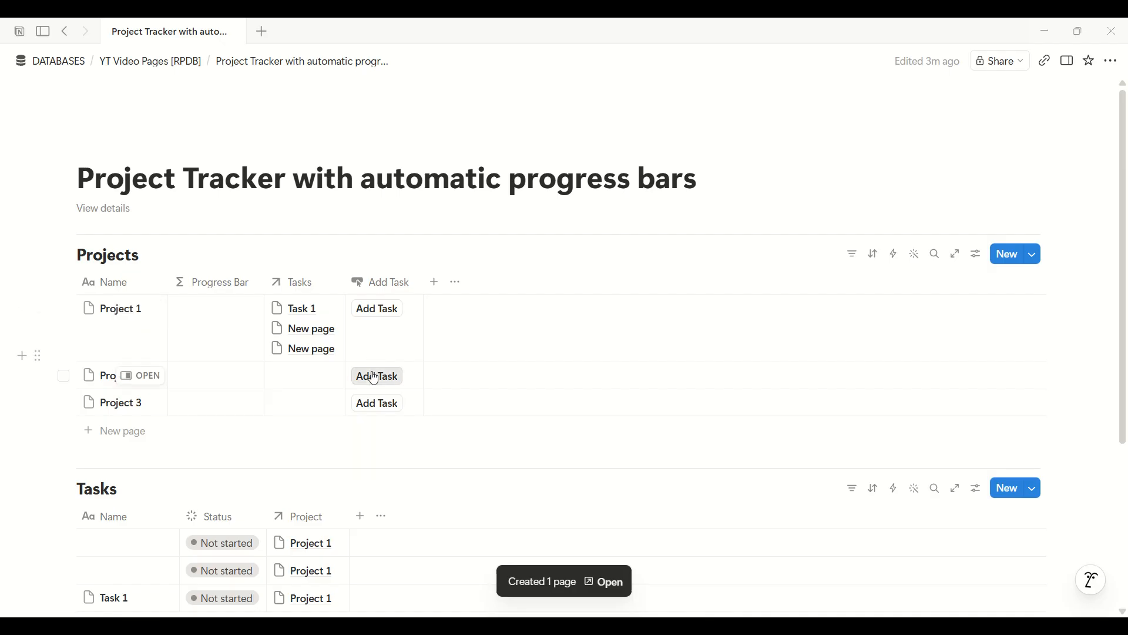
Create two unnamed tasks for Project 2 with its Add Task button, closing each opened page
{"action": "left_click", "coordinate": [375, 378]}
{"action": "key", "text": "Escape"}
{"action": "left_click", "coordinate": [374, 383]}
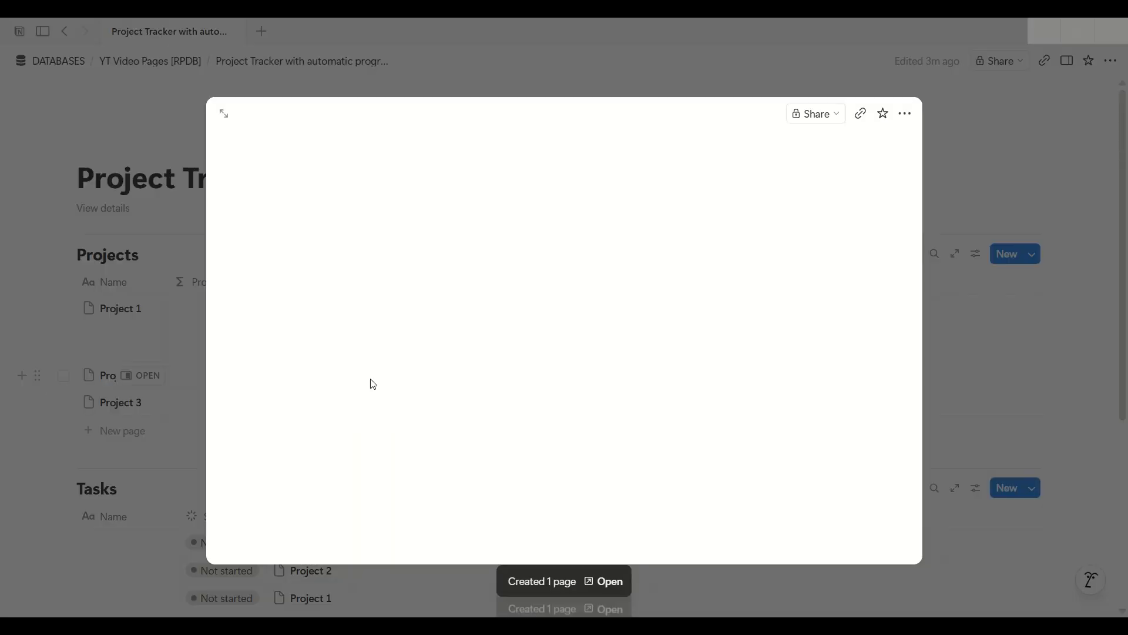
{"action": "key", "text": "Escape"}
Create two unnamed tasks for Project 3 with its Add Task button, closing each opened page
{"action": "left_click", "coordinate": [369, 411]}
{"action": "key", "text": "Escape"}
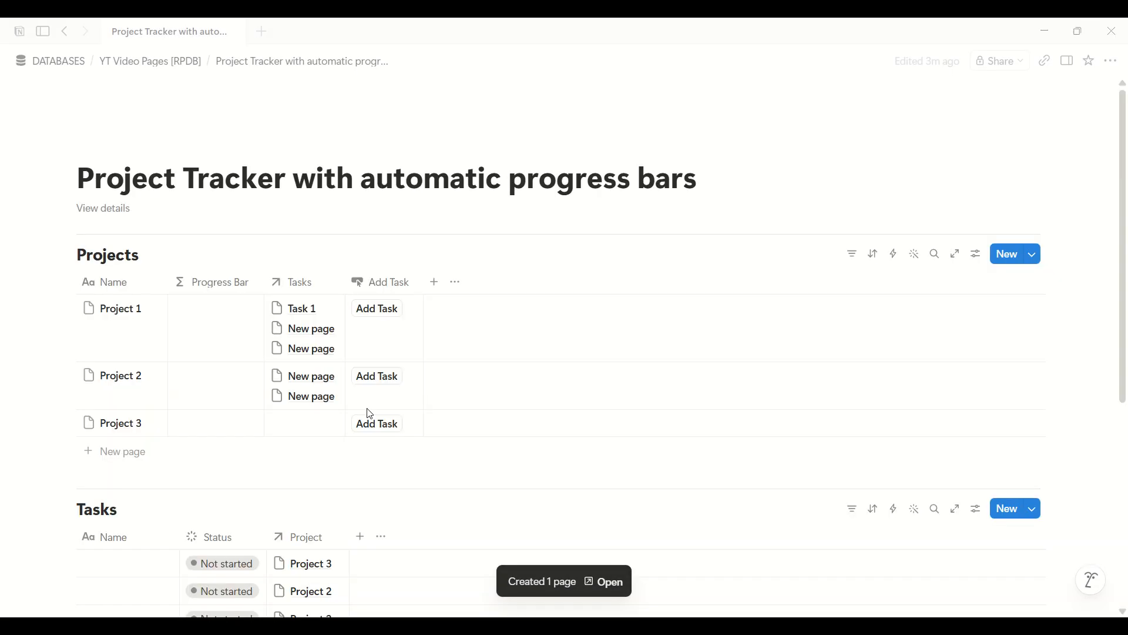
{"action": "scroll", "coordinate": [353, 409], "scroll_direction": "down", "scroll_amount": 3}
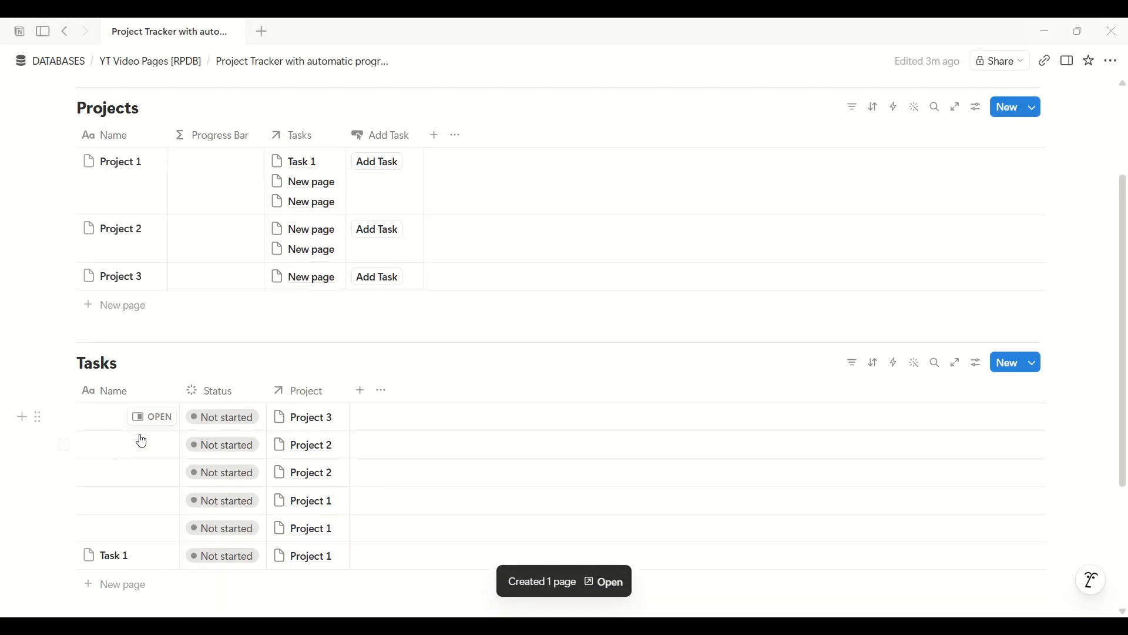
{"action": "left_click", "coordinate": [367, 279]}
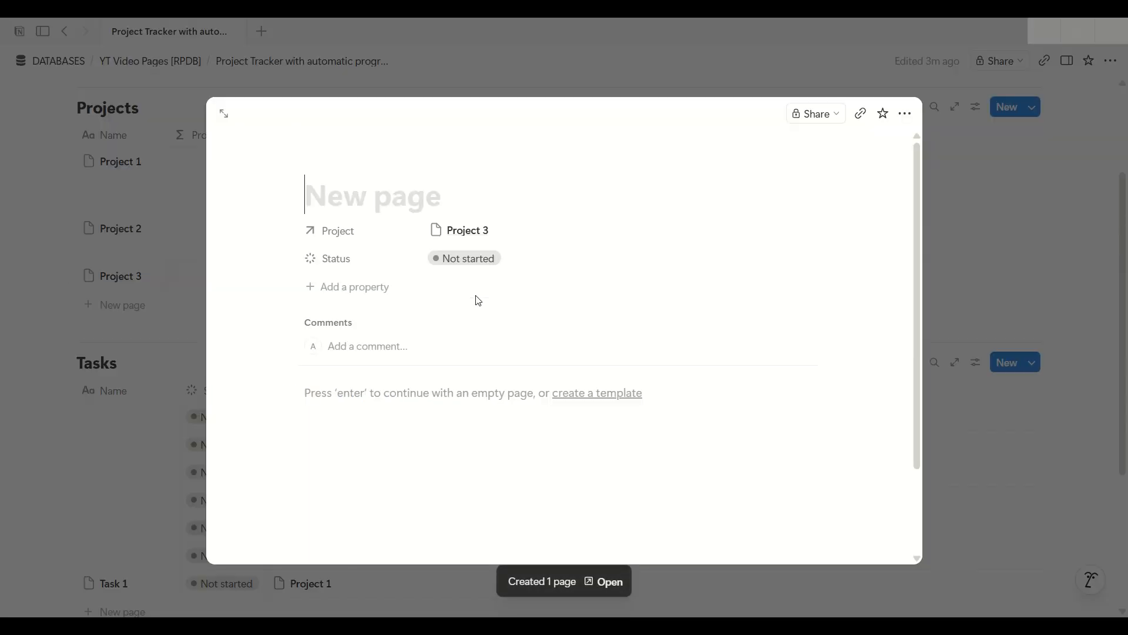
{"action": "key", "text": "Escape"}
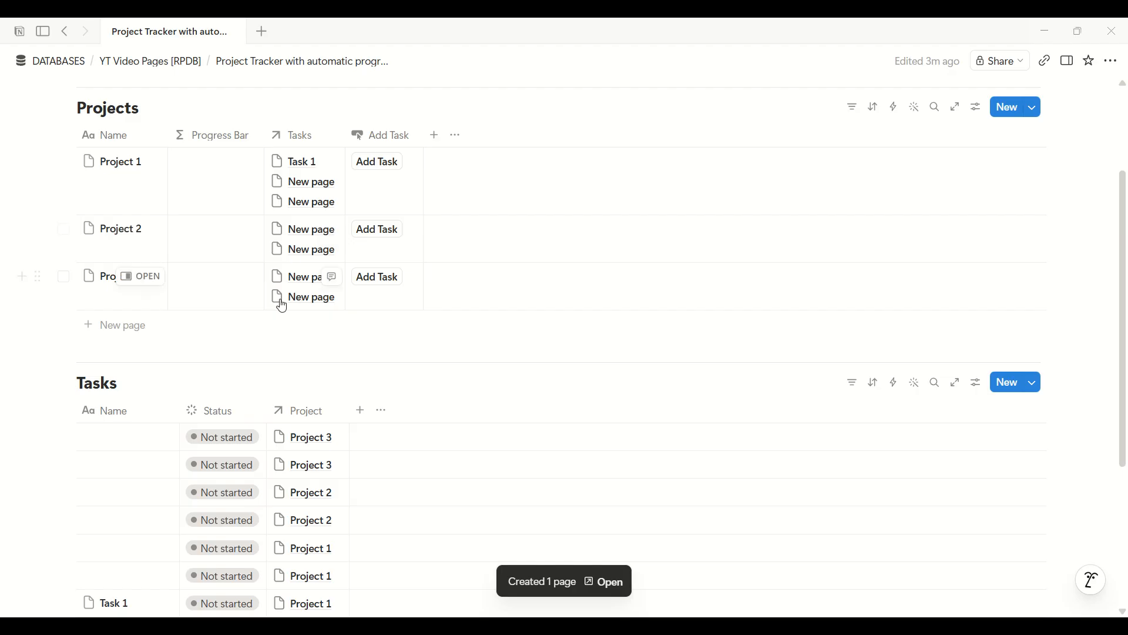
Fill the names of all unnamed pages in the Tasks database with "Task 1" in one multi-cell edit
{"action": "scroll", "coordinate": [298, 388], "scroll_direction": "down", "scroll_amount": 3}
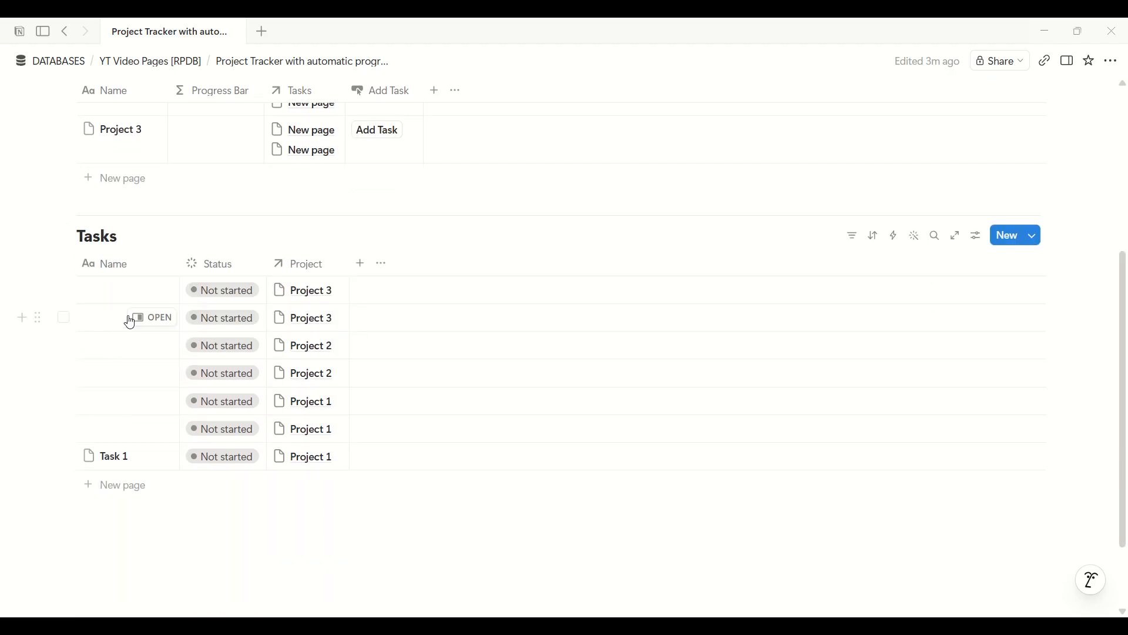
{"action": "left_click", "coordinate": [118, 461]}
{"action": "key", "text": "Escape"}
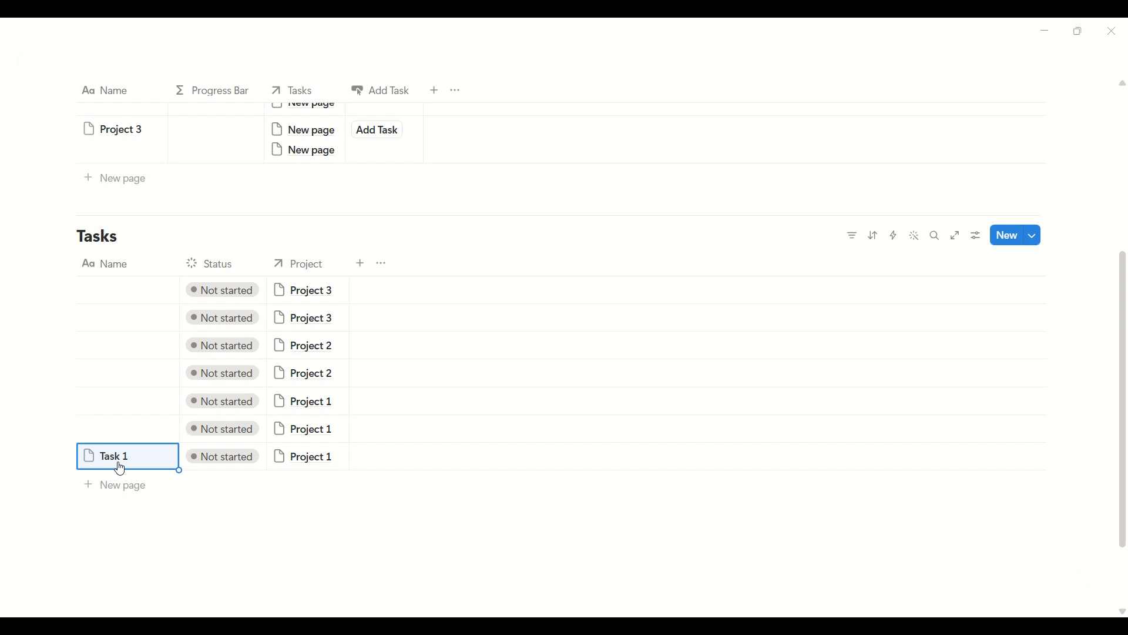
{"action": "key", "text": "ctrl+Up"}
{"action": "key", "text": "shift+Down"}
{"action": "key", "text": "shift+Down"}
{"action": "key", "text": "shift+Down"}
{"action": "key", "text": "shift+Down"}
{"action": "key", "text": "shift+Down"}
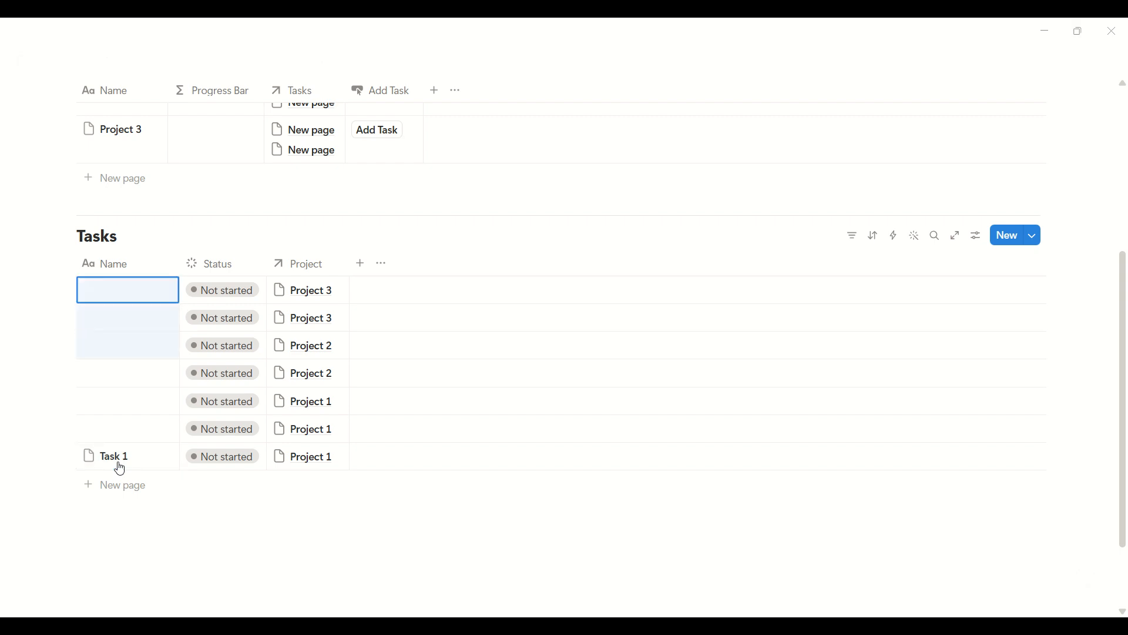
{"action": "type", "text": "Task 1"}
{"action": "key", "text": "Down"}
{"action": "key", "text": "Up"}
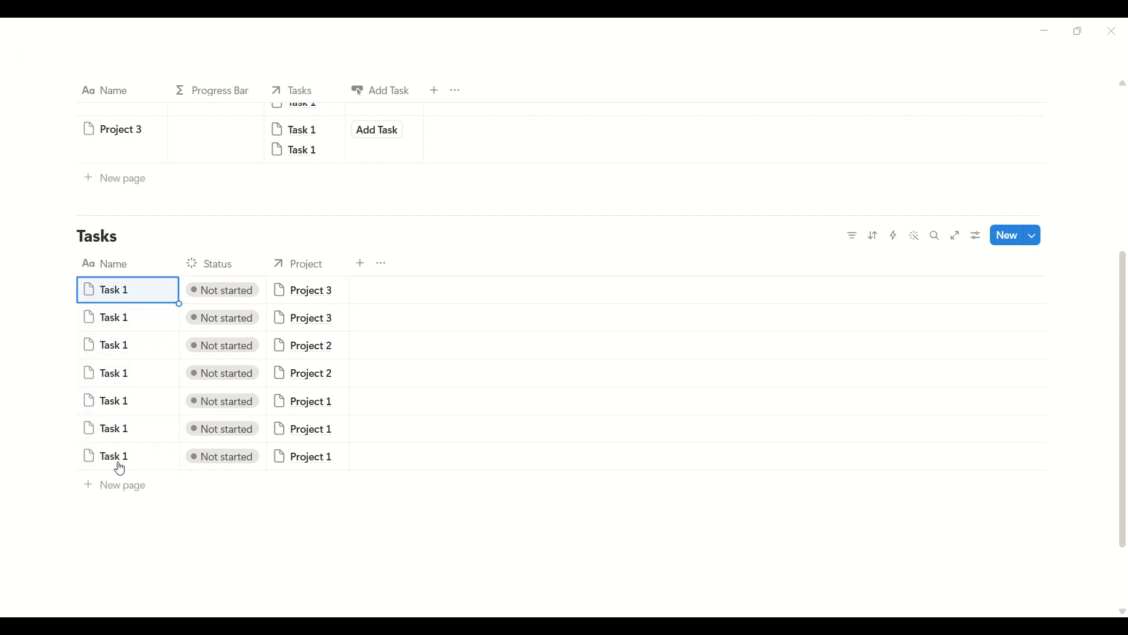
Rename the second-to-last task in the Tasks table, linked to Project 1, as "Task 2"
{"action": "key", "text": "Down"}
{"action": "key", "text": "Down"}
{"action": "key", "text": "Down"}
{"action": "key", "text": "Down"}
{"action": "key", "text": "Down"}
{"action": "key", "text": "Down"}
{"action": "key", "text": "Up"}
{"action": "key", "text": "Return"}
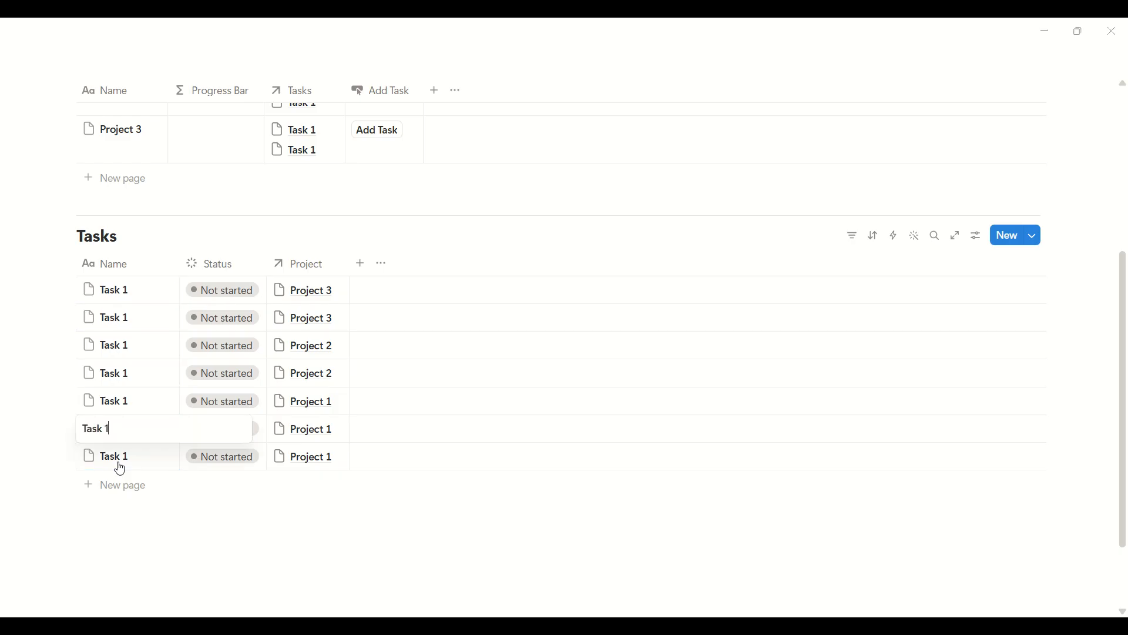
{"action": "key", "text": "Return"}
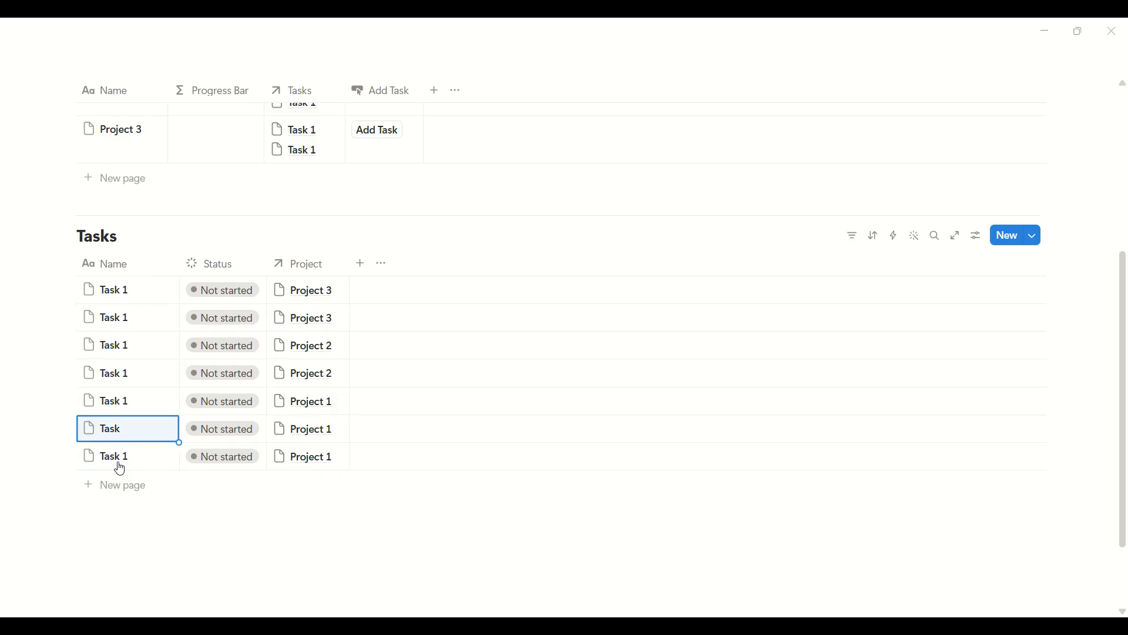
{"action": "key", "text": "Return"}
{"action": "key", "text": "Return"}
{"action": "key", "text": "Return"}
{"action": "key", "text": "Return"}
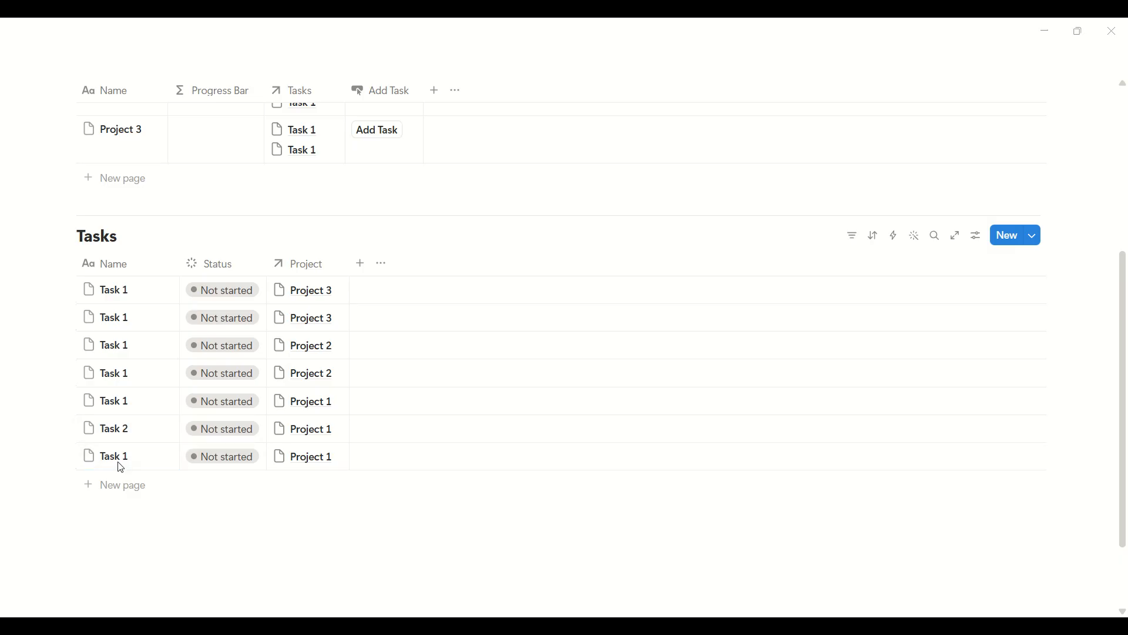
Rename the uppermost of the three Project 1 tasks in the Tasks table as "Task 3"
{"action": "key", "text": "Up"}
{"action": "key", "text": "Return"}
{"action": "key", "text": "BackSpace"}
{"action": "type", "text": "3"}
{"action": "key", "text": "Return"}
Rename the upper of the two Project 2 tasks in the Tasks table as "Task 2"
{"action": "key", "text": "Up"}
{"action": "key", "text": "Up"}
{"action": "key", "text": "Return"}
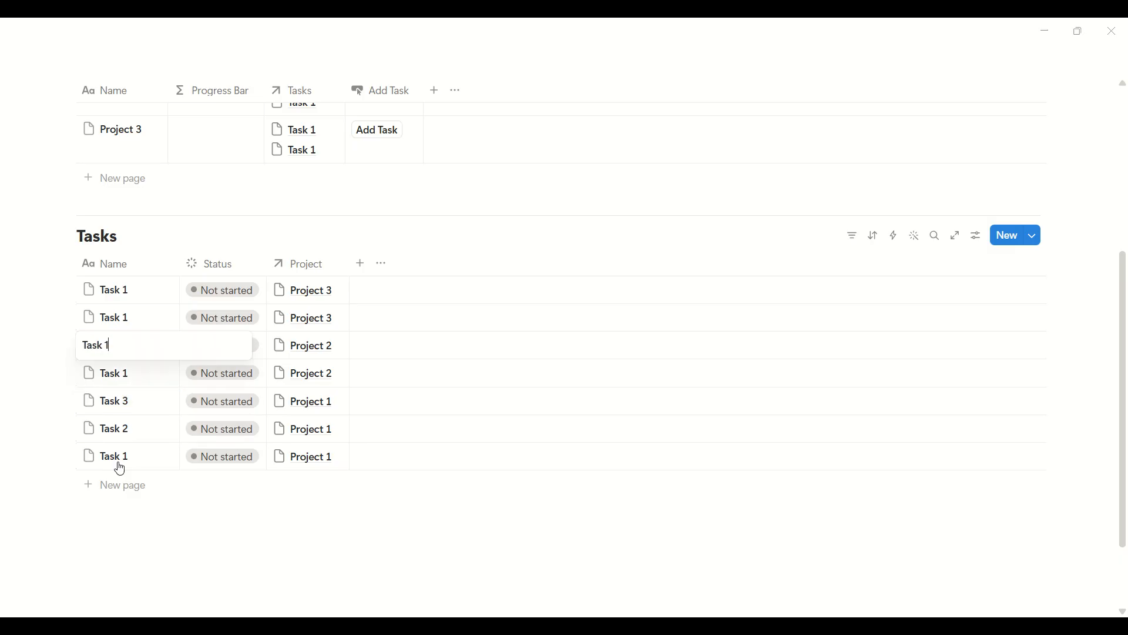
{"action": "type", "text": "2"}
{"action": "key", "text": "Return"}
Rename the first task in the Tasks table, linked to Project 3, as "Task 2" and clear the cell selection
{"action": "key", "text": "Up"}
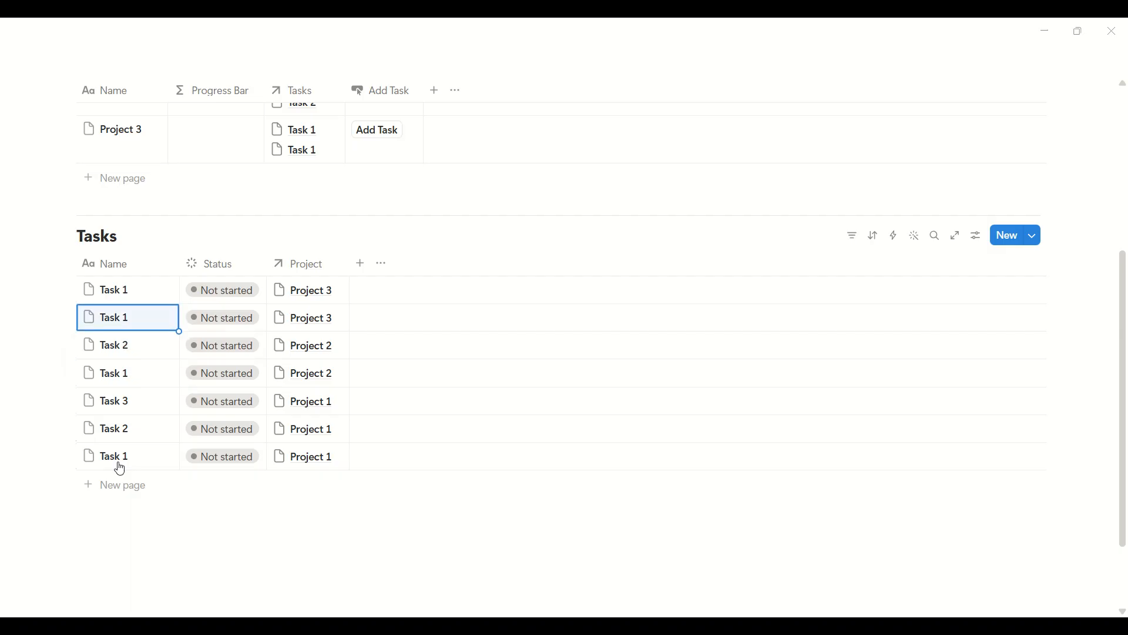
{"action": "scroll", "coordinate": [120, 468], "scroll_direction": "up", "scroll_amount": 1}
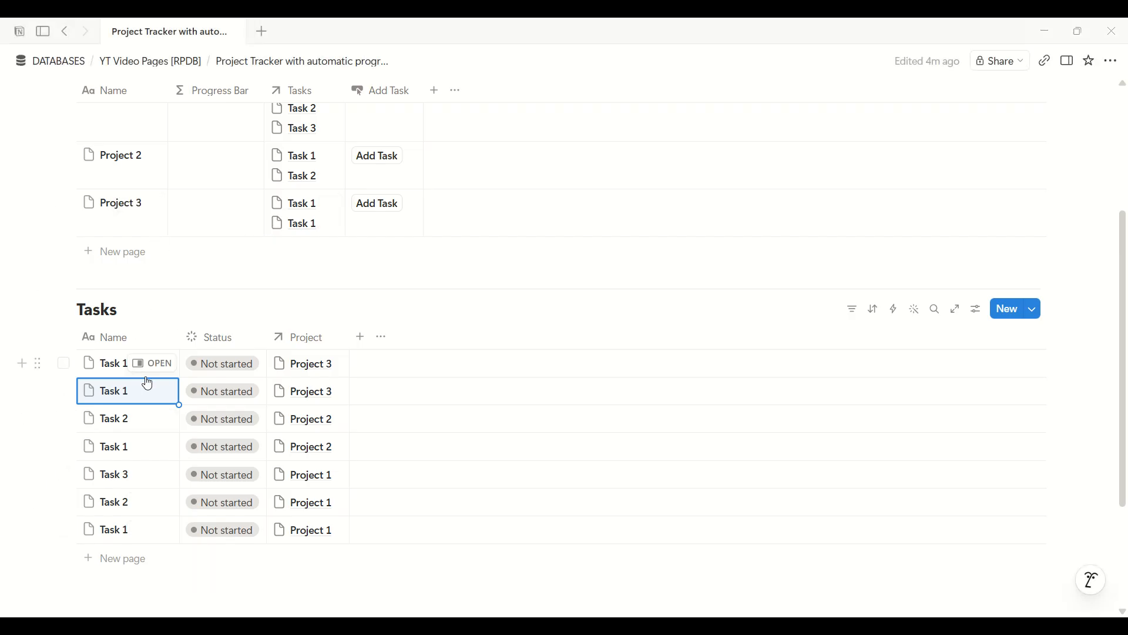
{"action": "key", "text": "Up"}
{"action": "key", "text": "Return"}
{"action": "key", "text": "BackSpace"}
{"action": "type", "text": "2"}
{"action": "key", "text": "Return"}
{"action": "key", "text": "Down"}
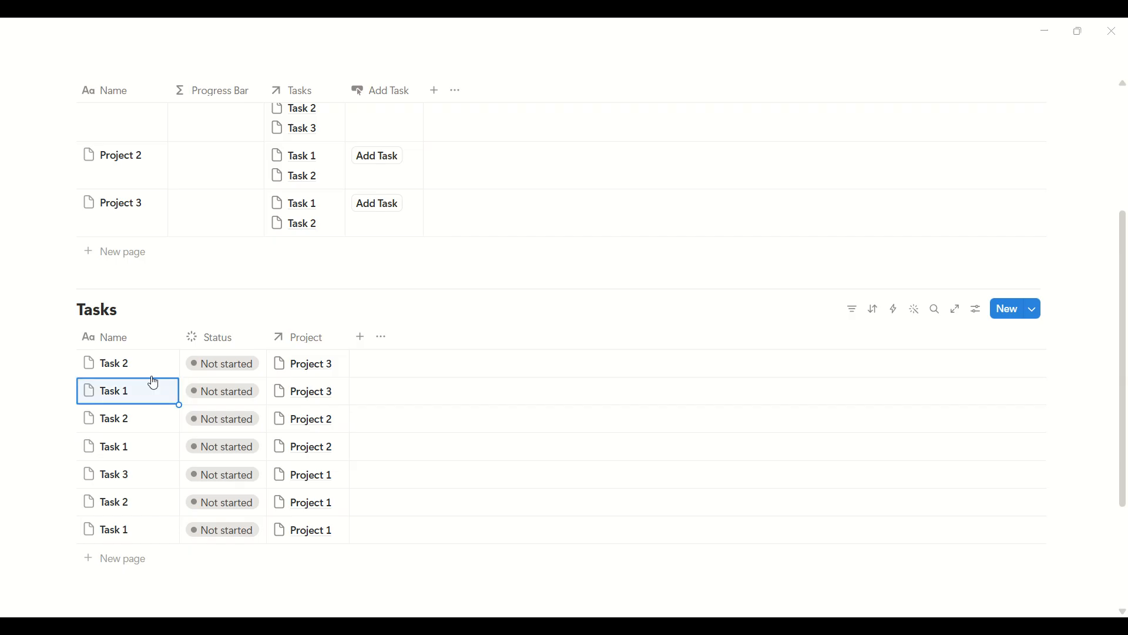
{"action": "scroll", "coordinate": [438, 356], "scroll_direction": "up", "scroll_amount": 3}
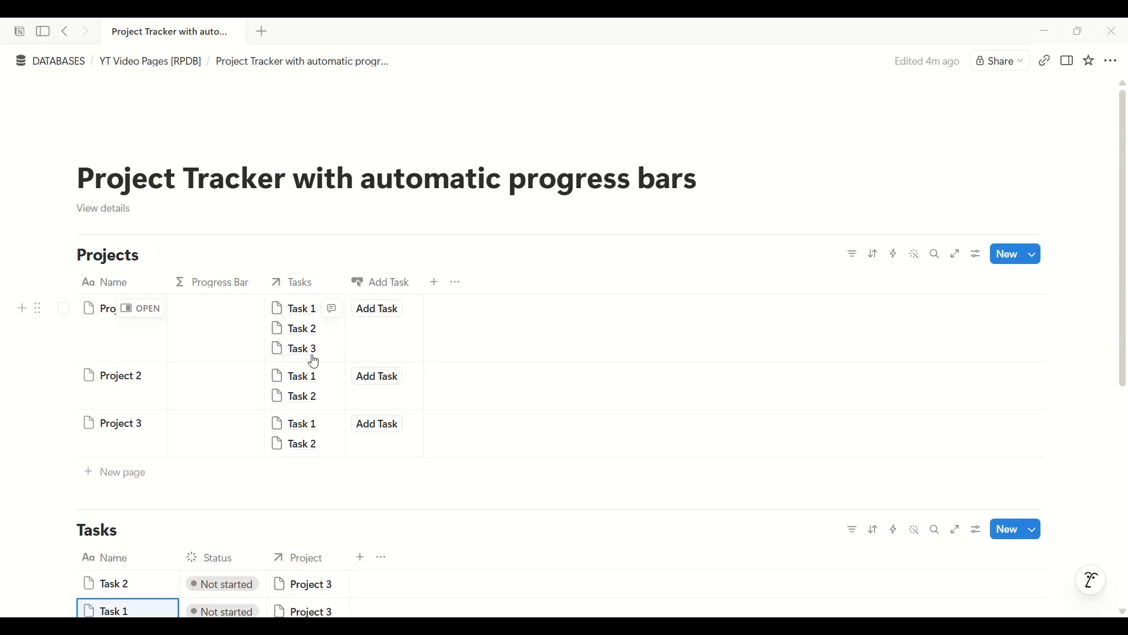
{"action": "key", "text": "Escape"}
{"action": "key", "text": "Escape"}
Group the Tasks database view by the Project property and close the view settings
{"action": "scroll", "coordinate": [330, 399], "scroll_direction": "down", "scroll_amount": 3}
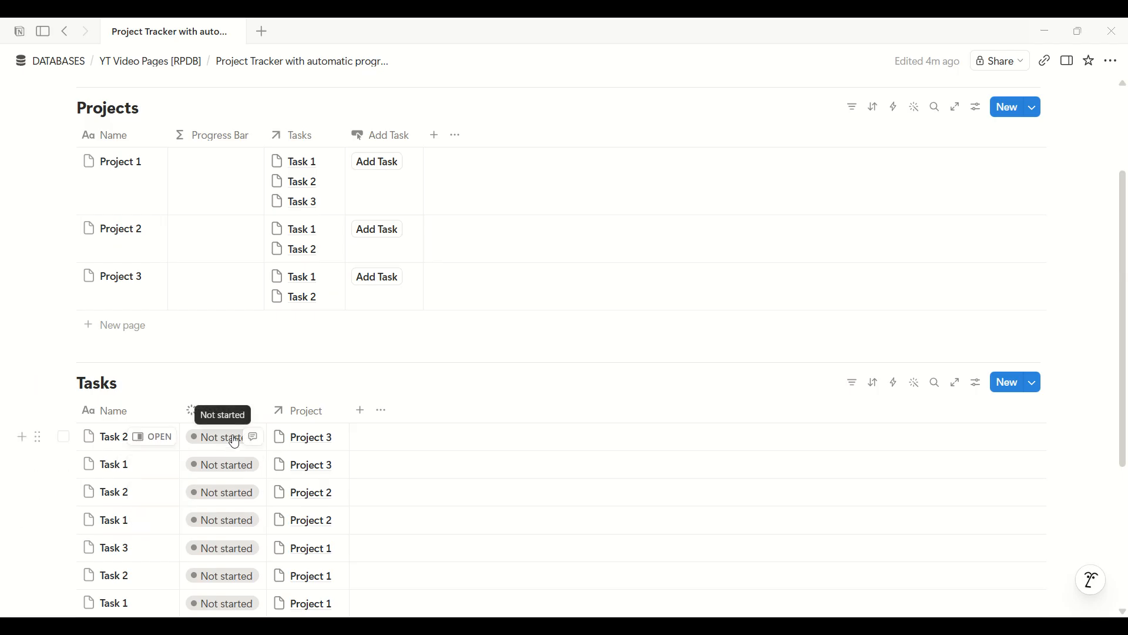
{"action": "scroll", "coordinate": [224, 486], "scroll_direction": "down", "scroll_amount": 2}
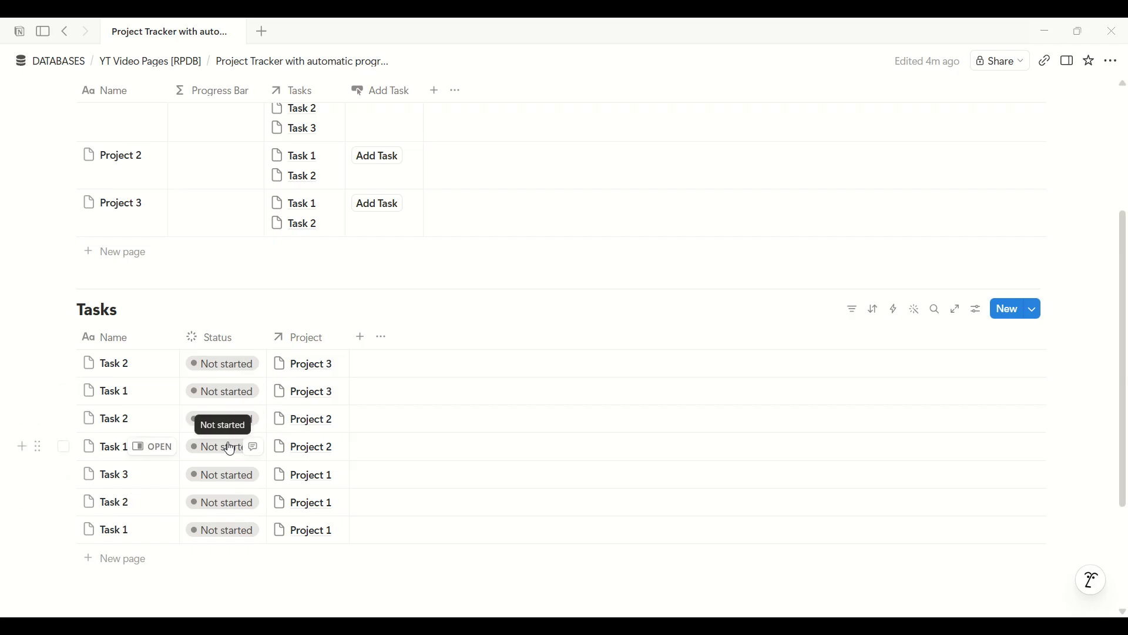
{"action": "scroll", "coordinate": [222, 242], "scroll_direction": "up", "scroll_amount": 3}
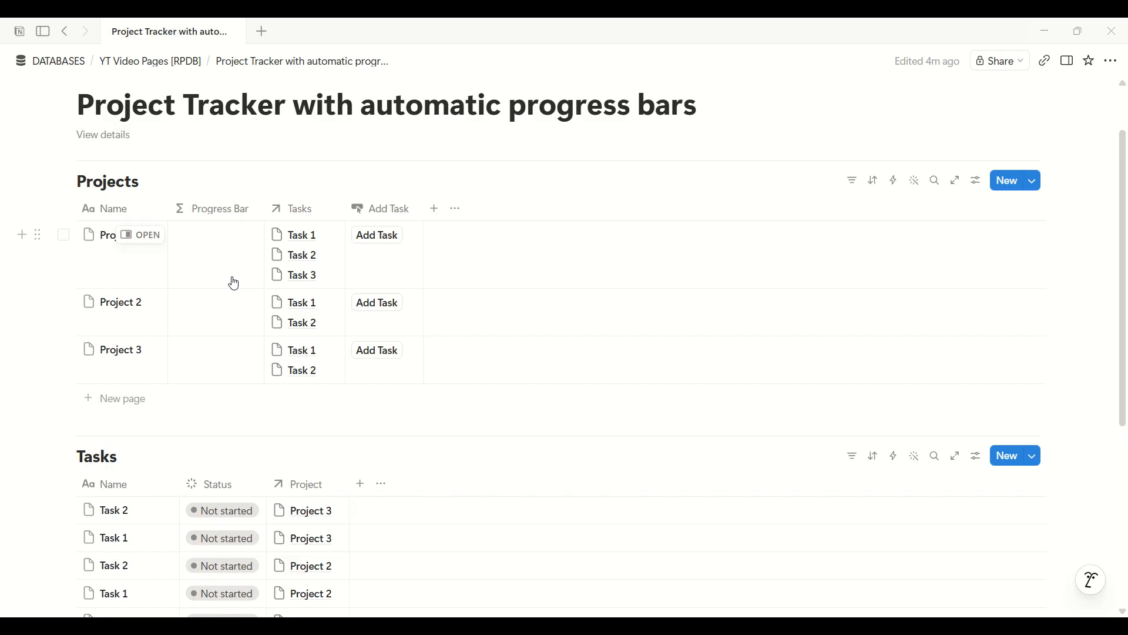
{"action": "scroll", "coordinate": [234, 284], "scroll_direction": "down", "scroll_amount": 3}
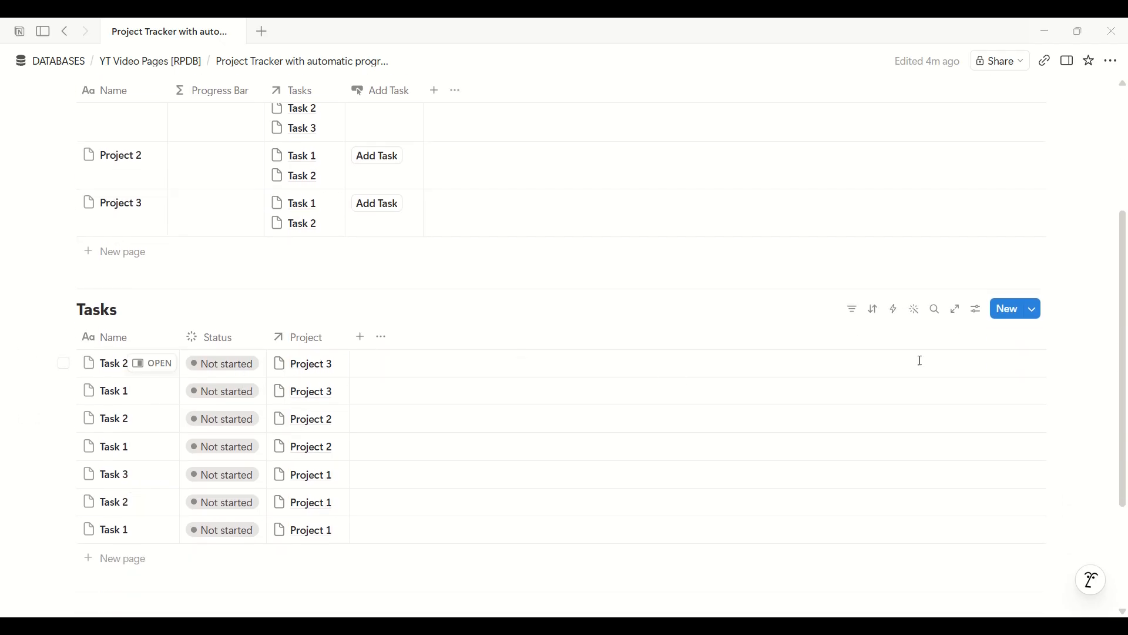
{"action": "left_click", "coordinate": [978, 311]}
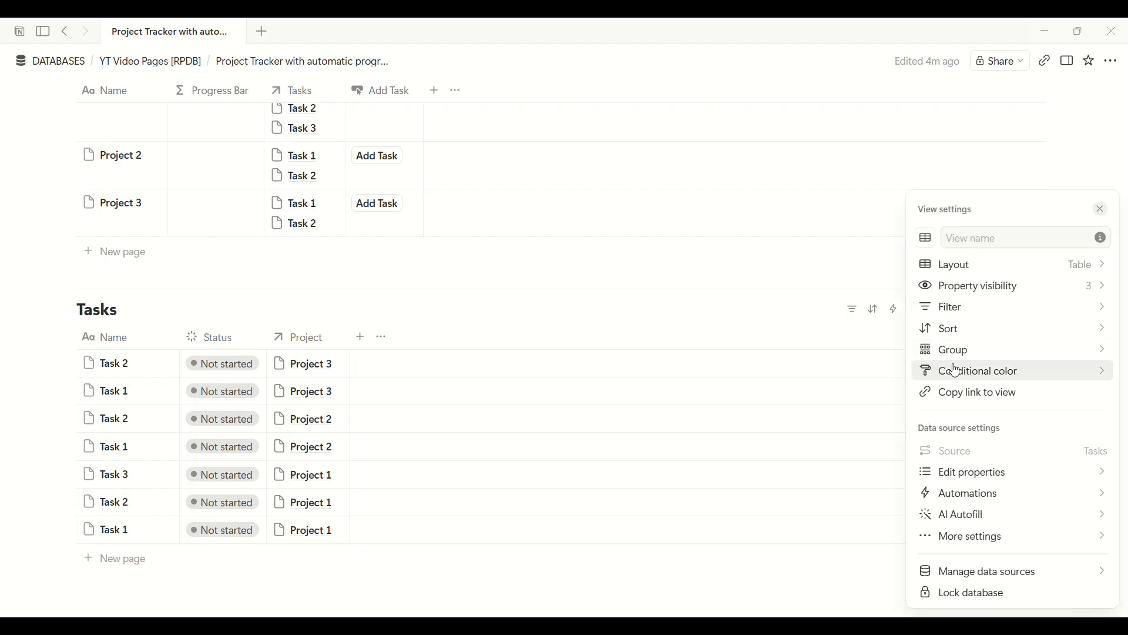
{"action": "left_click", "coordinate": [1017, 352]}
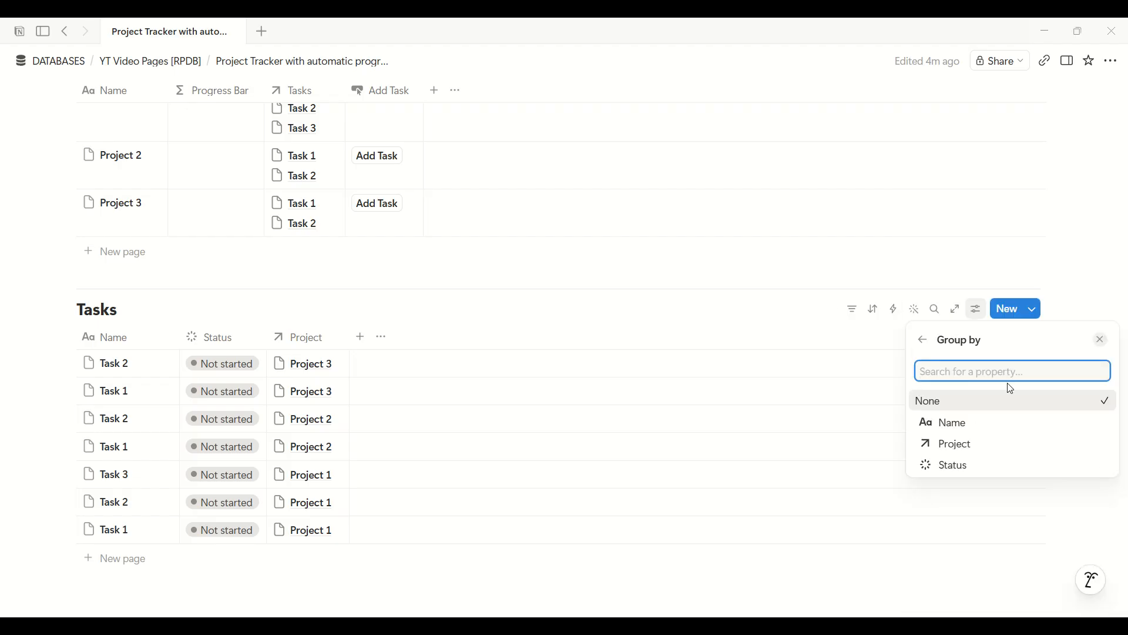
{"action": "left_click", "coordinate": [989, 449]}
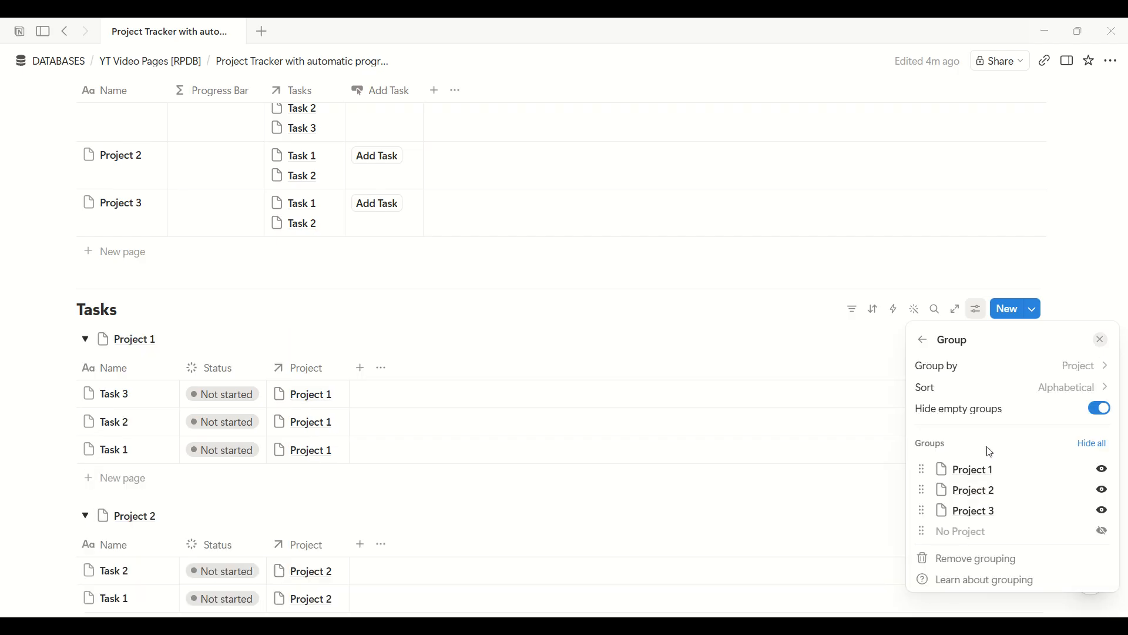
{"action": "left_click", "coordinate": [747, 336]}
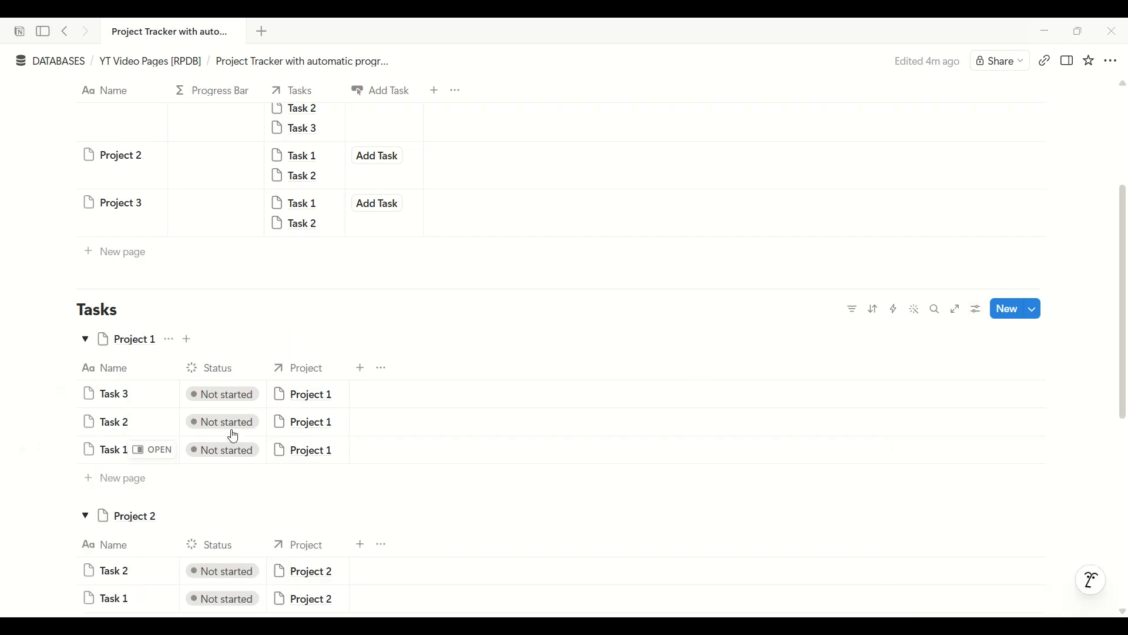
Set the status of Task 3 in the Project 1 group to Done
{"action": "scroll", "coordinate": [356, 464], "scroll_direction": "down", "scroll_amount": 3}
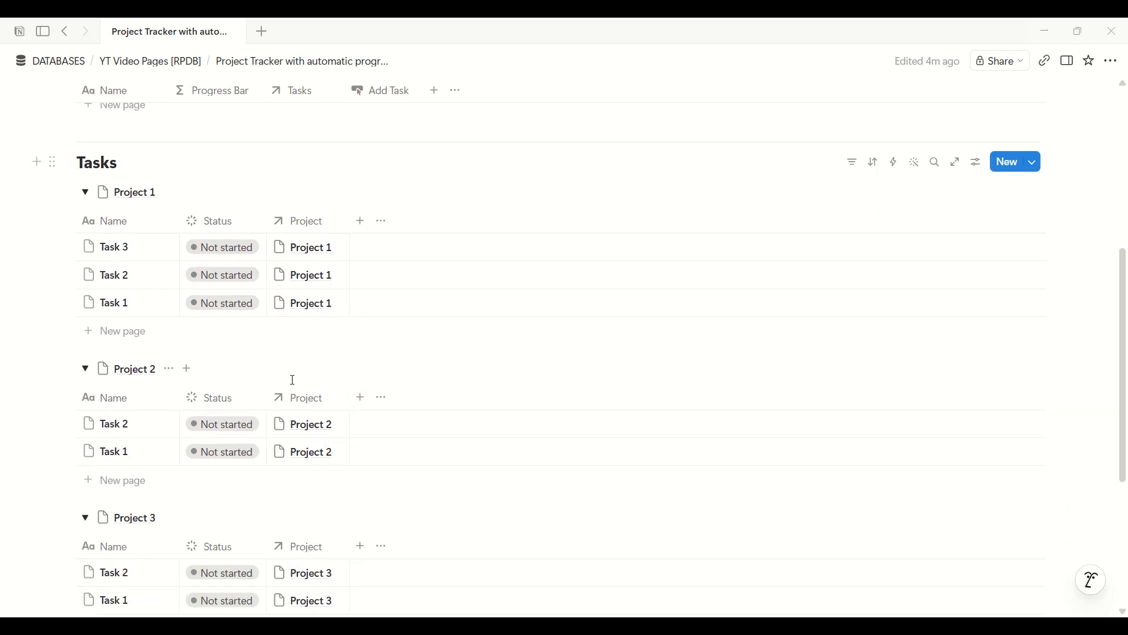
{"action": "scroll", "coordinate": [217, 370], "scroll_direction": "down", "scroll_amount": 1}
{"action": "scroll", "coordinate": [213, 364], "scroll_direction": "up", "scroll_amount": 3}
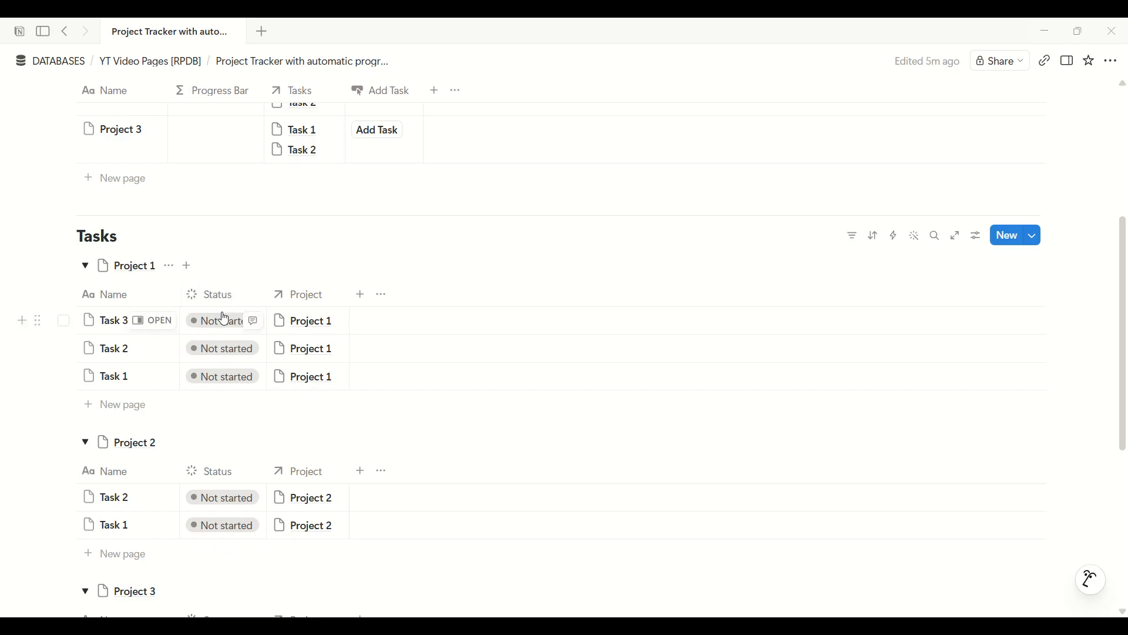
{"action": "scroll", "coordinate": [430, 292], "scroll_direction": "up", "scroll_amount": 1}
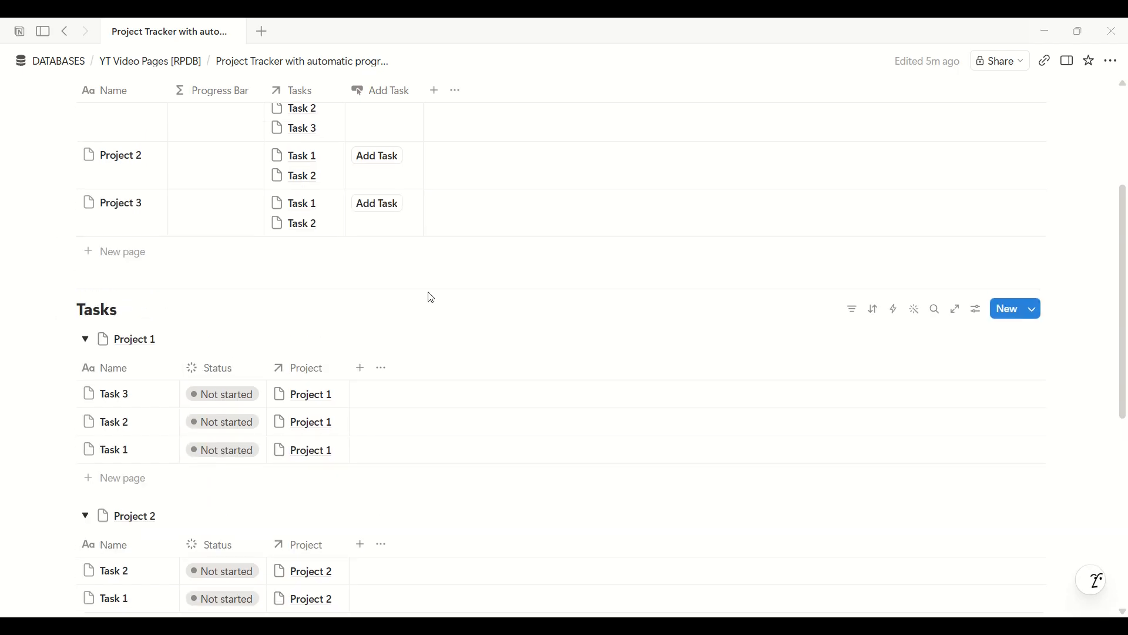
{"action": "left_click", "coordinate": [220, 395]}
{"action": "left_click", "coordinate": [254, 548]}
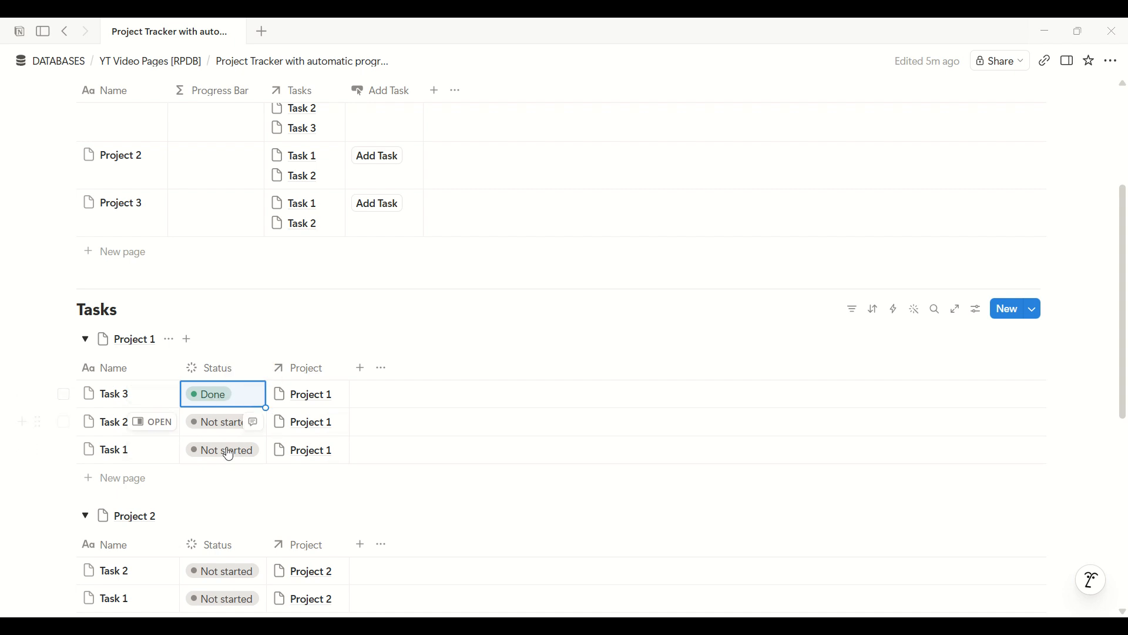
Set the status of Task 2 in the Project 2 group to In progress and clear the cell selection
{"action": "key", "text": "Escape"}
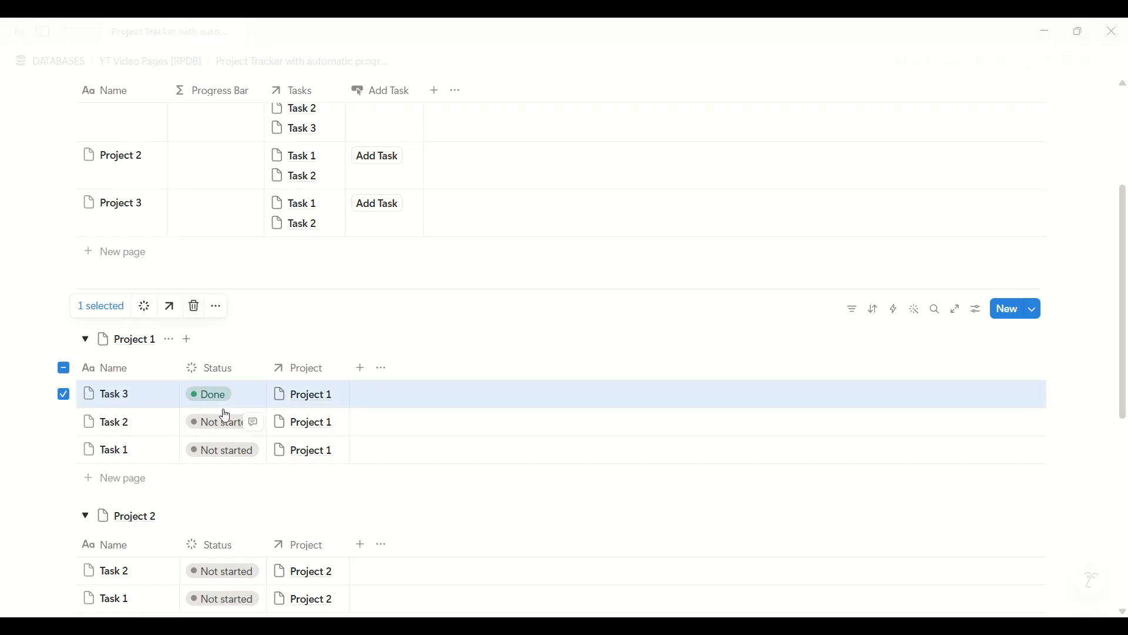
{"action": "key", "text": "Escape"}
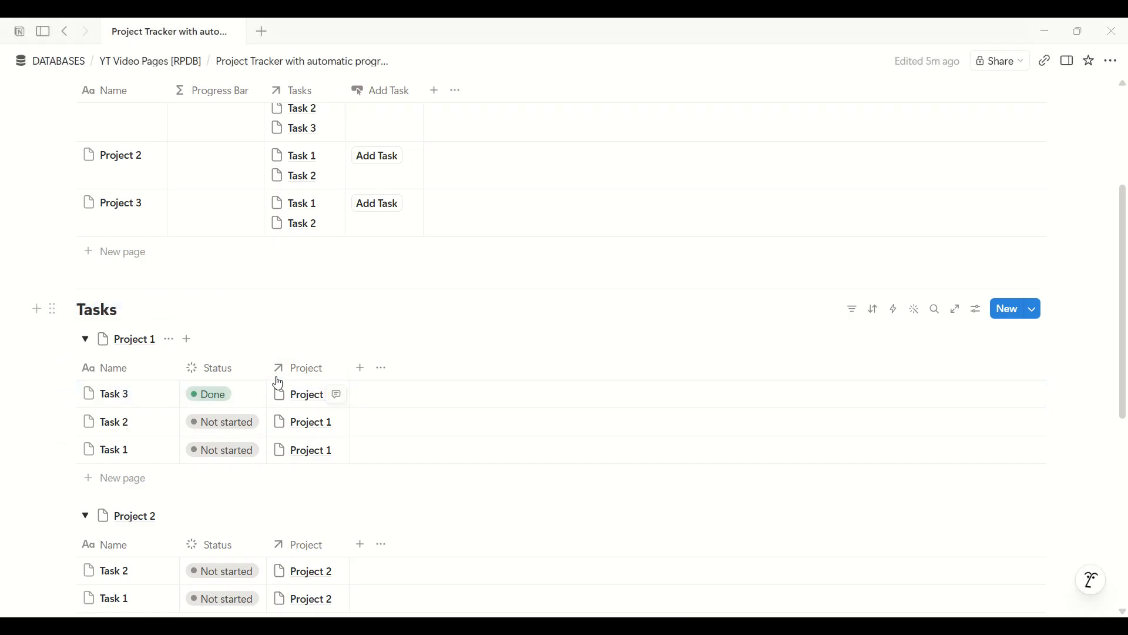
{"action": "scroll", "coordinate": [467, 335], "scroll_direction": "up", "scroll_amount": 3}
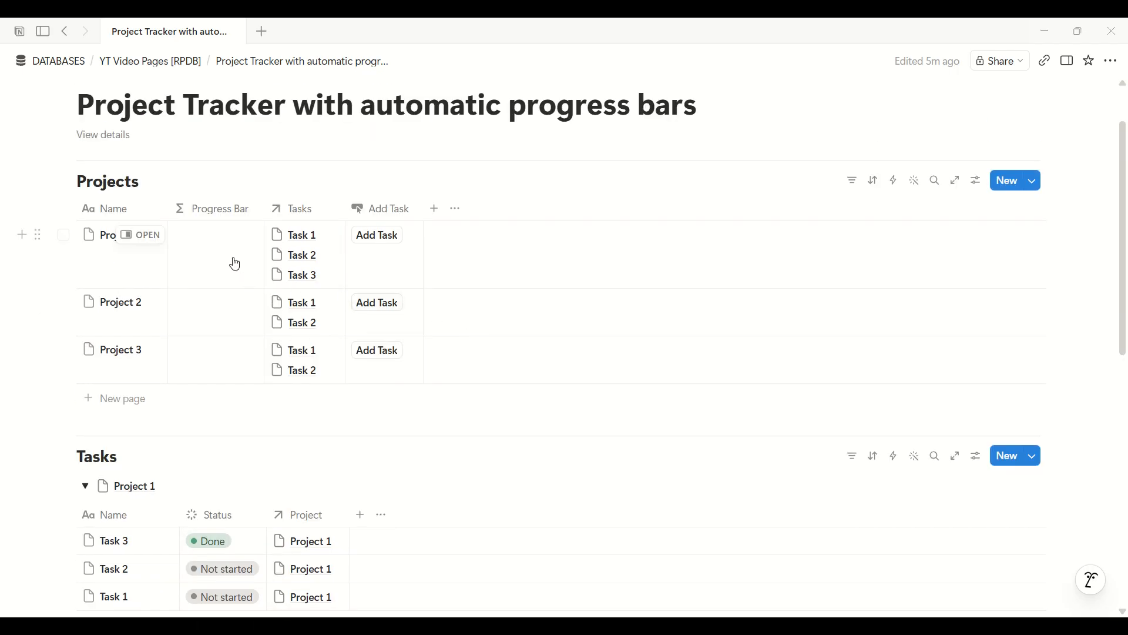
{"action": "scroll", "coordinate": [234, 265], "scroll_direction": "down", "scroll_amount": 5}
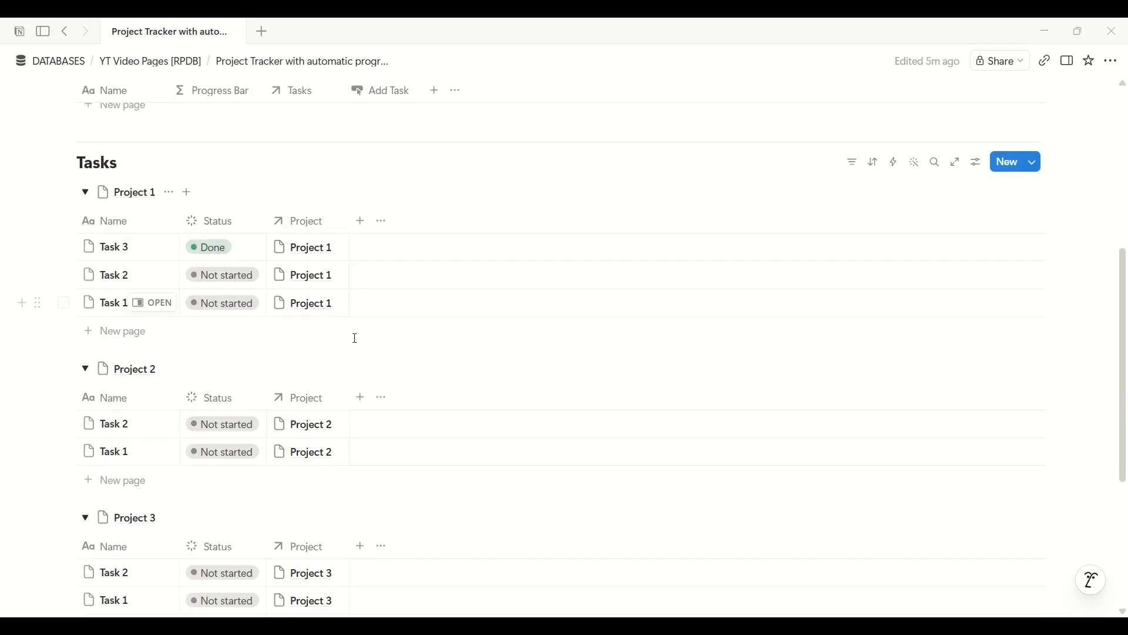
{"action": "left_click", "coordinate": [235, 428]}
{"action": "left_click", "coordinate": [270, 322]}
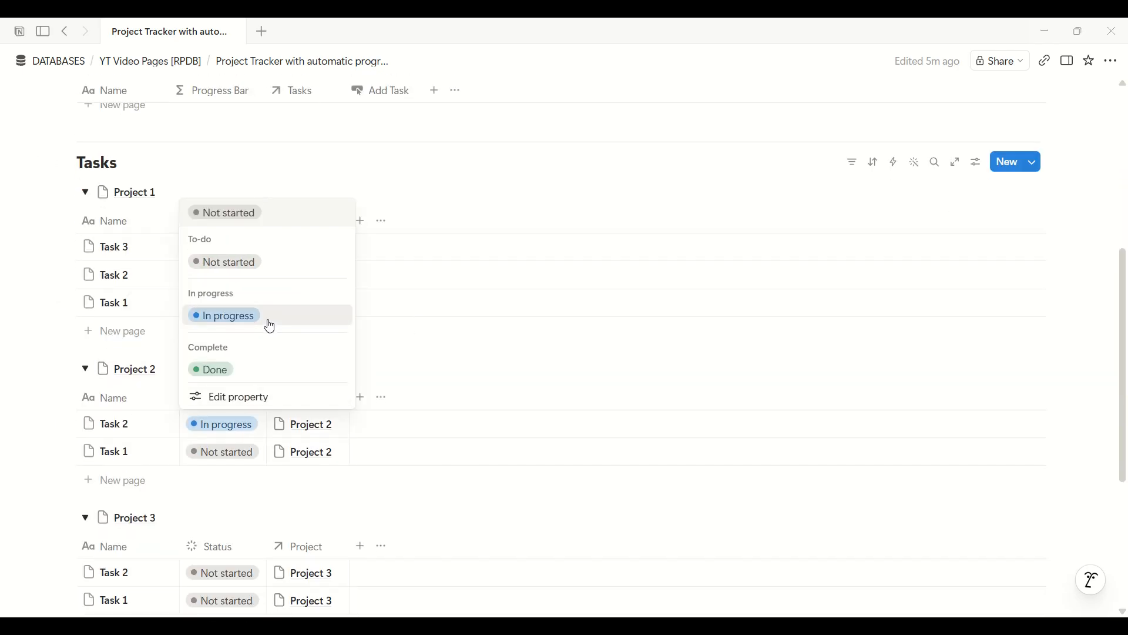
{"action": "scroll", "coordinate": [271, 400], "scroll_direction": "down", "scroll_amount": 3}
{"action": "scroll", "coordinate": [235, 329], "scroll_direction": "up", "scroll_amount": 3}
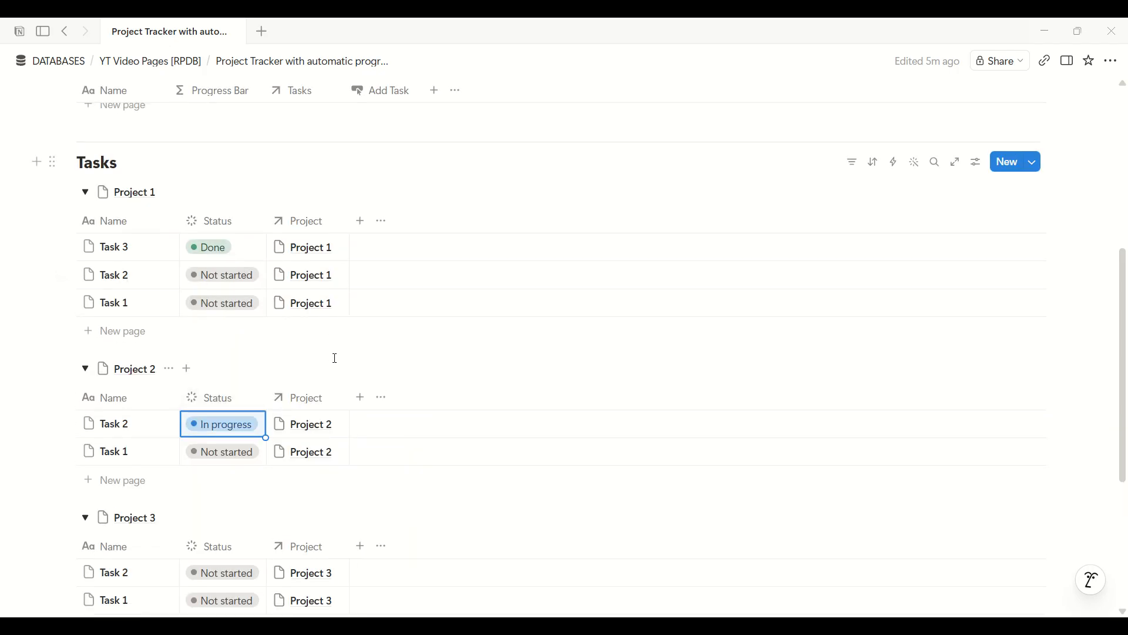
{"action": "key", "text": "Escape"}
{"action": "key", "text": "Escape"}
Open the Progress Bar formula for editing from the Project 1 row of the Projects table
{"action": "scroll", "coordinate": [383, 325], "scroll_direction": "up", "scroll_amount": 5}
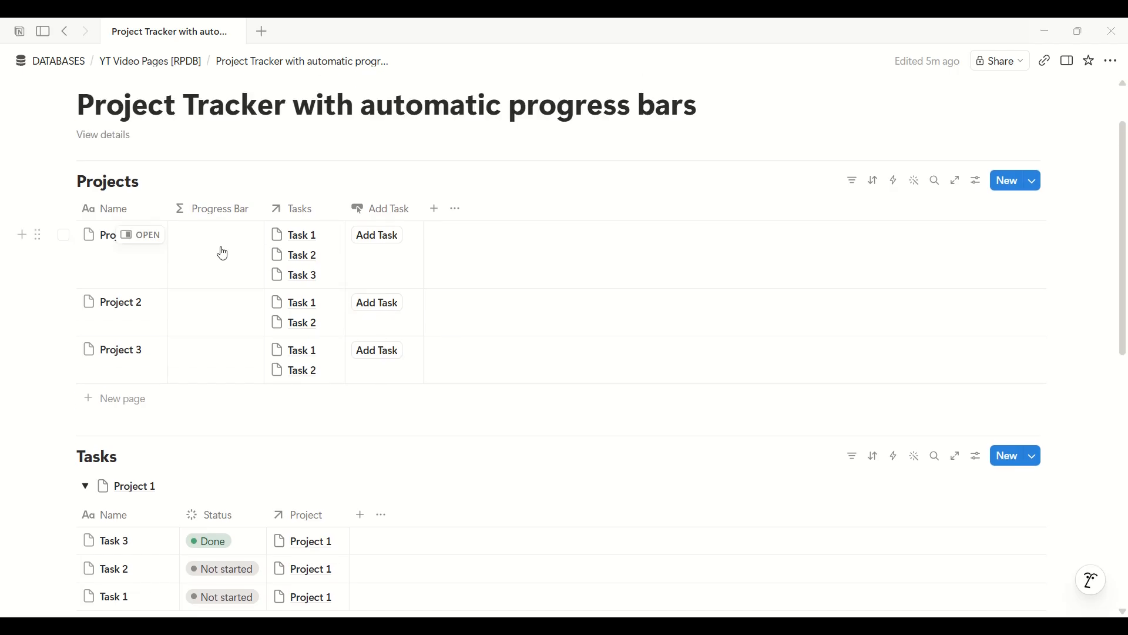
{"action": "left_click", "coordinate": [223, 253]}
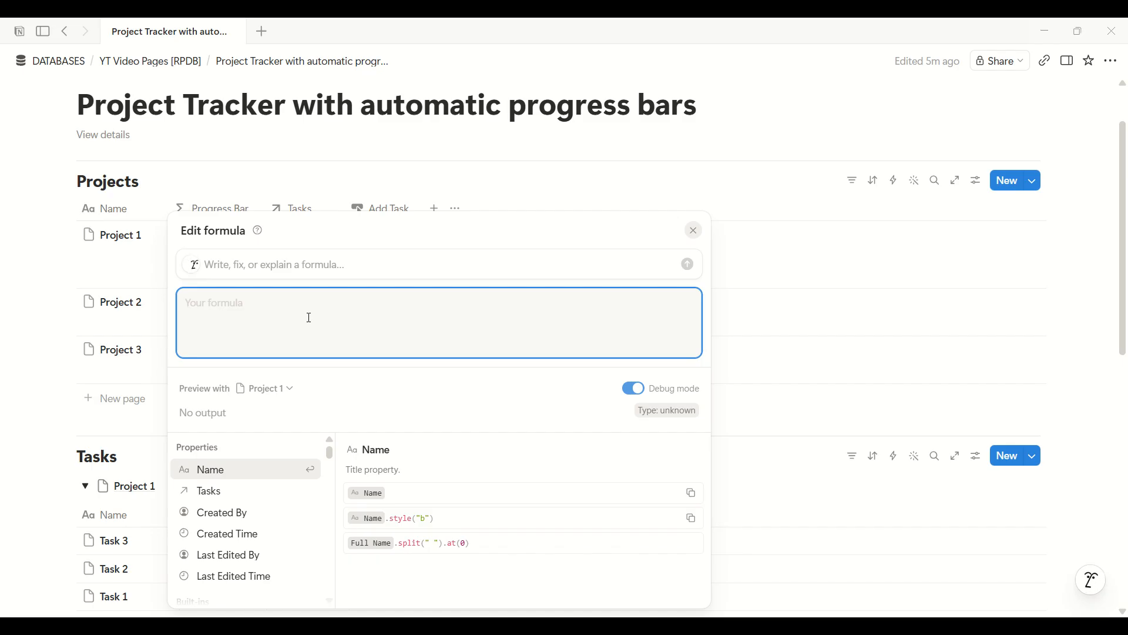
{"action": "type", "text": "tasks"}
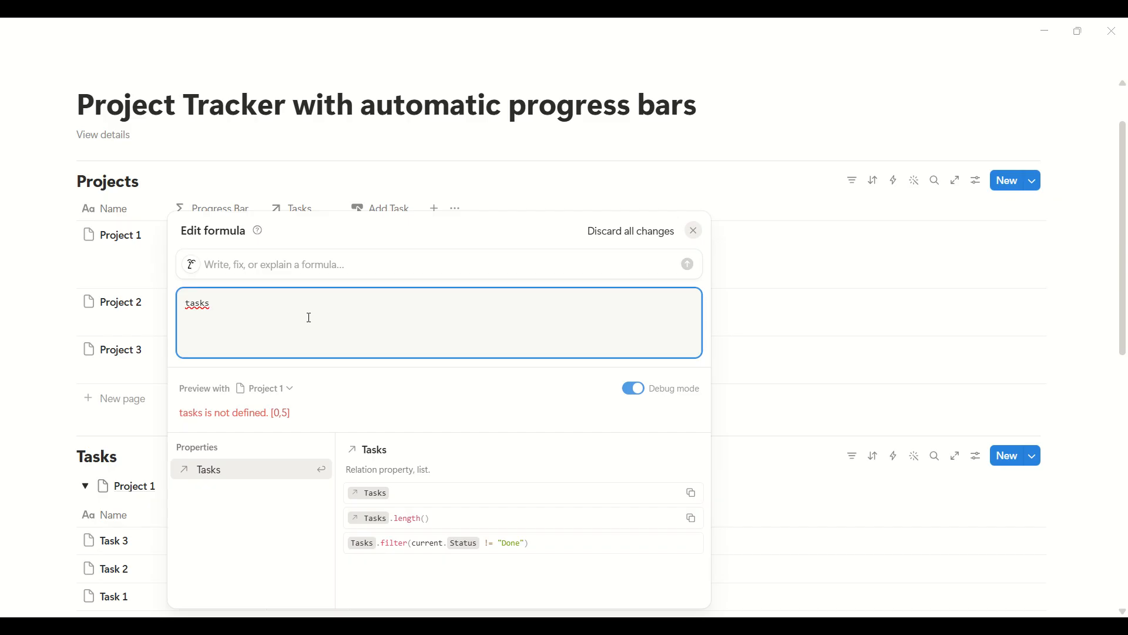
{"action": "key", "text": "BackSpace"}
{"action": "key", "text": "BackSpace"}
{"action": "key", "text": "BackSpace"}
{"action": "key", "text": "BackSpace"}
{"action": "key", "text": "BackSpace"}
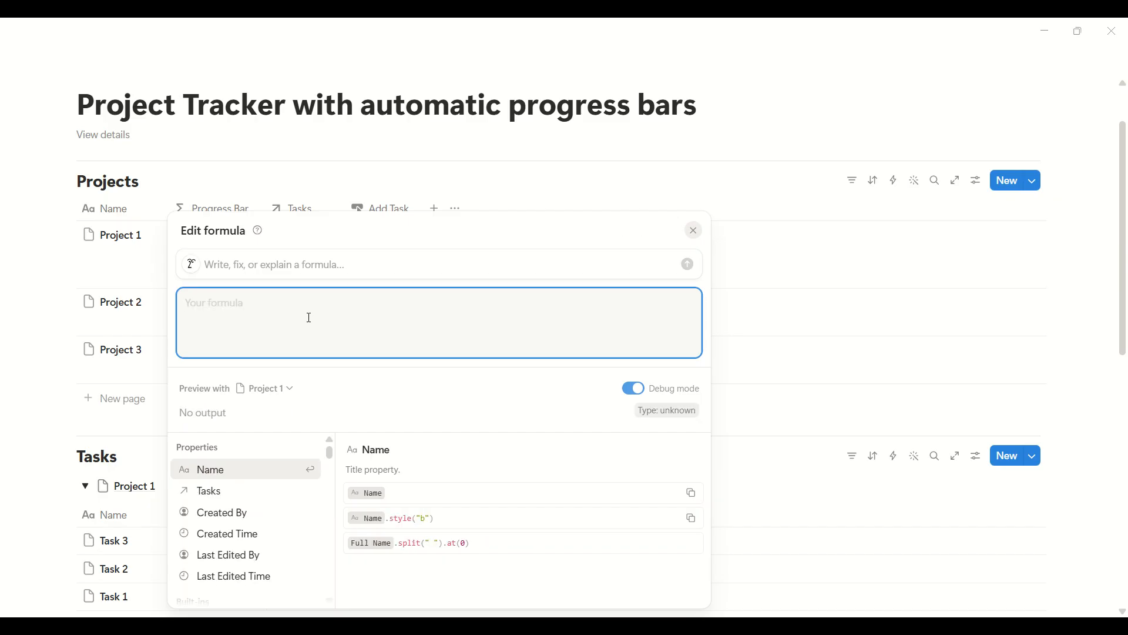
Start a multi-line lets() formula that declares the variable totalTasks with the Tasks property as its value
{"action": "type", "text": "lets("}
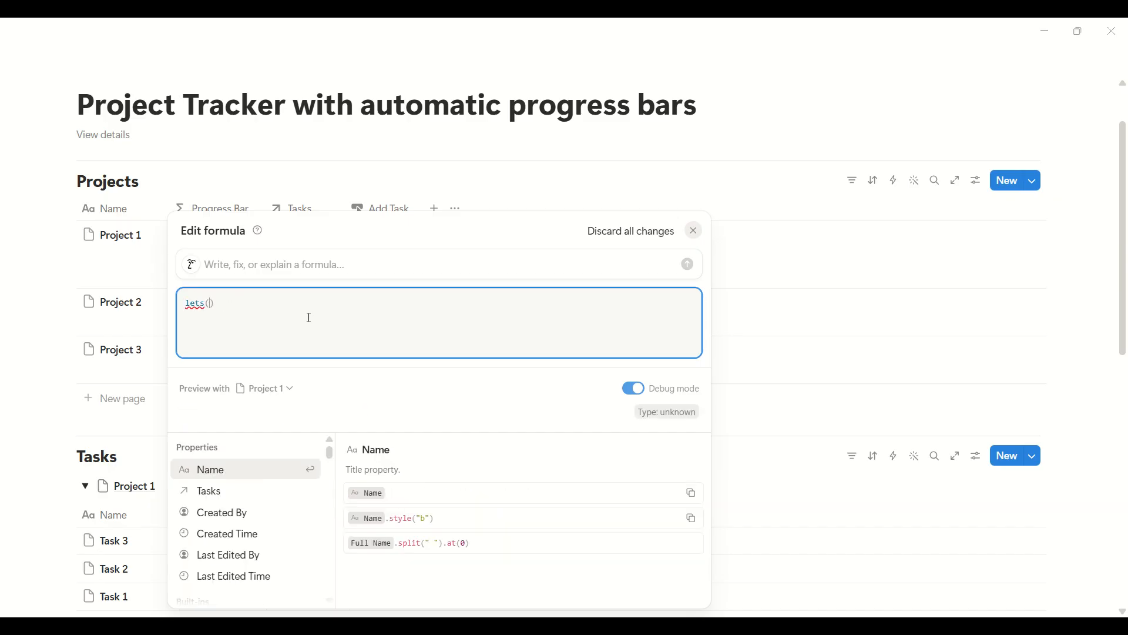
{"action": "key", "text": "shift+Return"}
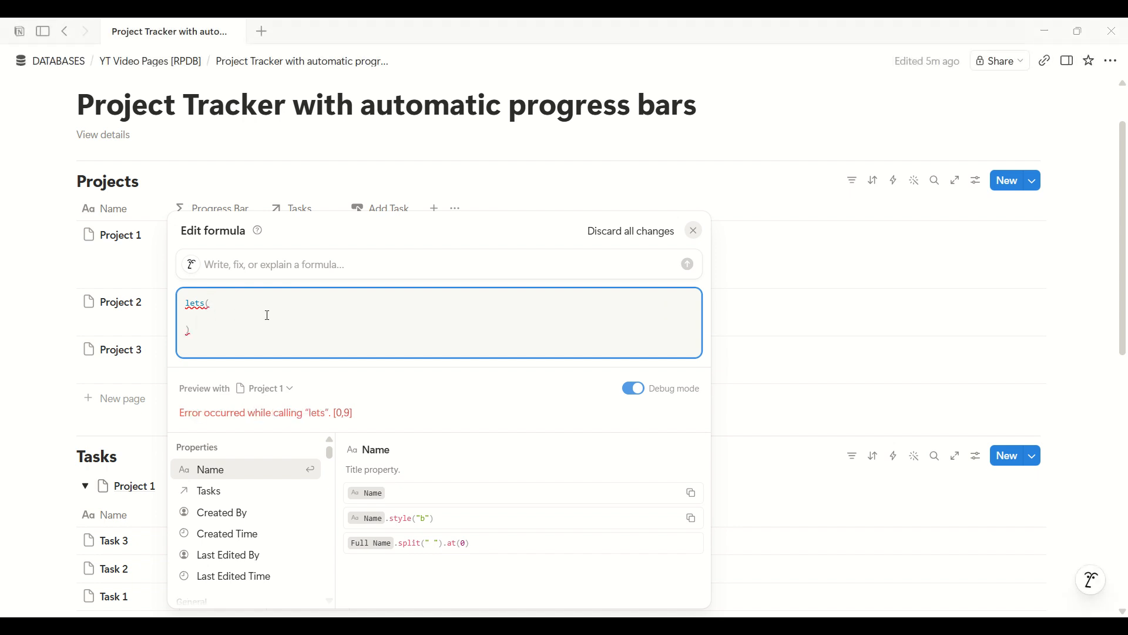
{"action": "type", "text": "tot"}
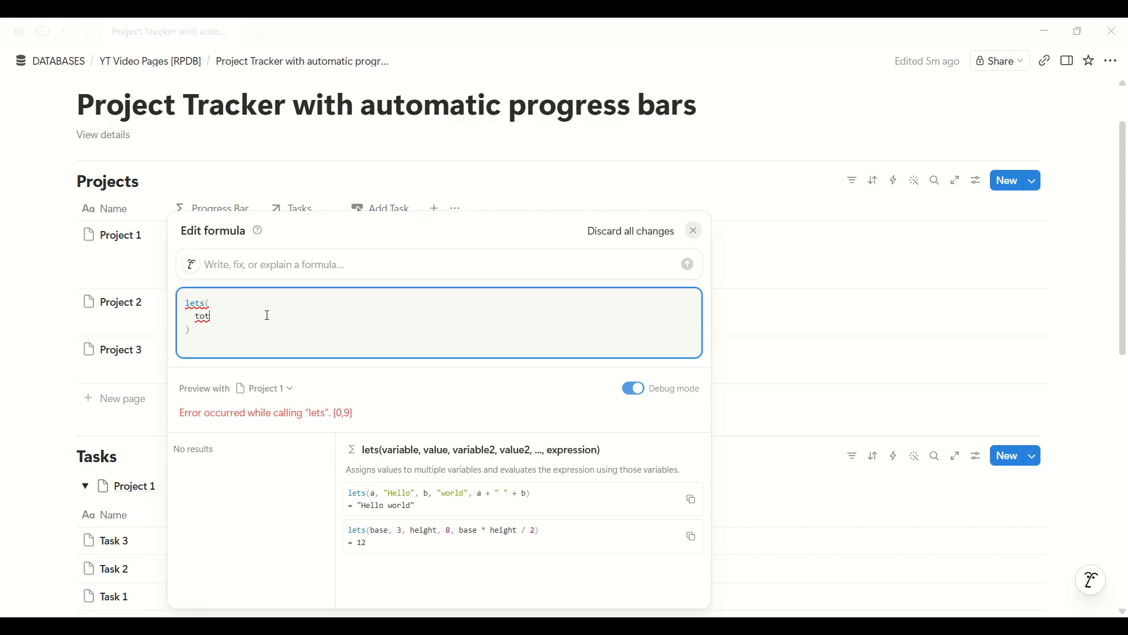
{"action": "type", "text": "alTasks,   "}
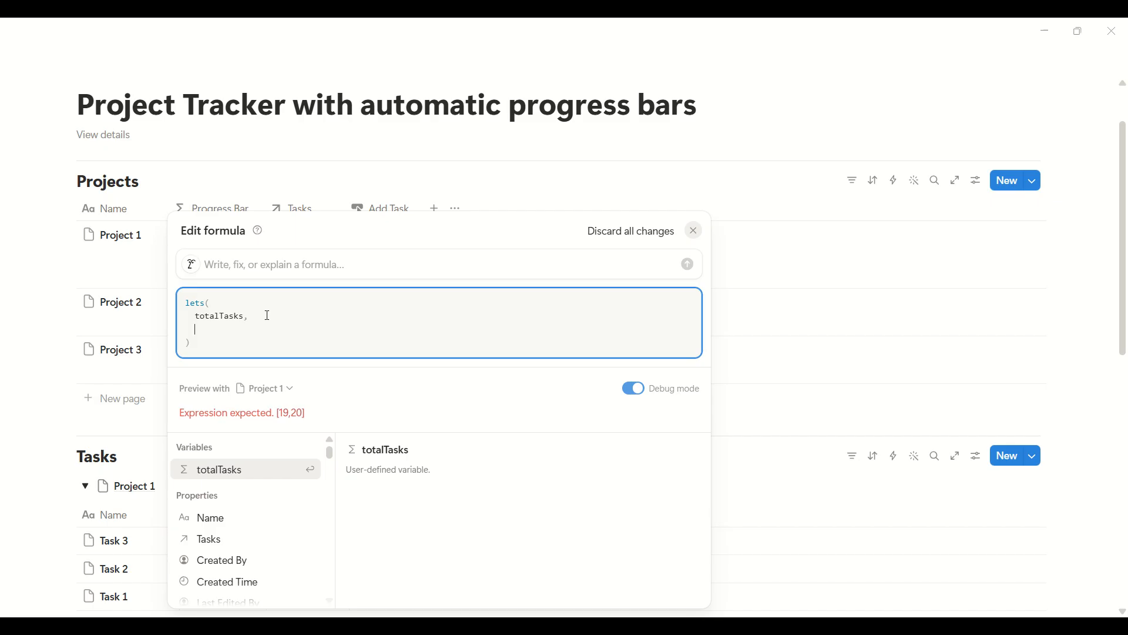
{"action": "type", "text": "tasks"}
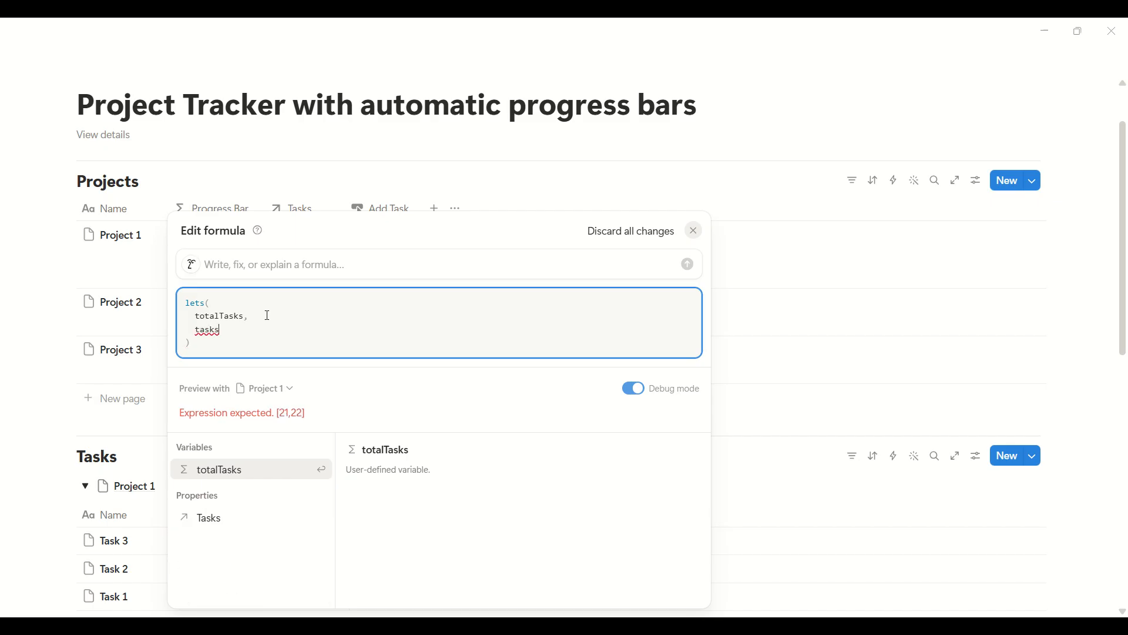
{"action": "key", "text": "Down"}
{"action": "key", "text": "Return"}
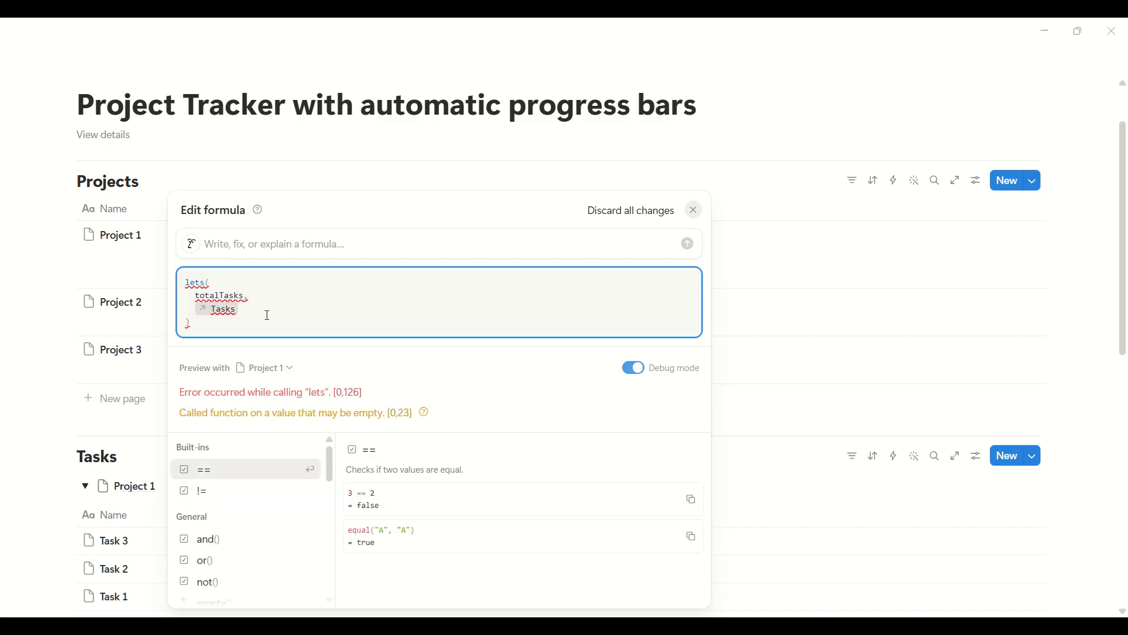
Turn off debug mode and complete the totalTasks value as Tasks.length(), ending with a comma
{"action": "left_click", "coordinate": [634, 368]}
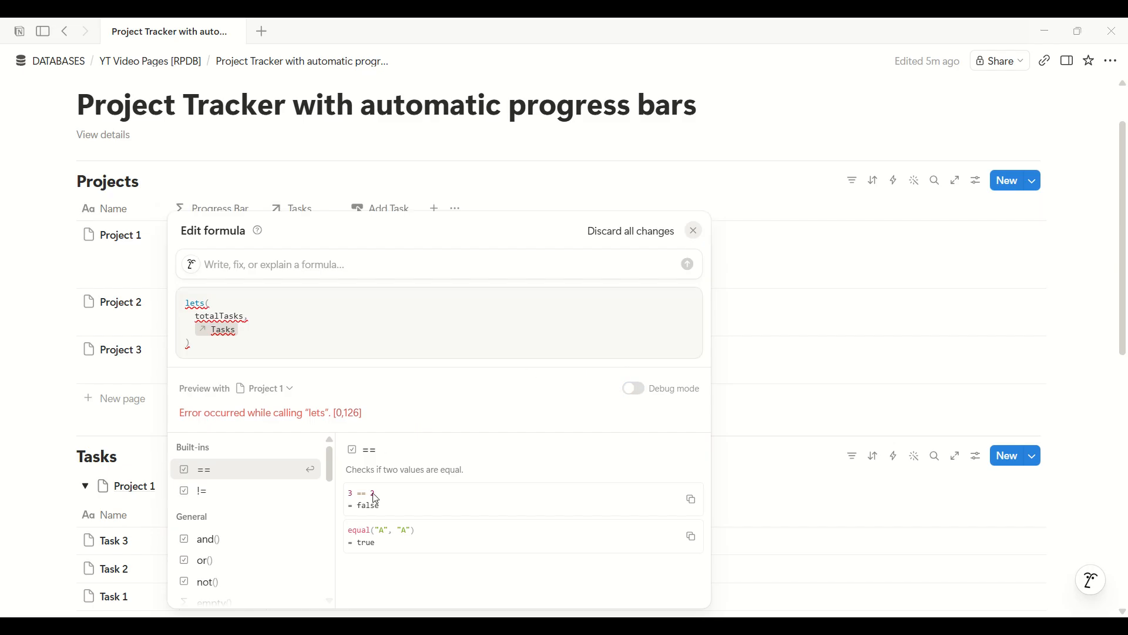
{"action": "left_click", "coordinate": [303, 327]}
{"action": "type", "text": "."}
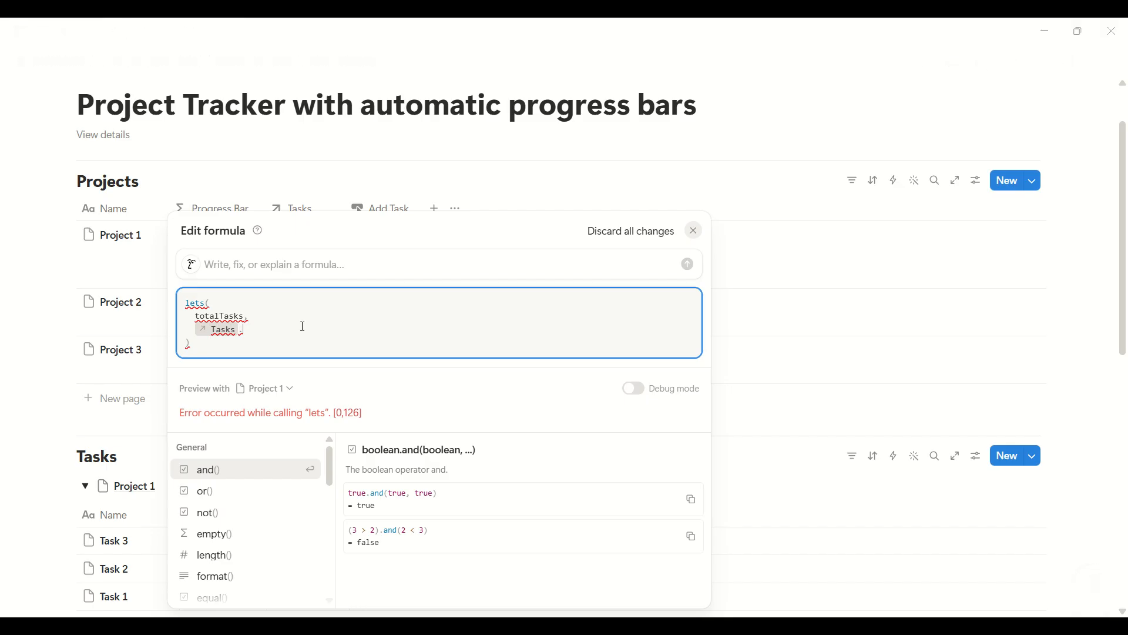
{"action": "type", "text": "length"}
{"action": "key", "text": "Return"}
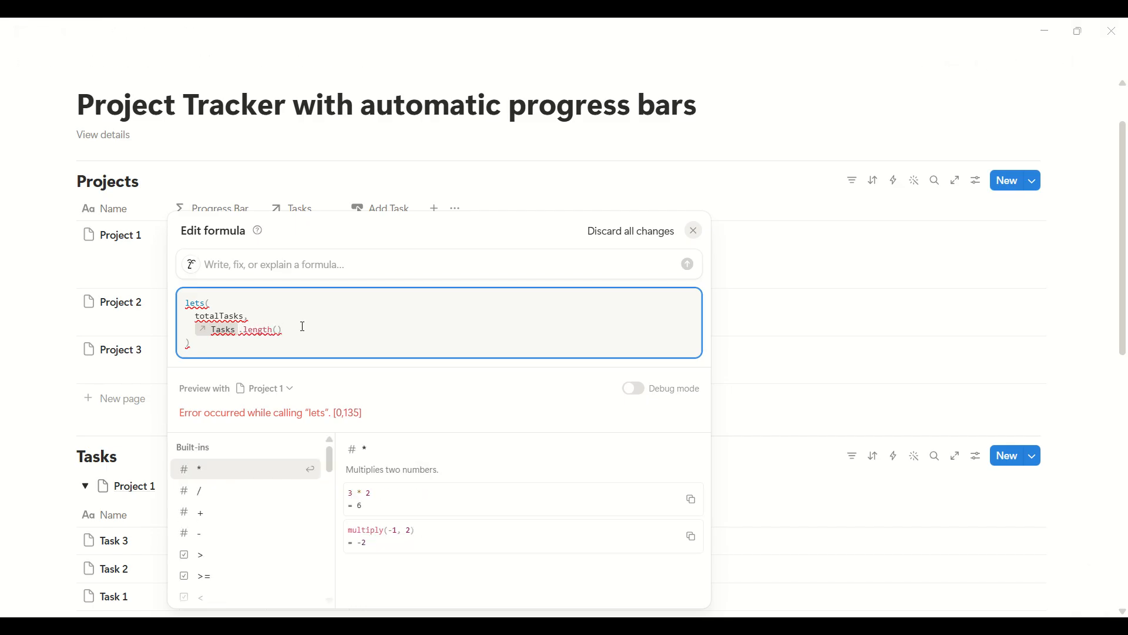
{"action": "type", "text": ","}
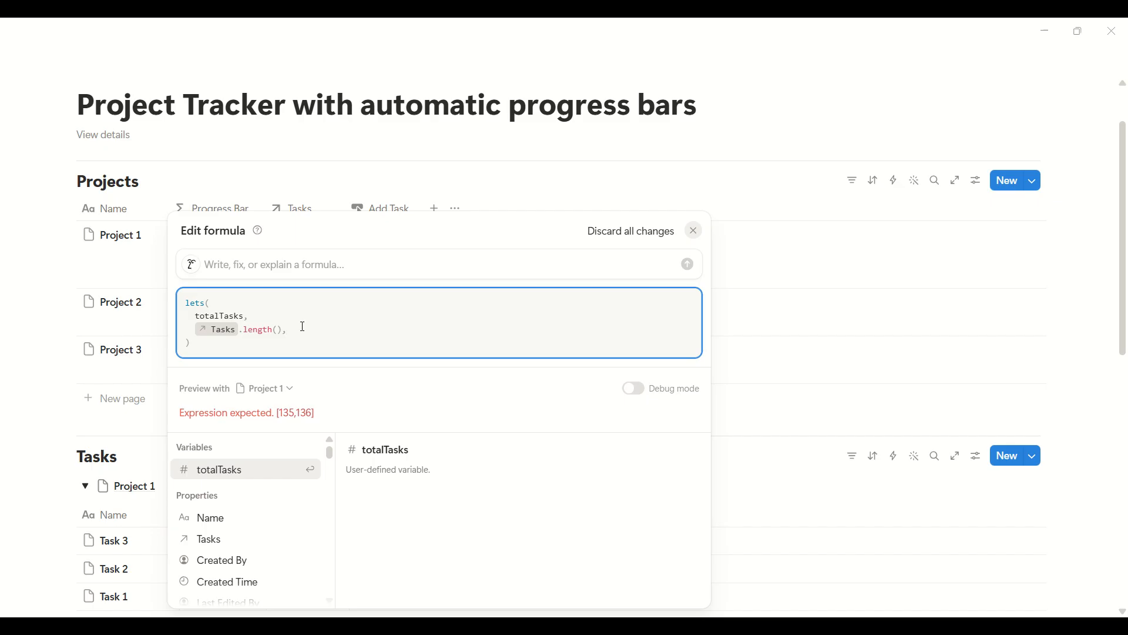
Declare a second variable completedTasks on its own line, with the Tasks property on the line below as its value
{"action": "key", "text": "shift+Return"}
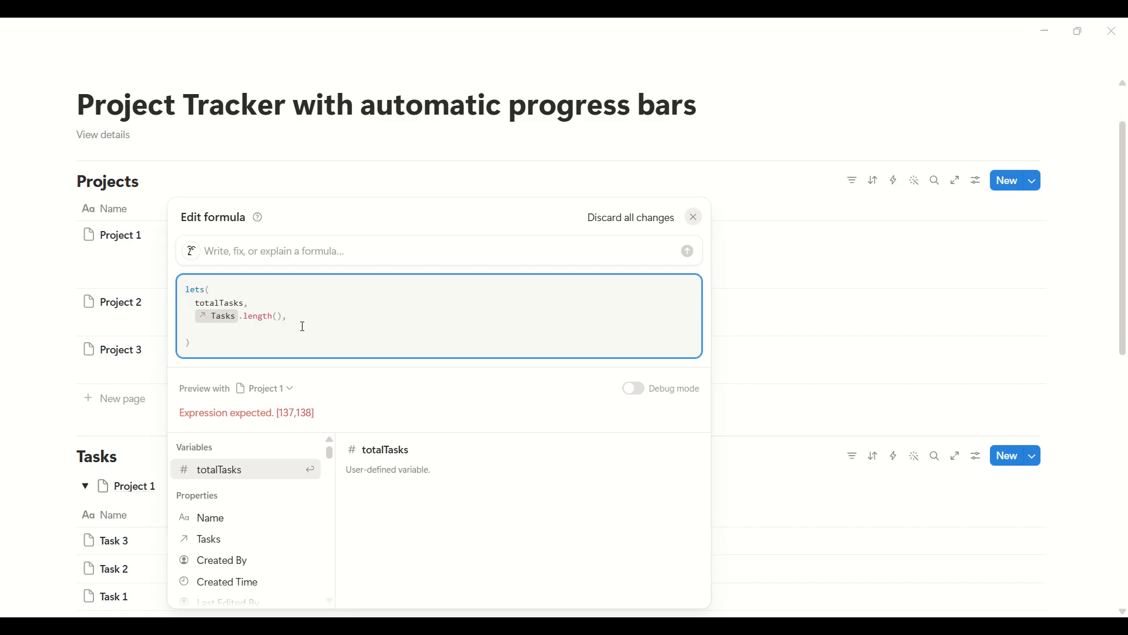
{"action": "type", "text": "completedTask"}
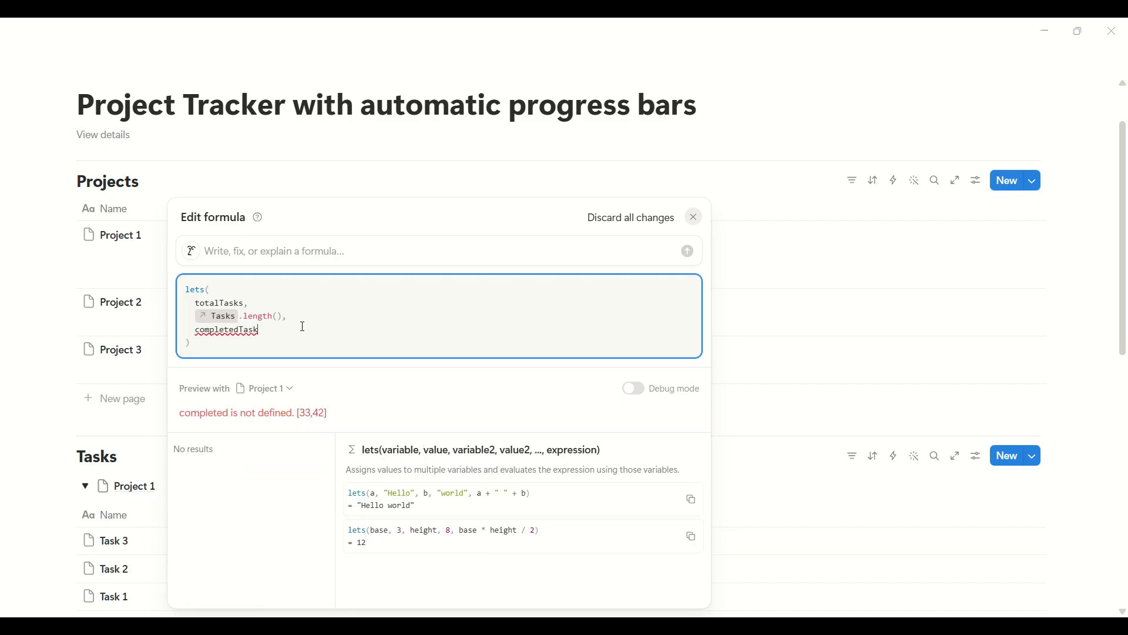
{"action": "type", "text": "s,"}
{"action": "key", "text": "shift+Return"}
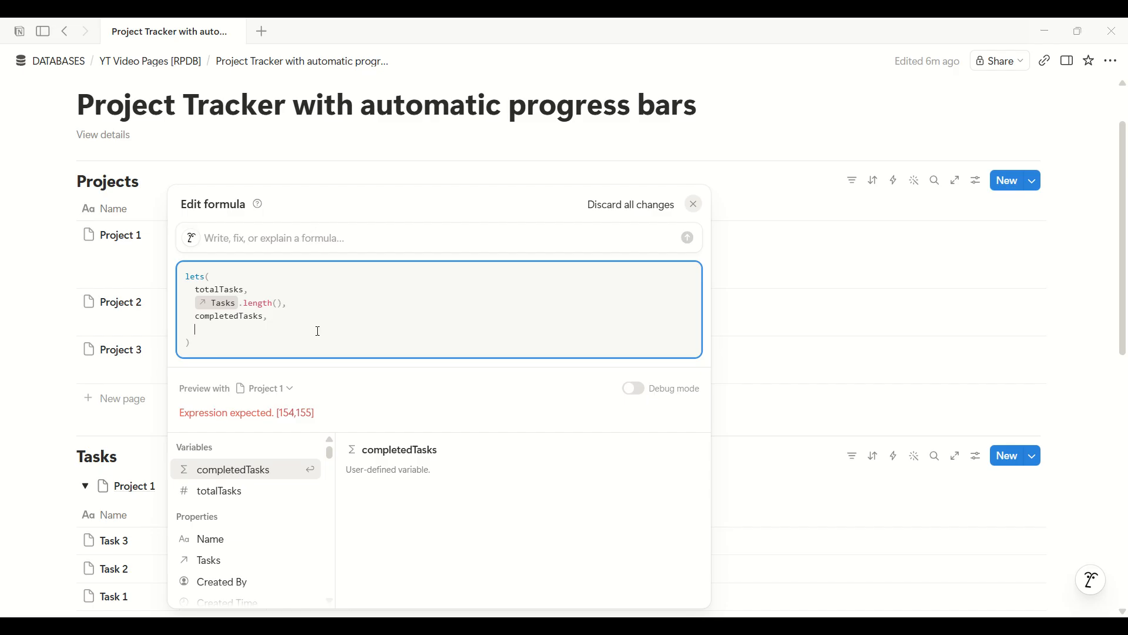
{"action": "type", "text": "tasks"}
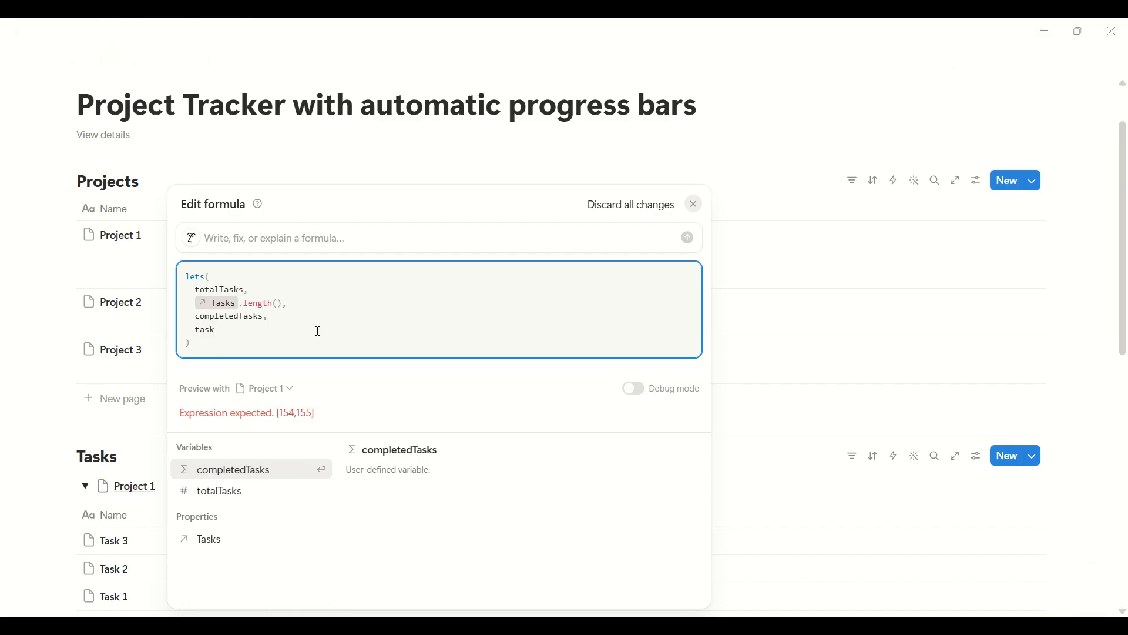
{"action": "key", "text": "Down"}
{"action": "key", "text": "Down"}
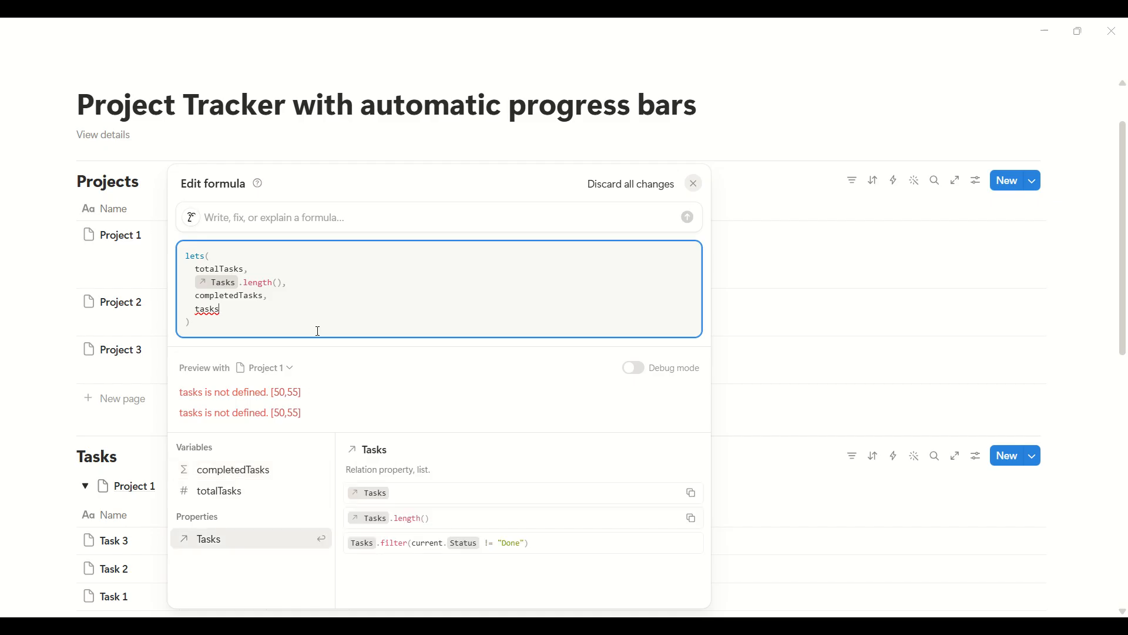
{"action": "key", "text": "Return"}
Extend the completedTasks value with .filter(current.Status == "done") after the Tasks property
{"action": "type", "text": "."}
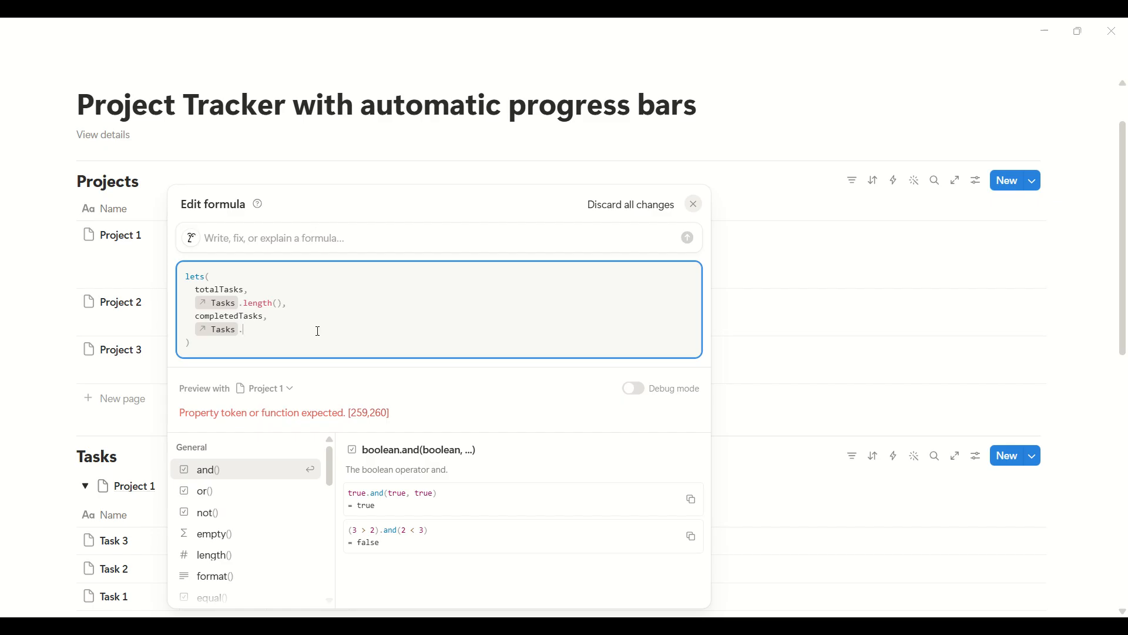
{"action": "type", "text": "filter"}
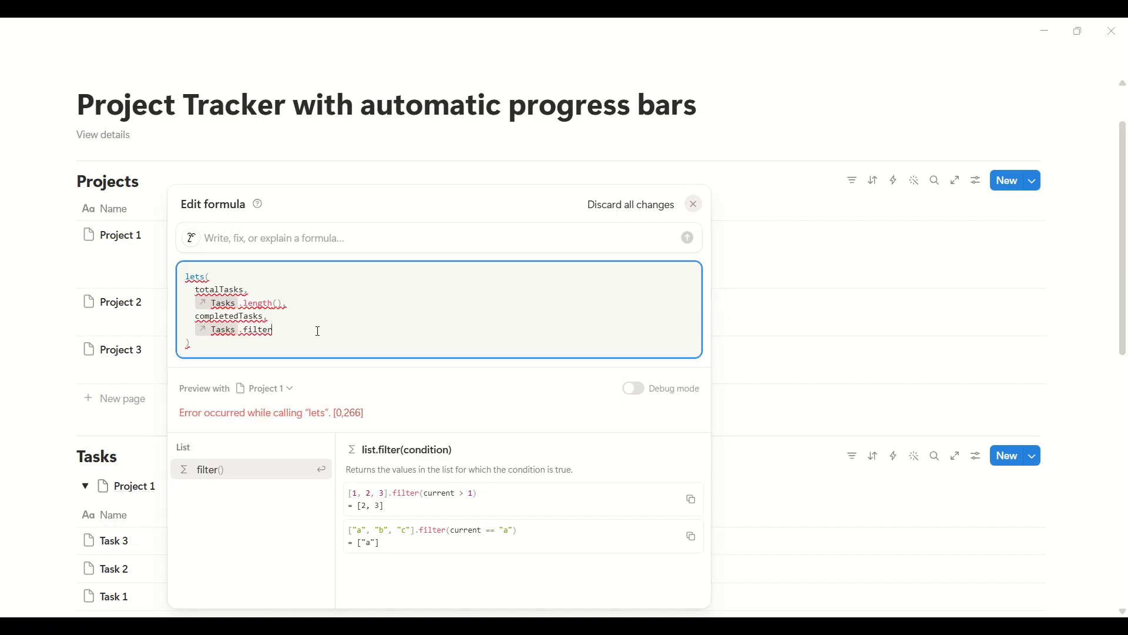
{"action": "type", "text": "("}
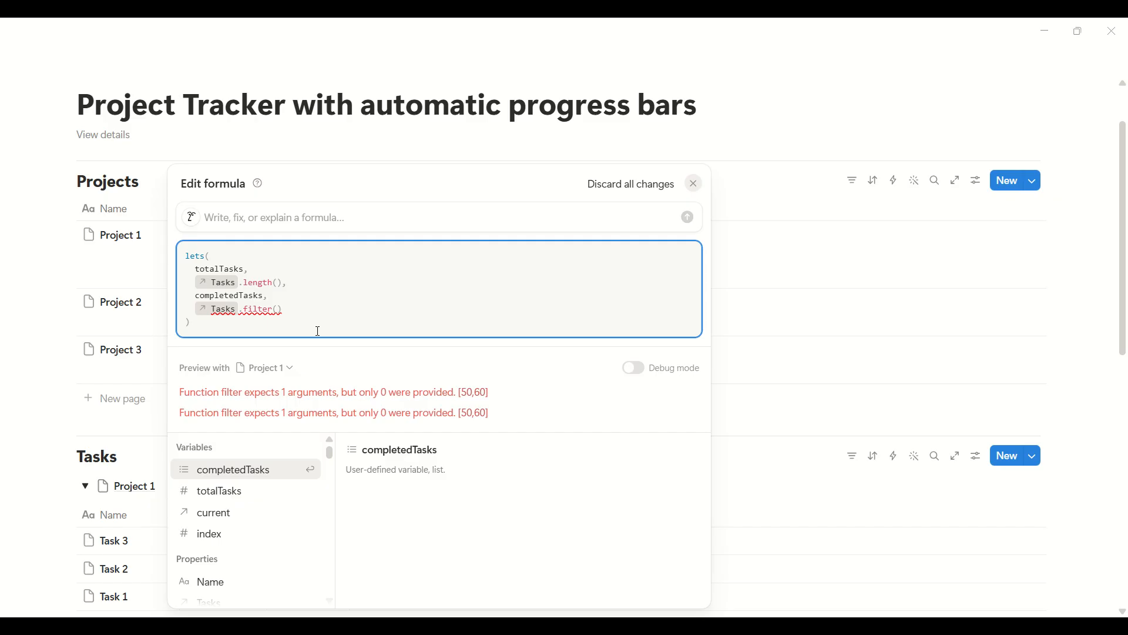
{"action": "type", "text": "current"}
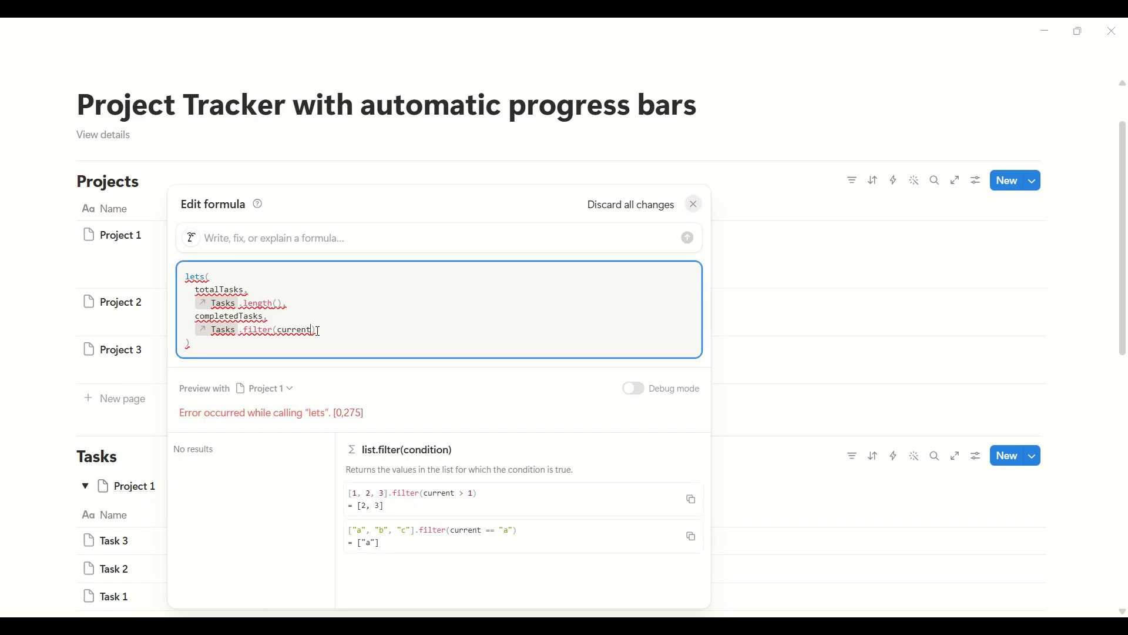
{"action": "type", "text": ".stat"}
{"action": "type", "text": "sa"}
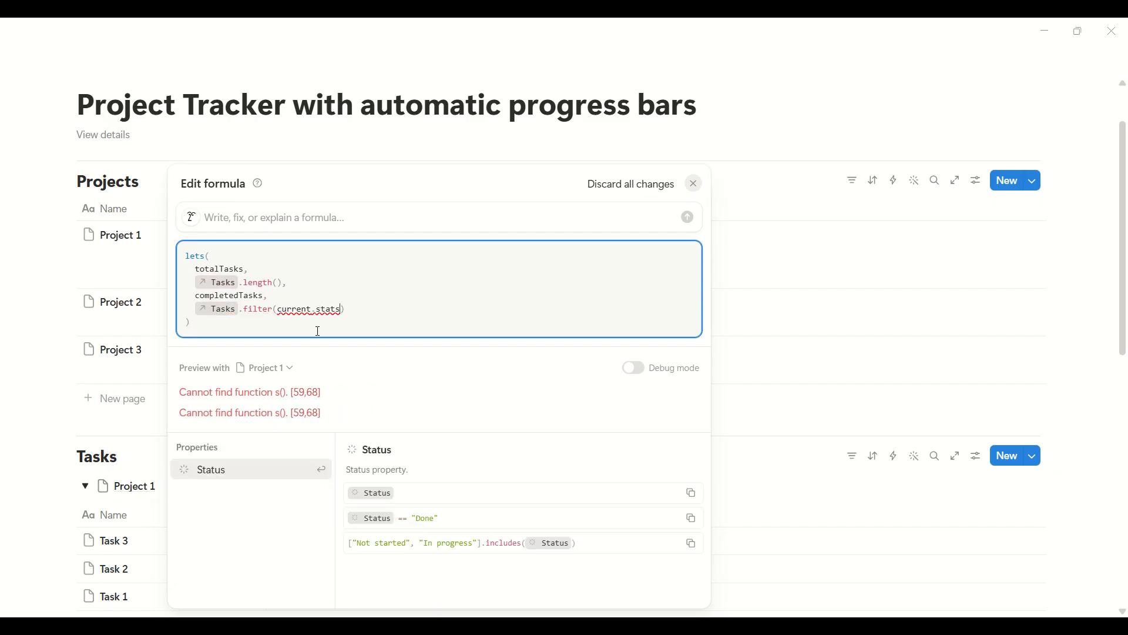
{"action": "key", "text": "Return"}
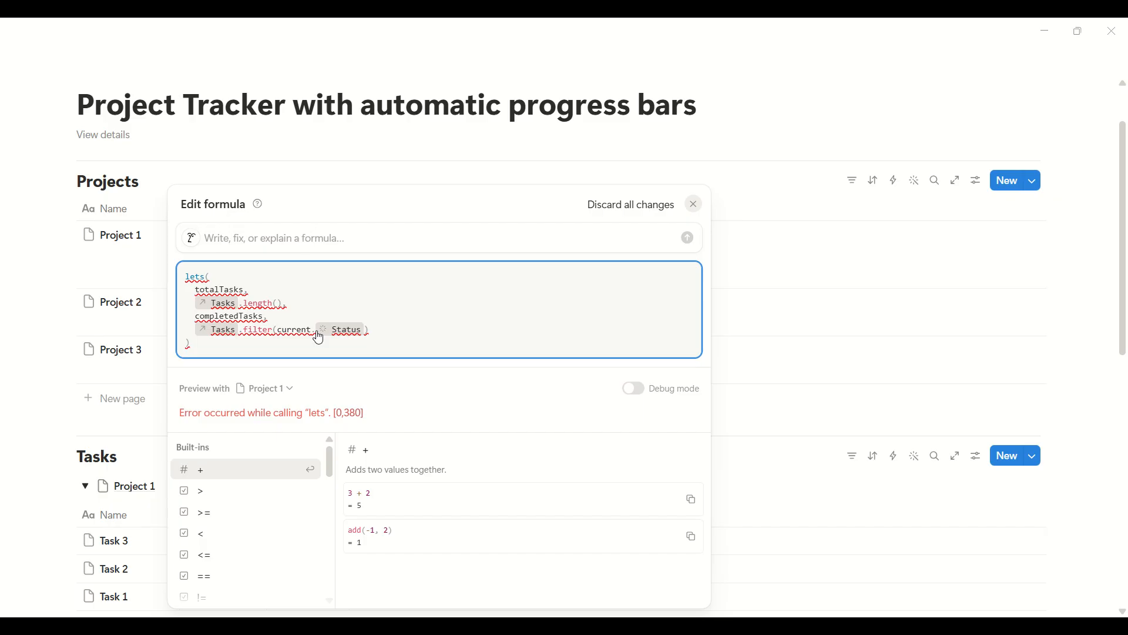
{"action": "type", "text": "."}
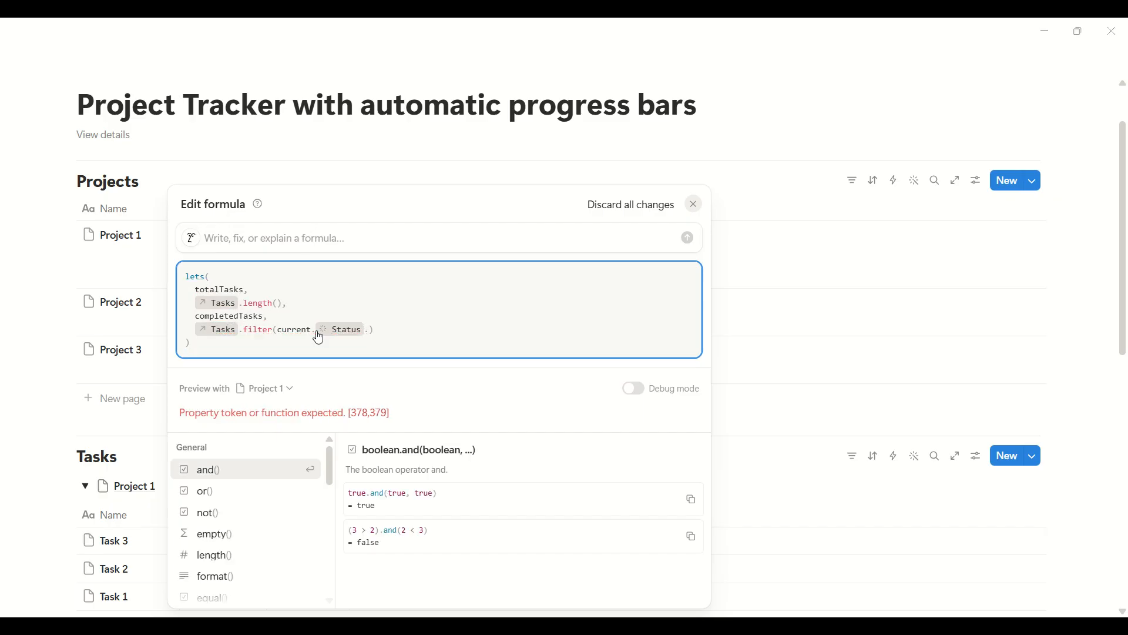
{"action": "key", "text": "BackSpace"}
{"action": "type", "text": "== "}
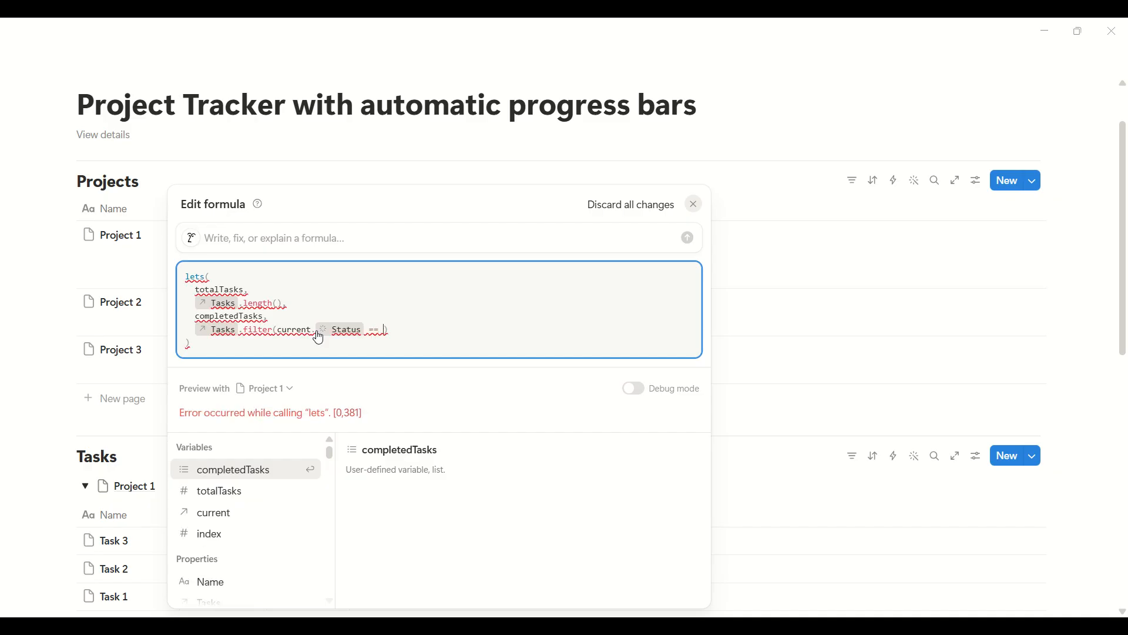
{"action": "type", "text": "\""}
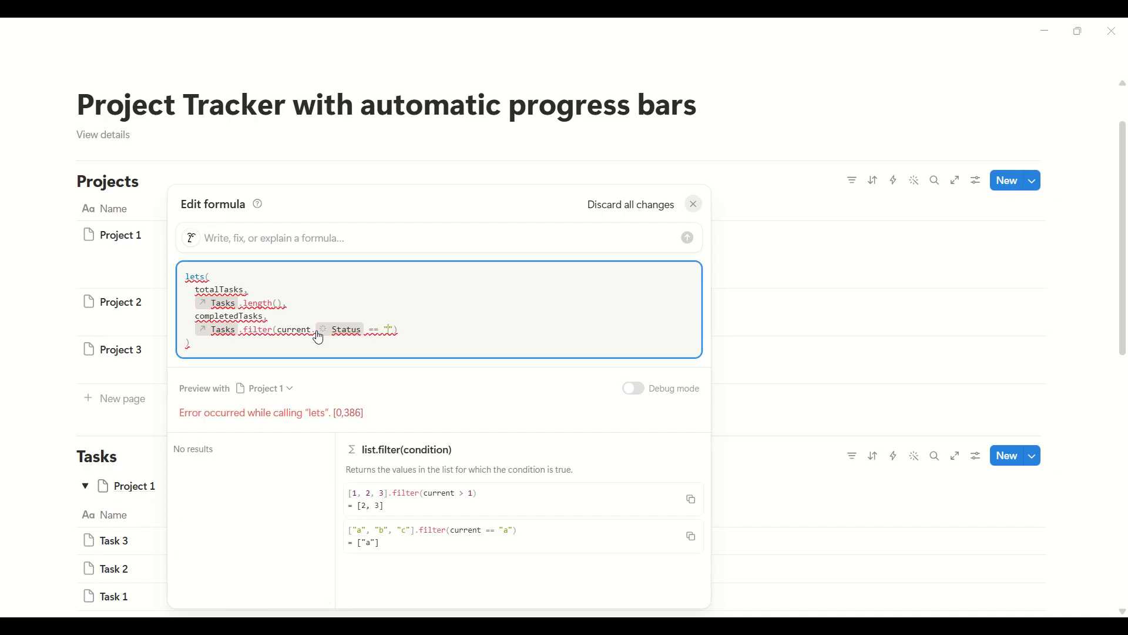
{"action": "type", "text": "done\""}
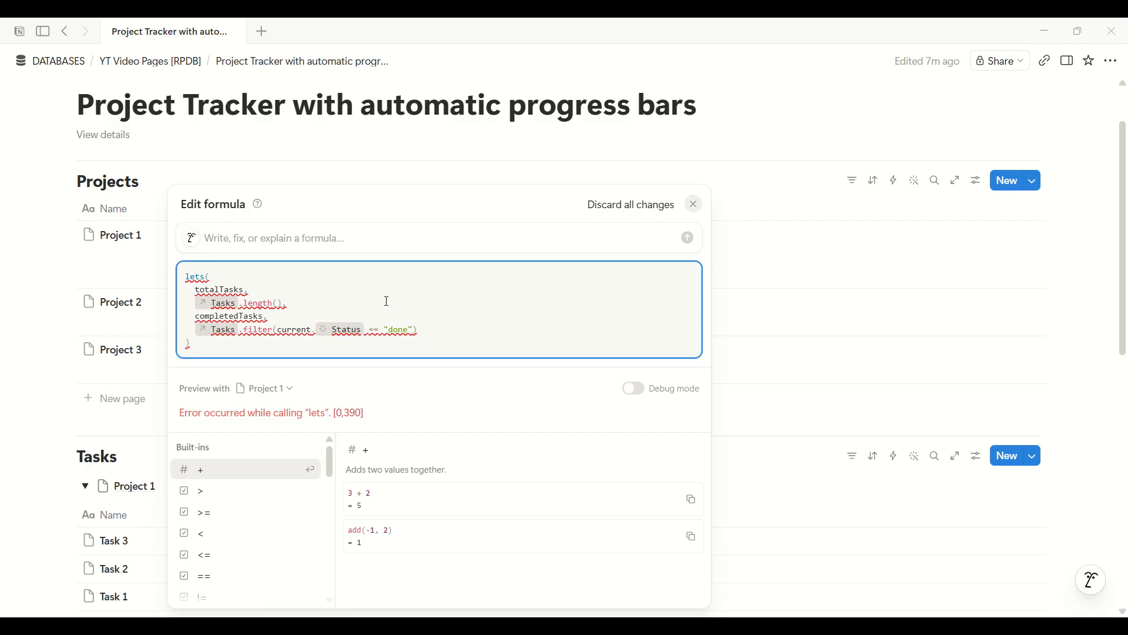
Insert .lower() after Status in the completedTasks filter, and append .length() with a closing comma to that value
{"action": "type", "text": ".lower()"}
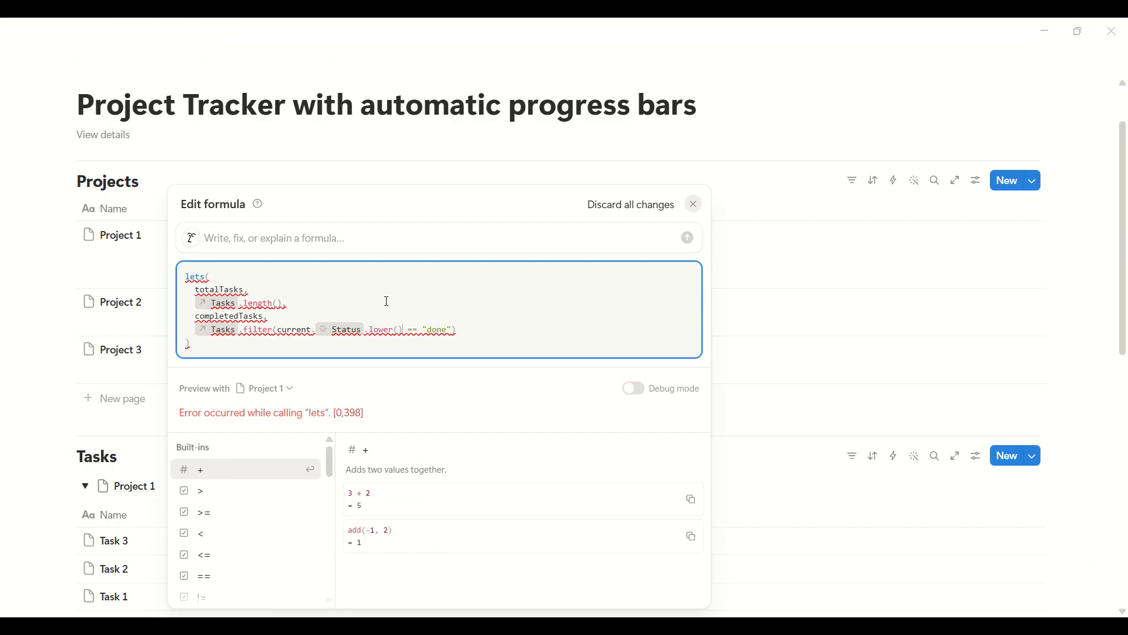
{"action": "left_click", "coordinate": [473, 330]}
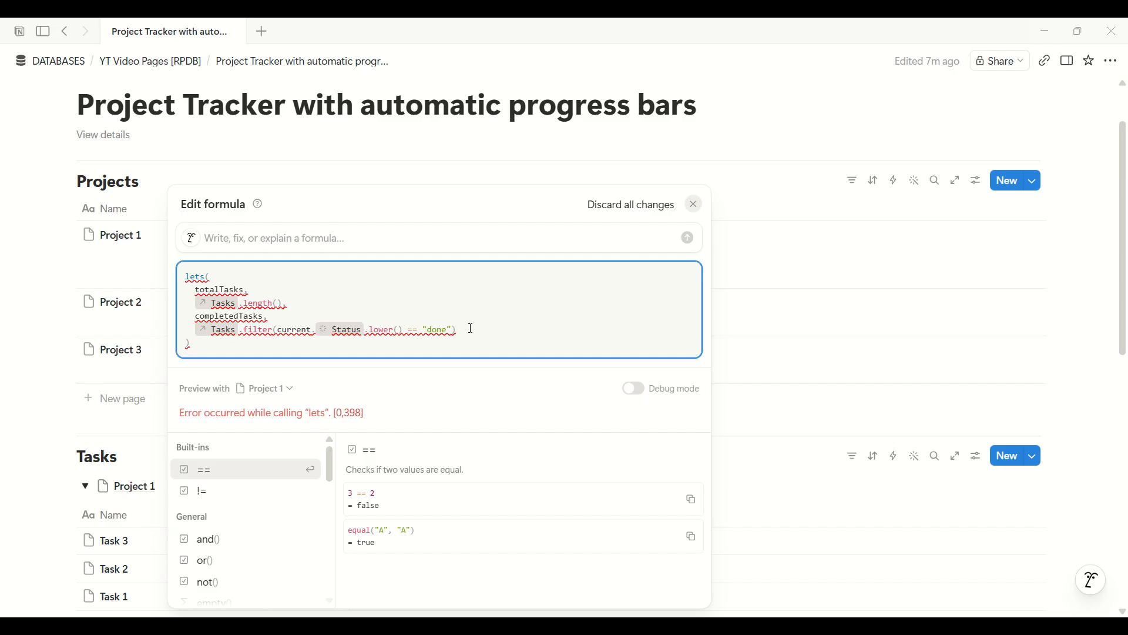
{"action": "type", "text": ".len"}
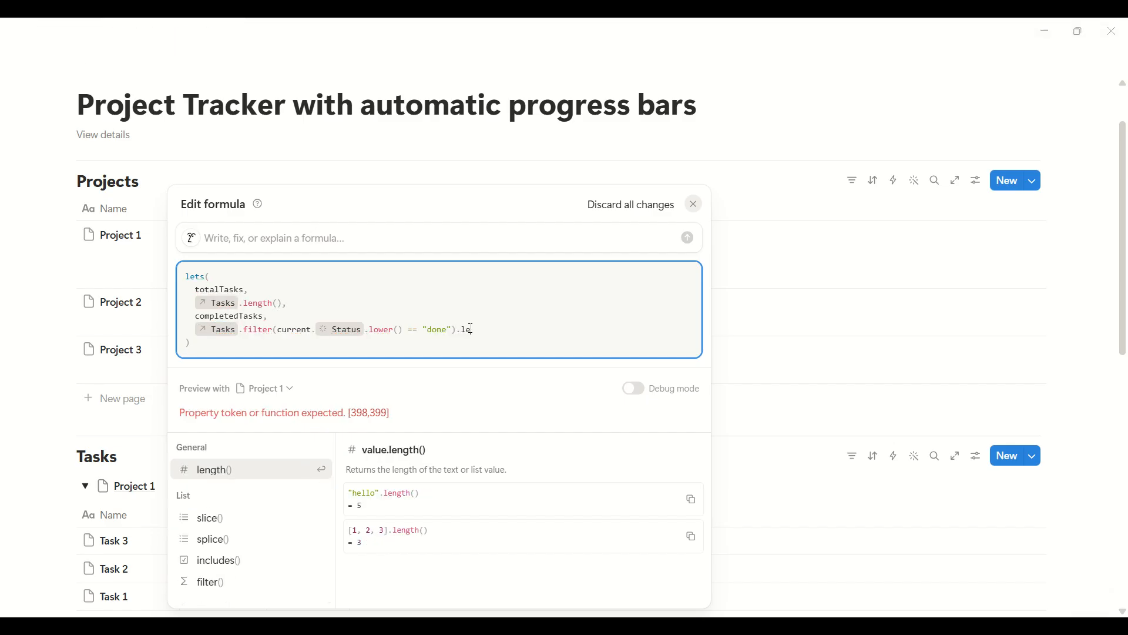
{"action": "type", "text": "gth()"}
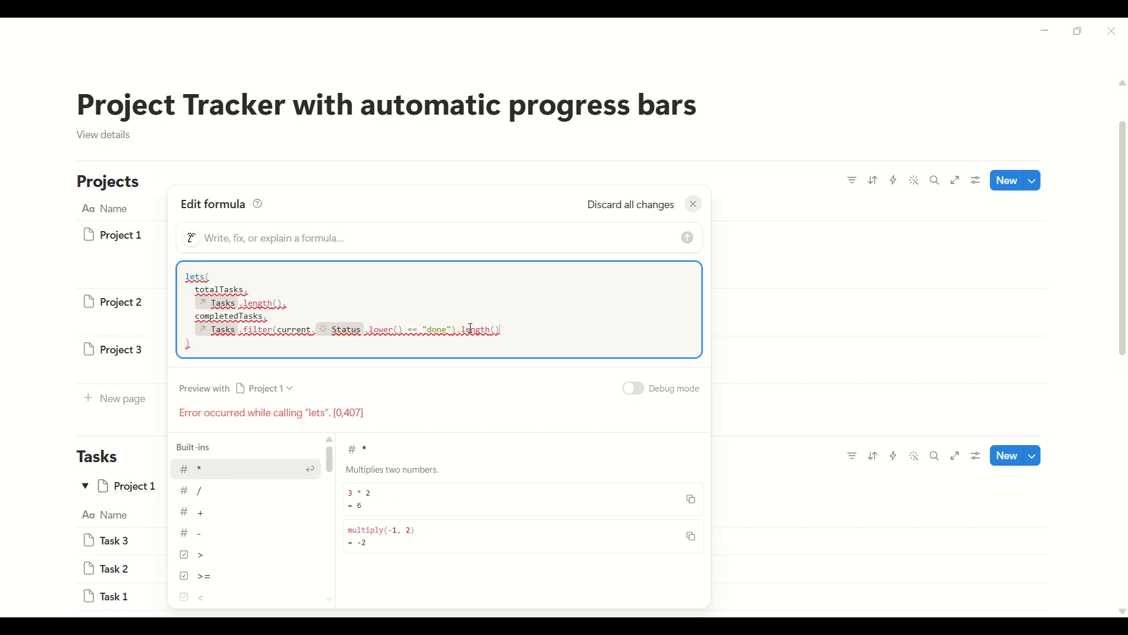
{"action": "type", "text": ","}
{"action": "key", "text": "Return"}
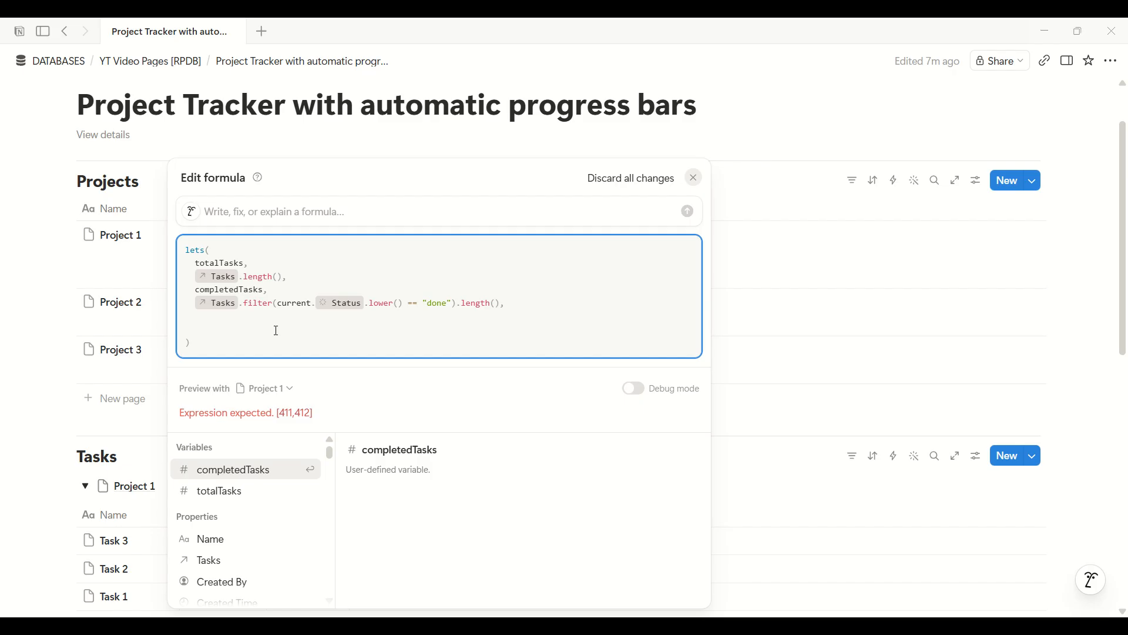
Add completedTasks / totalTasks as the final expression of the lets() formula, separated by a blank line
{"action": "type", "text": "c"}
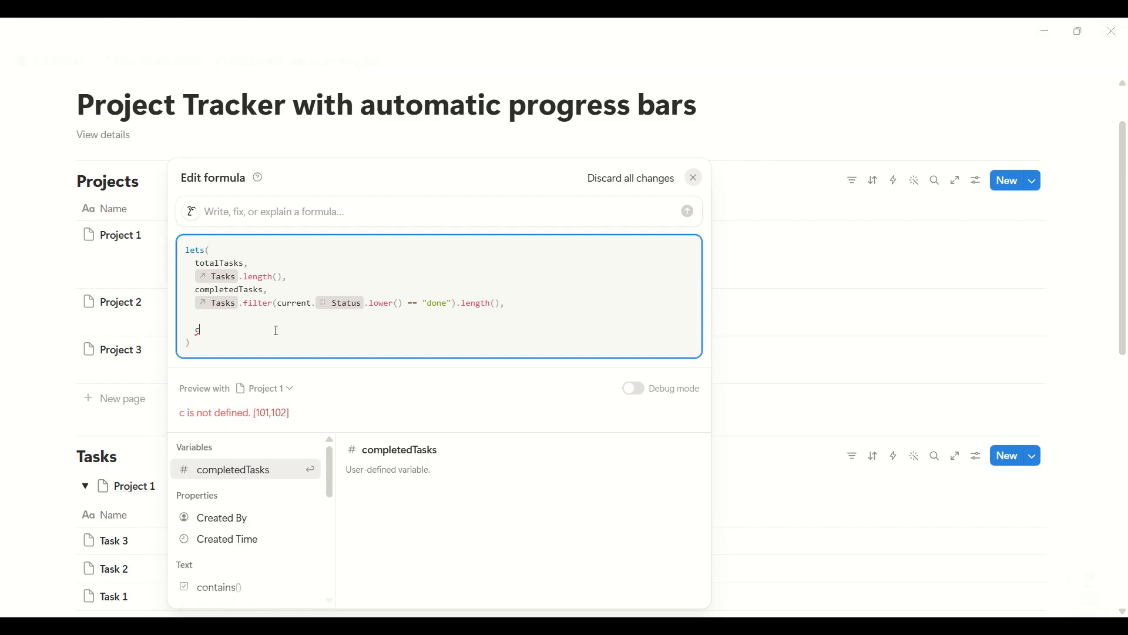
{"action": "type", "text": "ompl"}
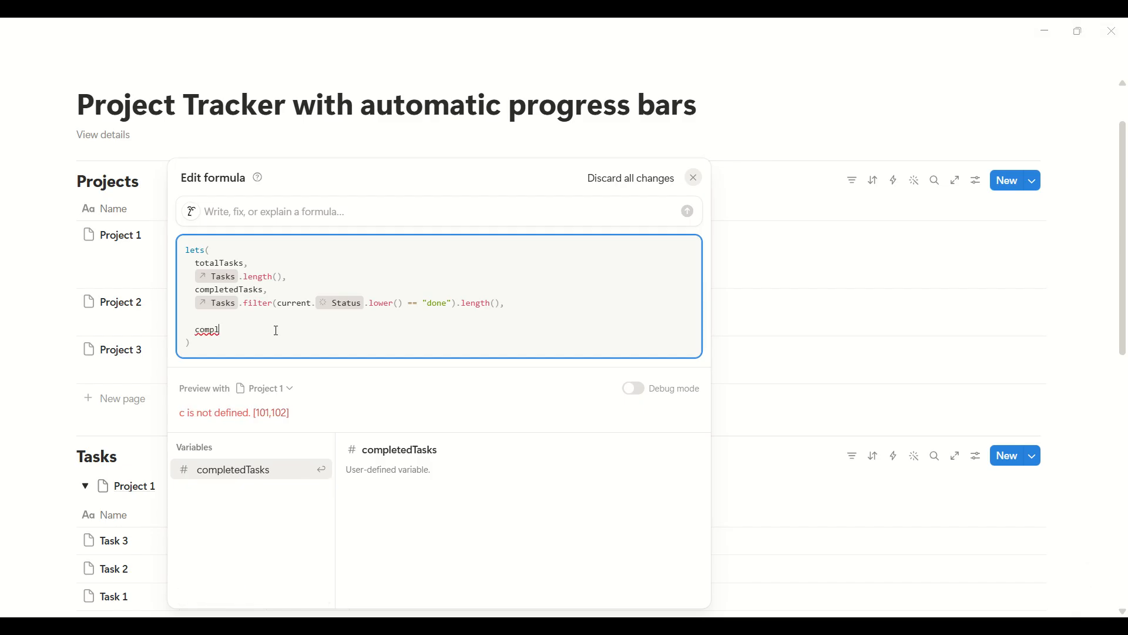
{"action": "type", "text": "eted"}
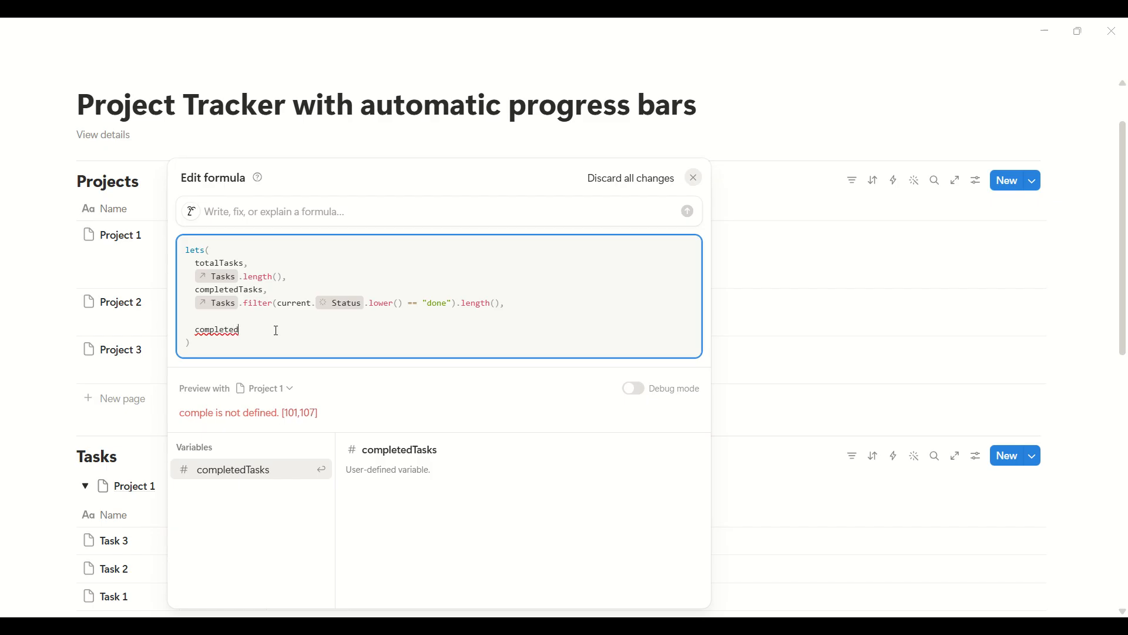
{"action": "key", "text": "Return"}
{"action": "type", "text": "/total"}
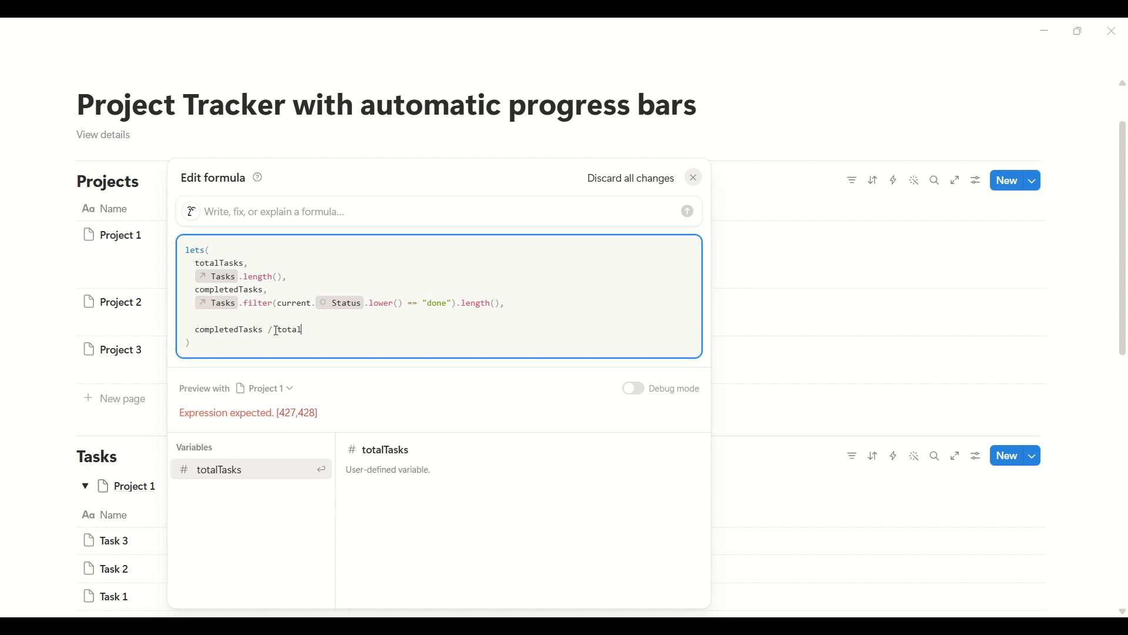
{"action": "key", "text": "Return"}
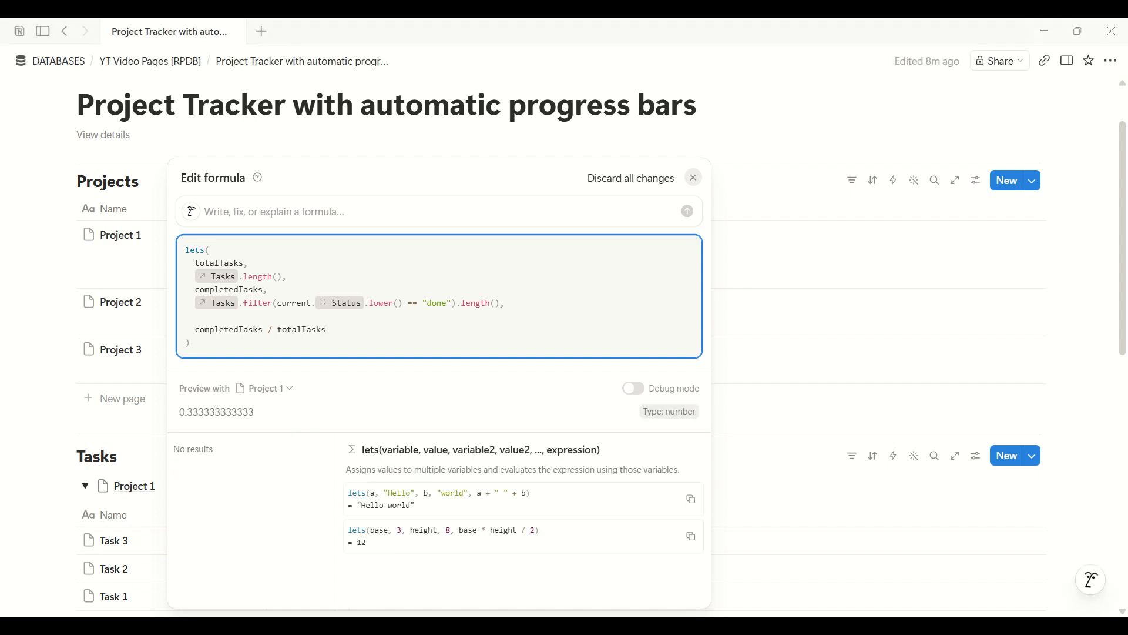
Wrap the completedTasks / totalTasks expression in a round() function
{"action": "left_click_drag", "start_coordinate": [197, 330], "coordinate": [351, 332]}
{"action": "key", "text": "ctrl+c"}
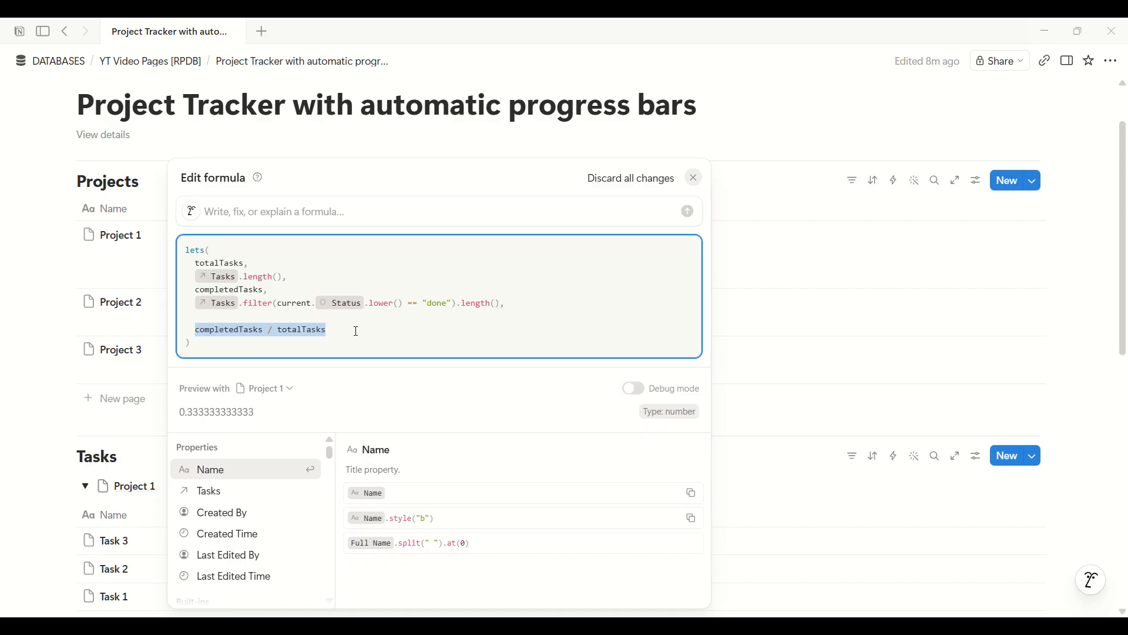
{"action": "key", "text": "BackSpace"}
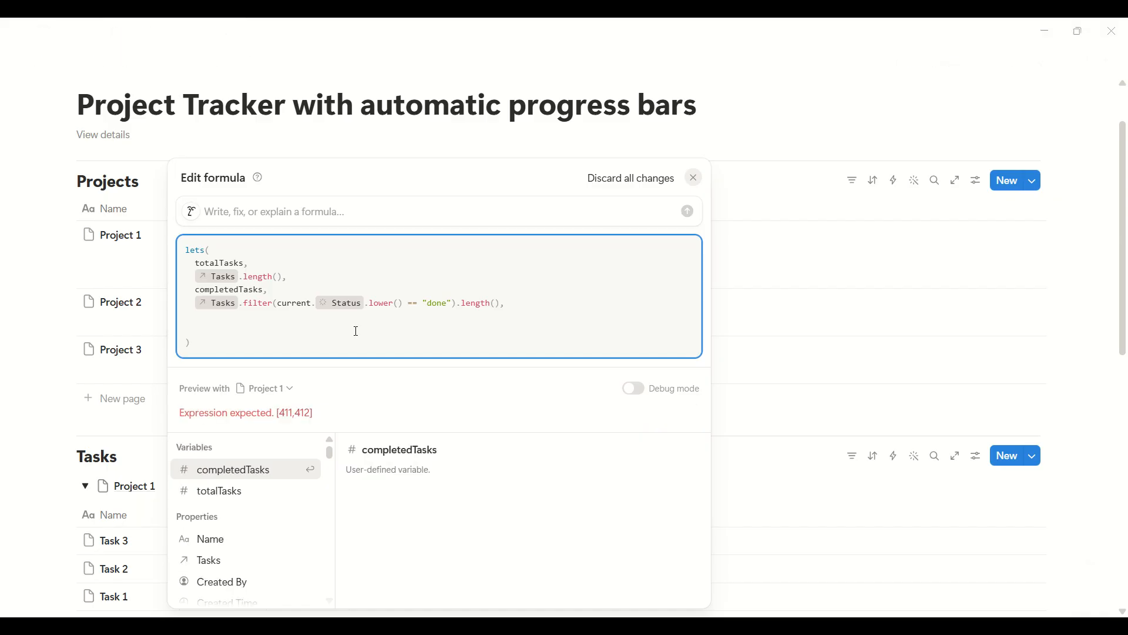
{"action": "type", "text": "round("}
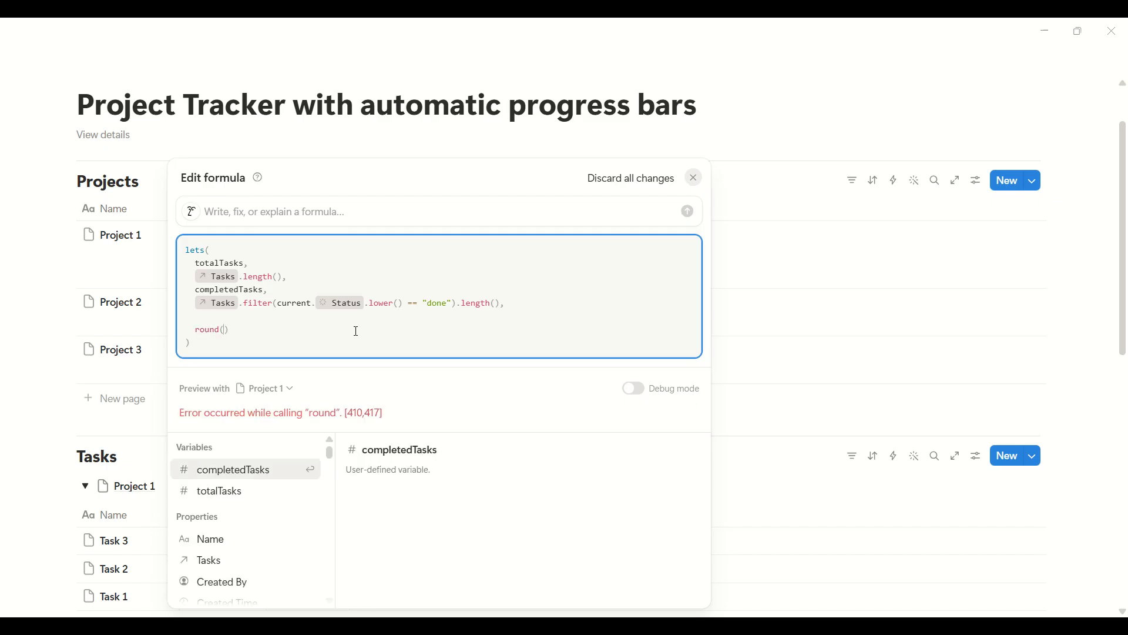
{"action": "key", "text": "ctrl+v"}
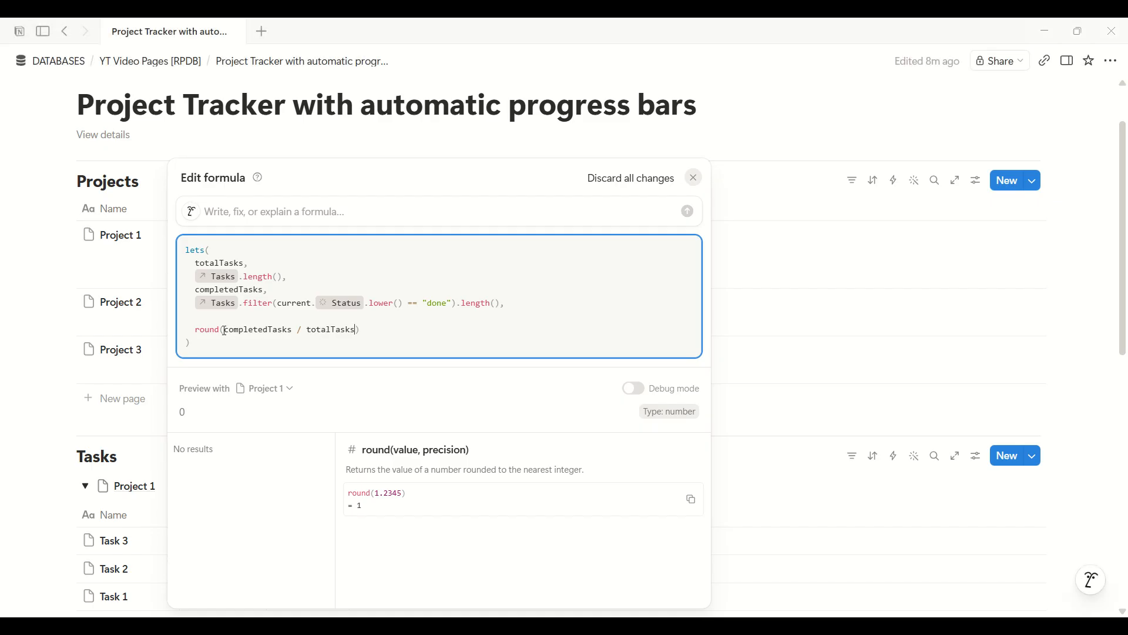
Rework the final expression into round((completedTasks / totalTasks)*100)/100 and close the formula editor, keeping the changes
{"action": "left_click_drag", "start_coordinate": [226, 330], "coordinate": [360, 331]}
{"action": "key", "text": "ctrl+c"}
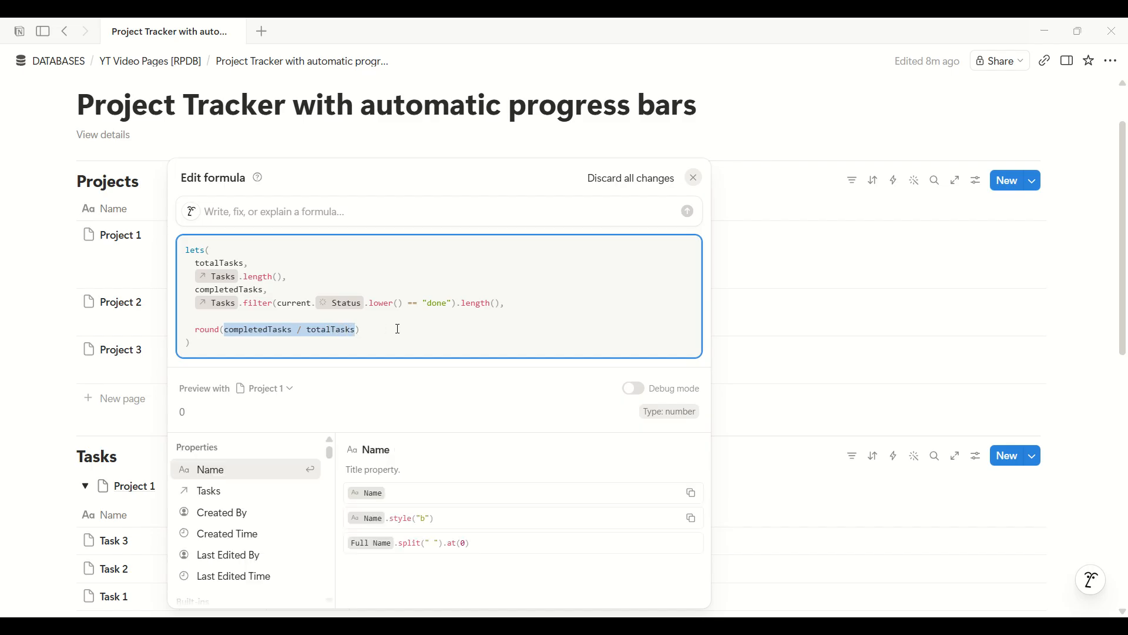
{"action": "key", "text": "BackSpace"}
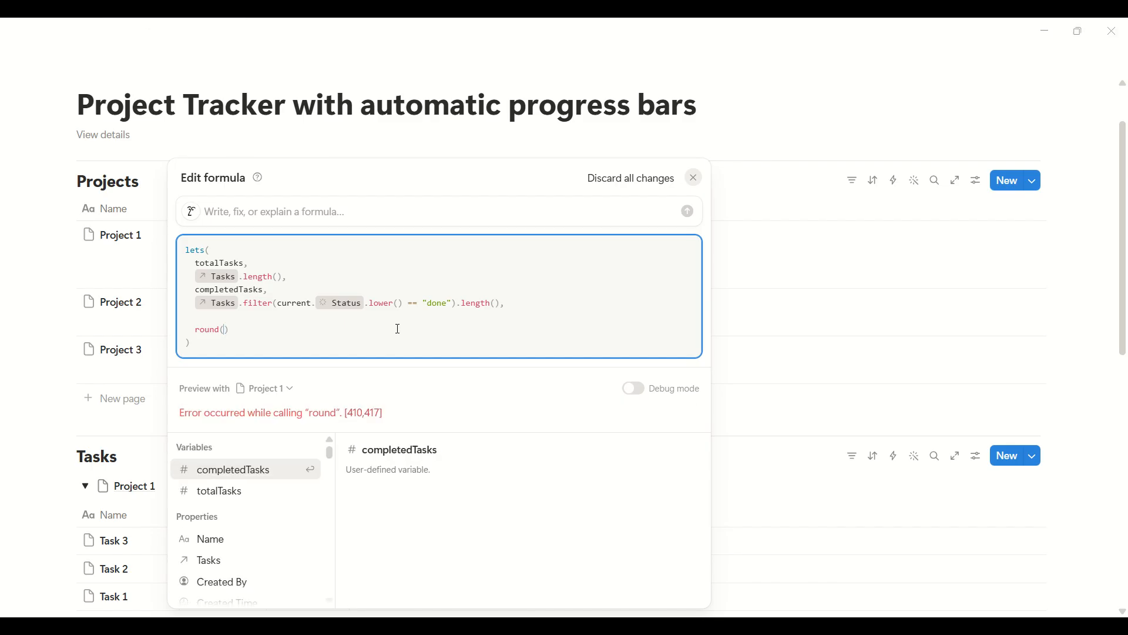
{"action": "type", "text": "("}
{"action": "key", "text": "ctrl+v"}
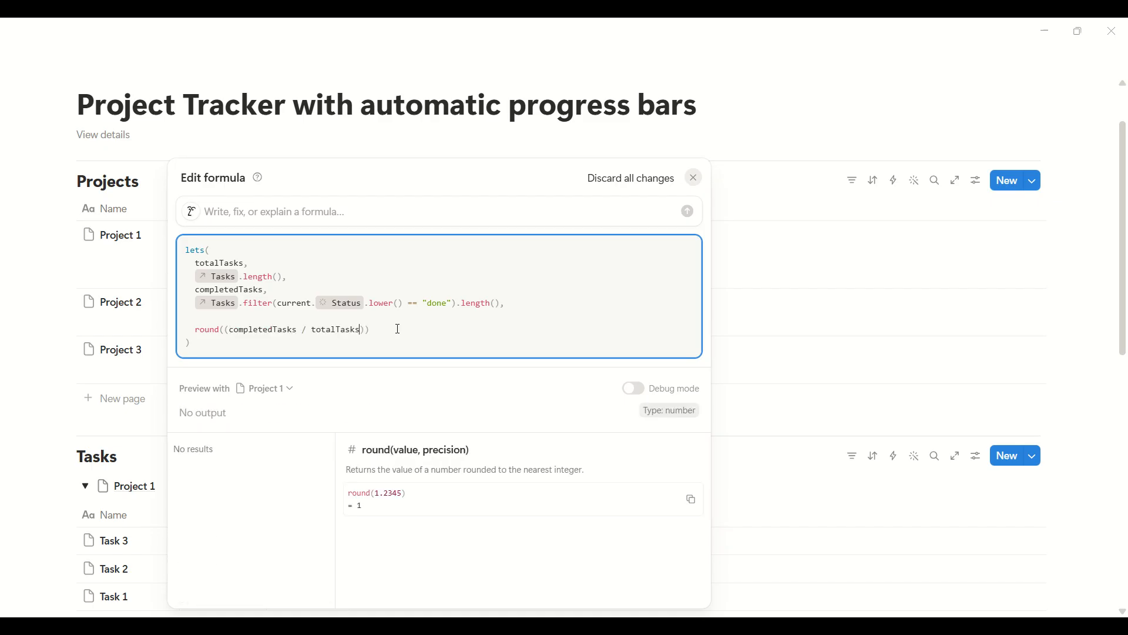
{"action": "type", "text": ")*"}
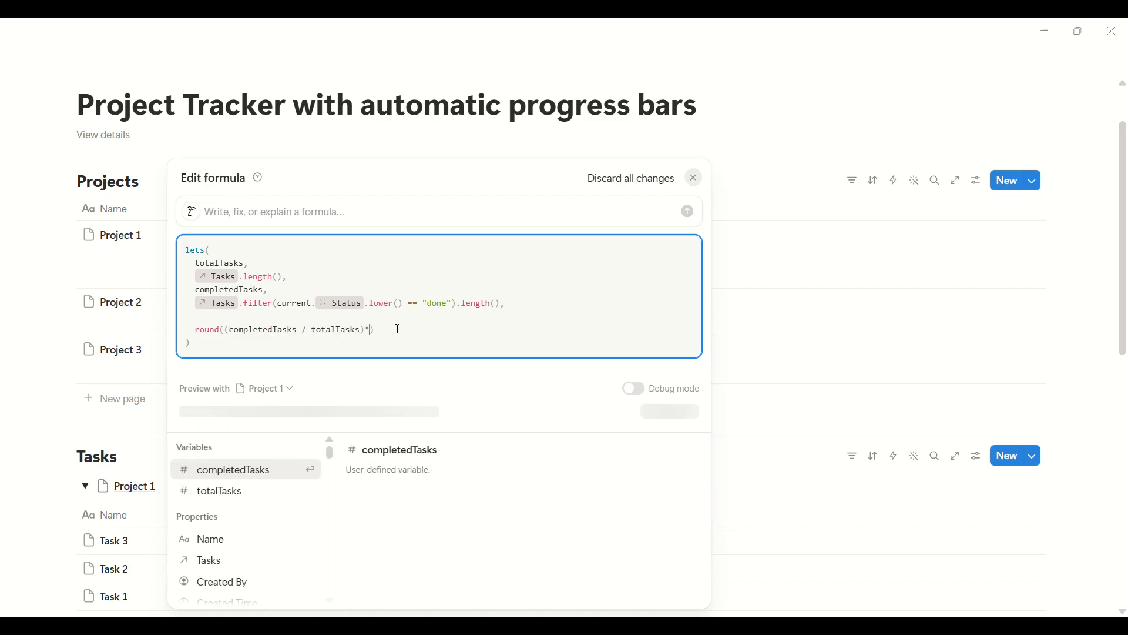
{"action": "type", "text": "100"}
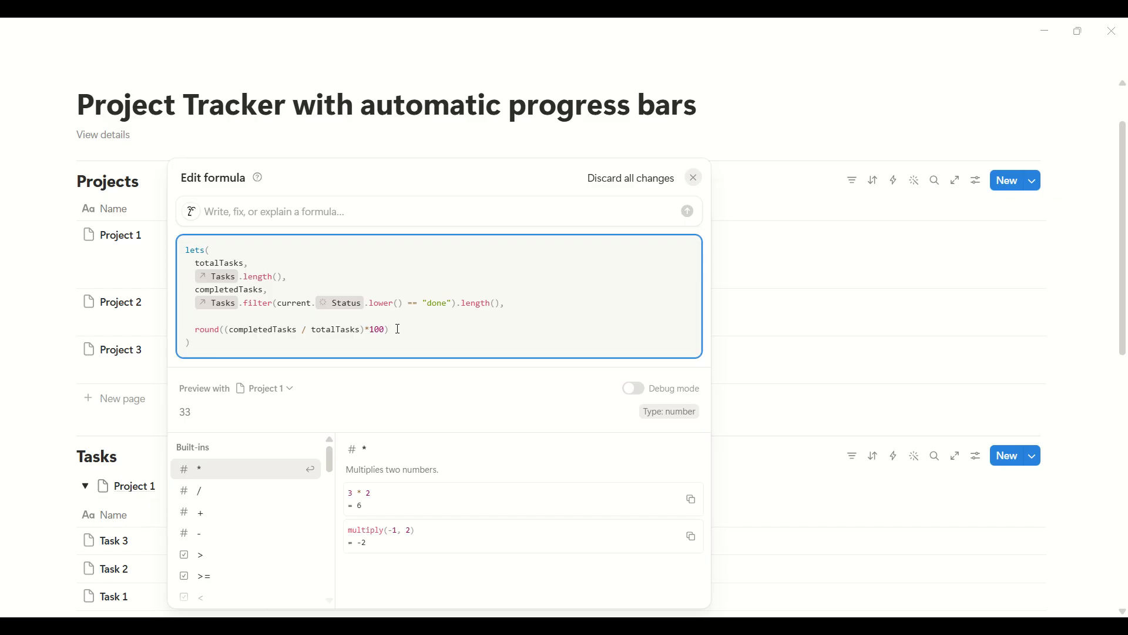
{"action": "type", "text": ")/100"}
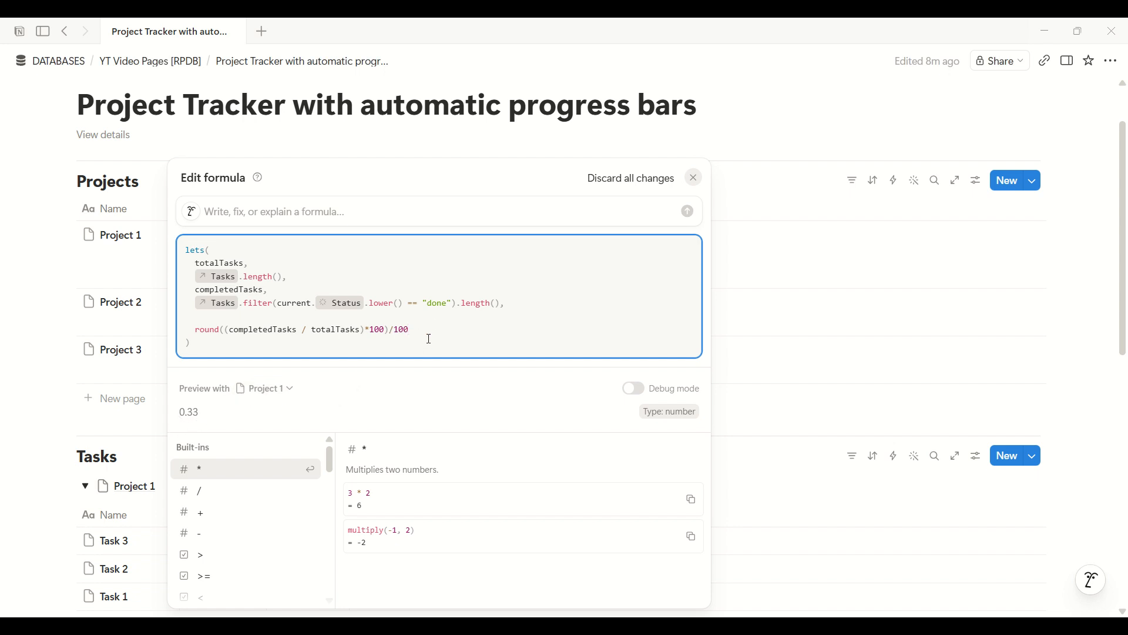
{"action": "key", "text": "Escape"}
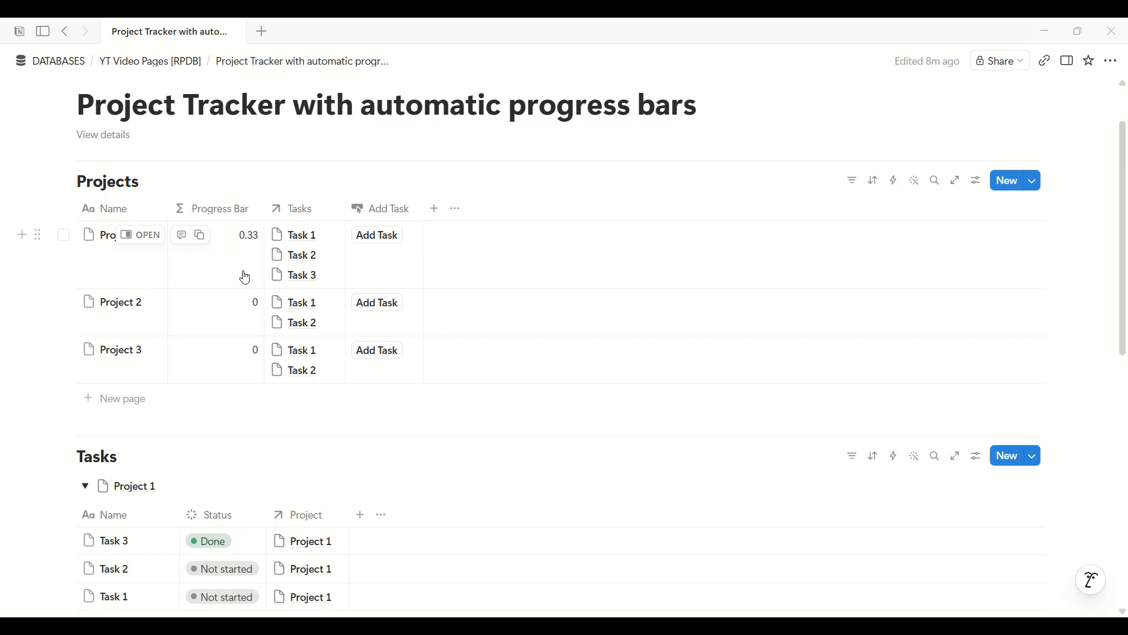
Set the number format of the Progress Bar property in the Projects table to Percent
{"action": "left_click", "coordinate": [210, 221]}
{"action": "mouse_move", "coordinate": [197, 267]}
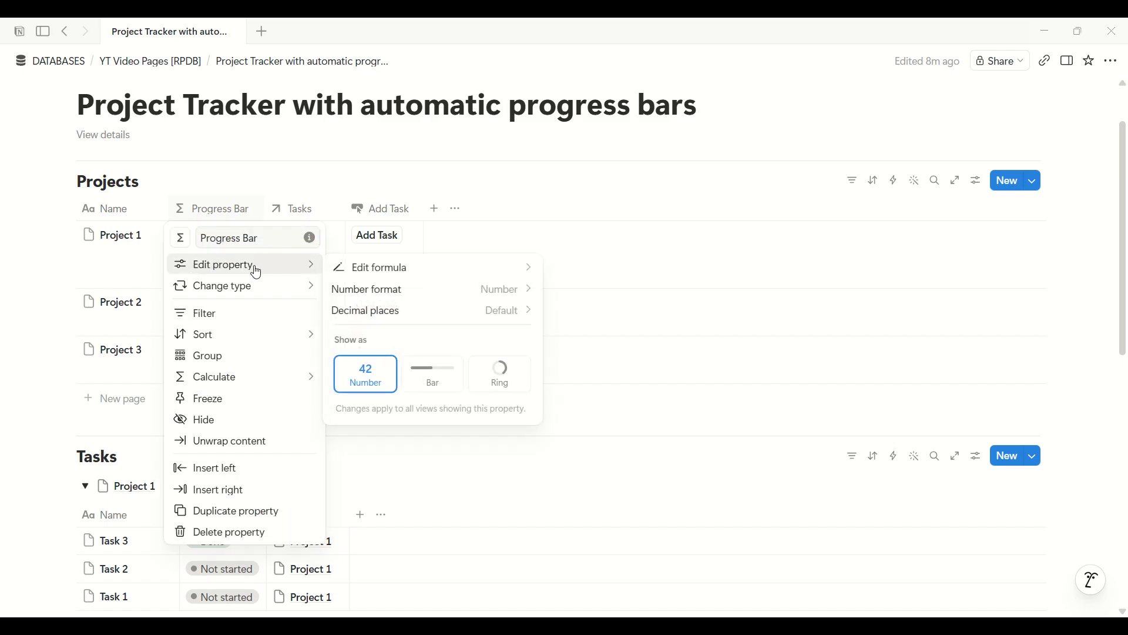
{"action": "left_click", "coordinate": [442, 292]}
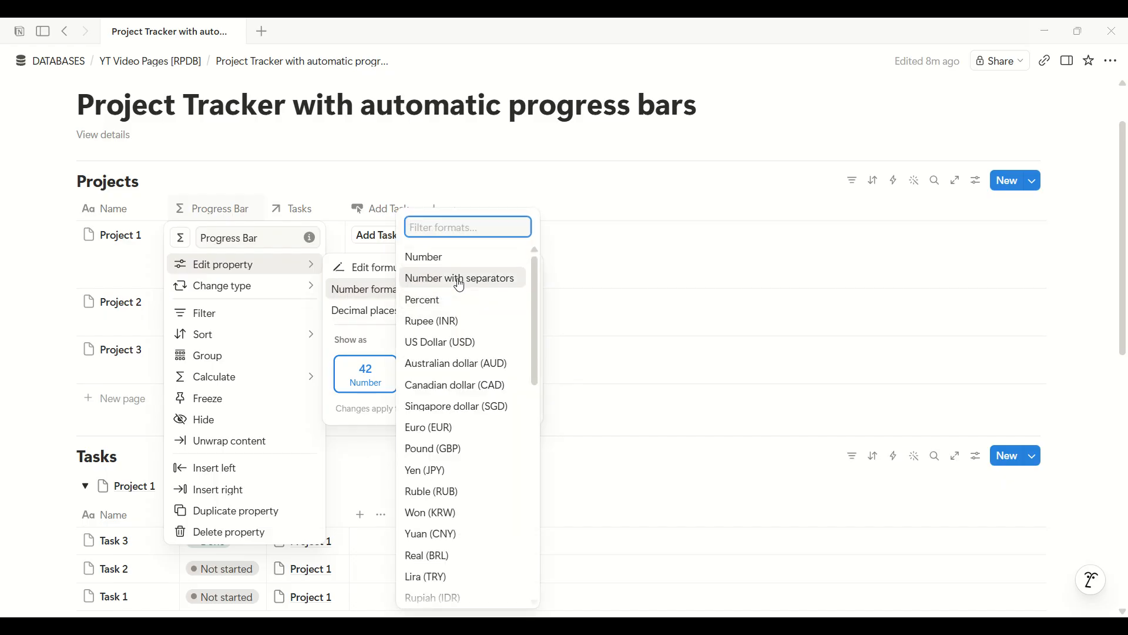
{"action": "left_click", "coordinate": [471, 301]}
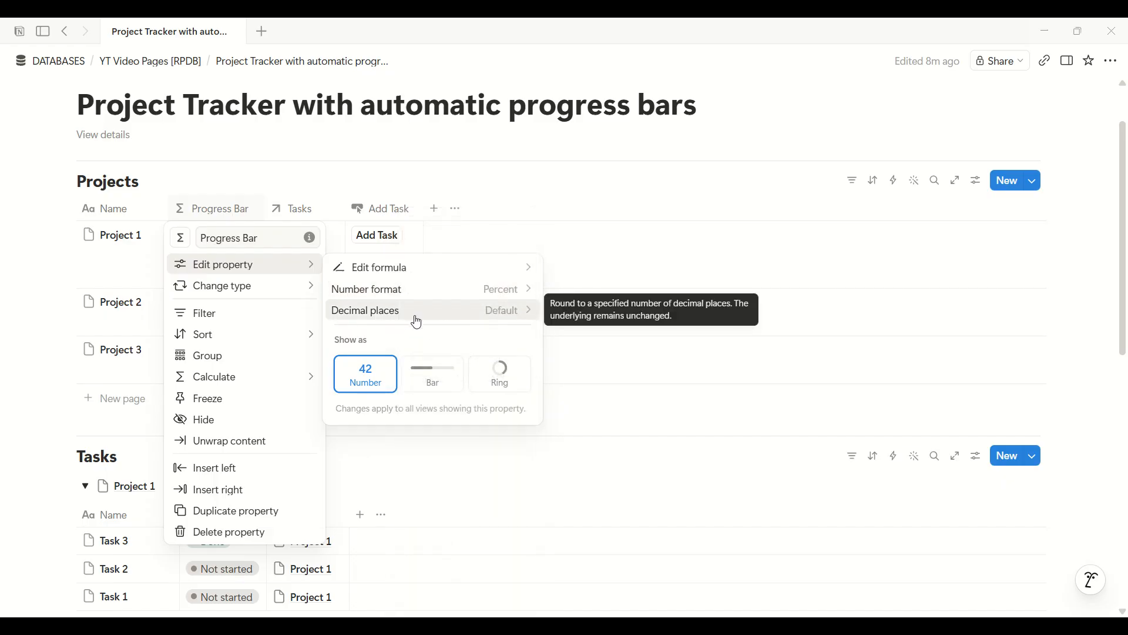
{"action": "left_click", "coordinate": [561, 252]}
{"action": "left_click", "coordinate": [424, 264]}
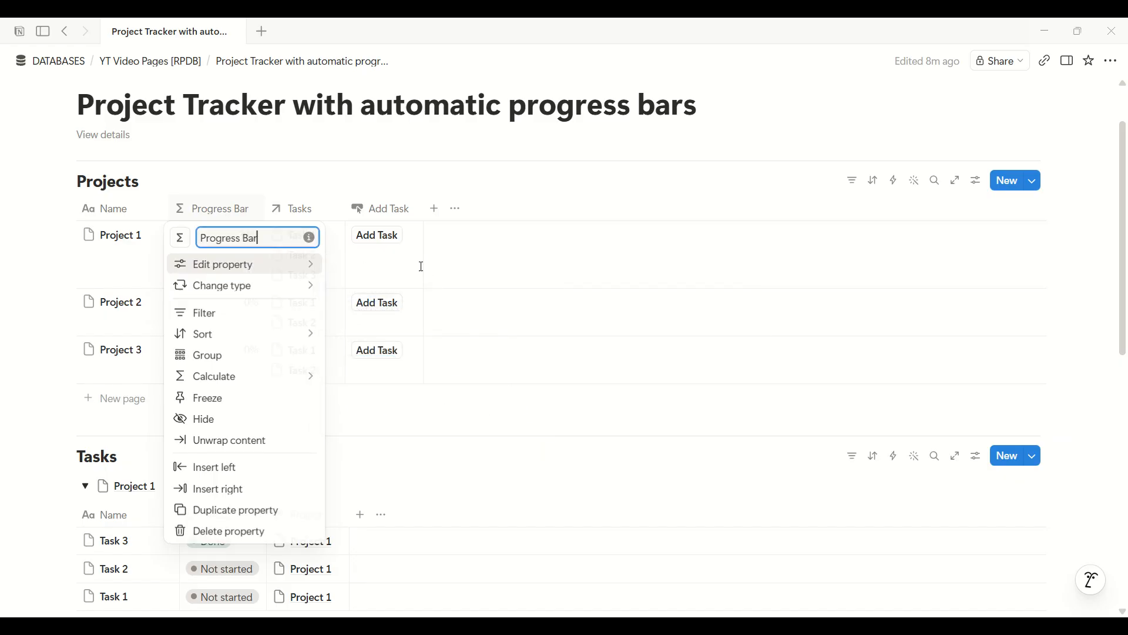
Show the Progress Bar property as a Bar and slightly widen its column in the Projects table
{"action": "left_click", "coordinate": [217, 210]}
{"action": "left_click", "coordinate": [231, 269]}
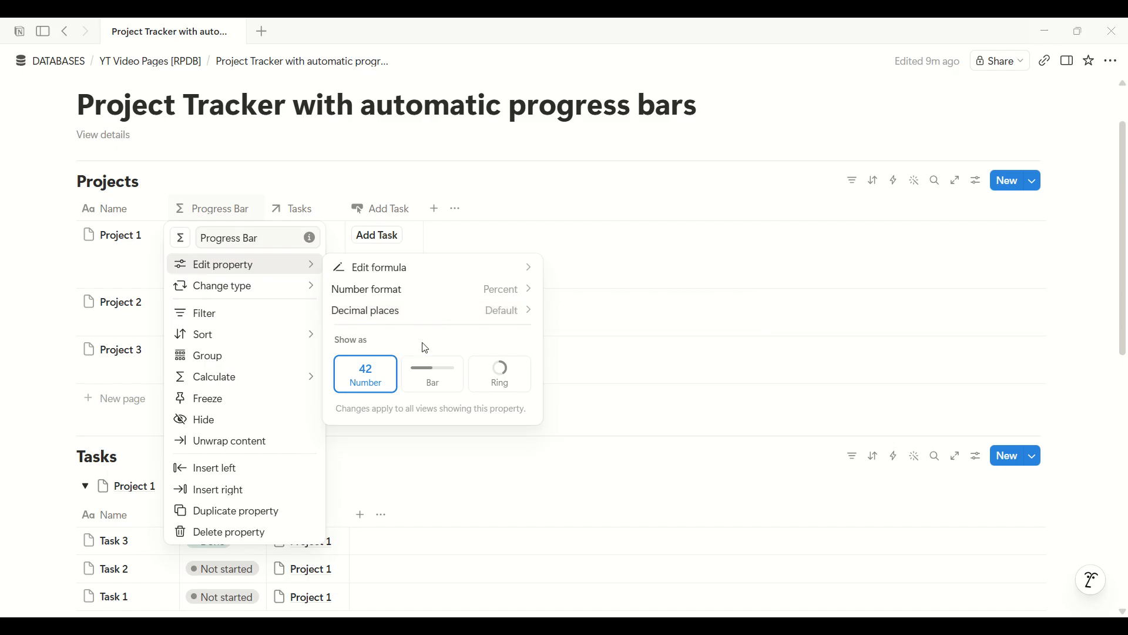
{"action": "left_click", "coordinate": [451, 388]}
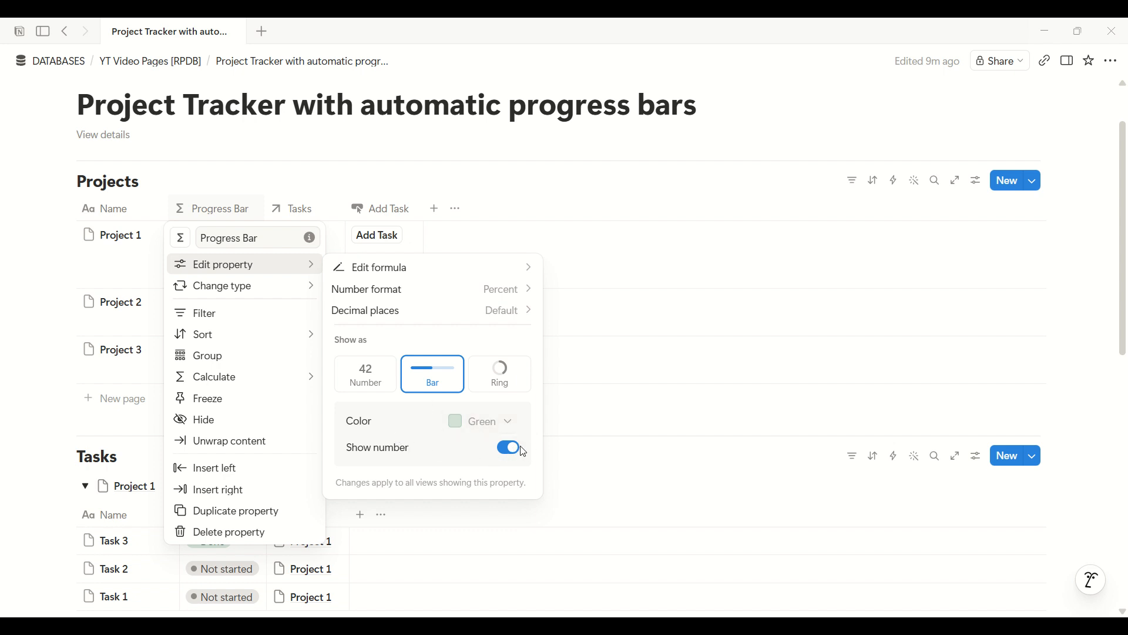
{"action": "left_click", "coordinate": [556, 264]}
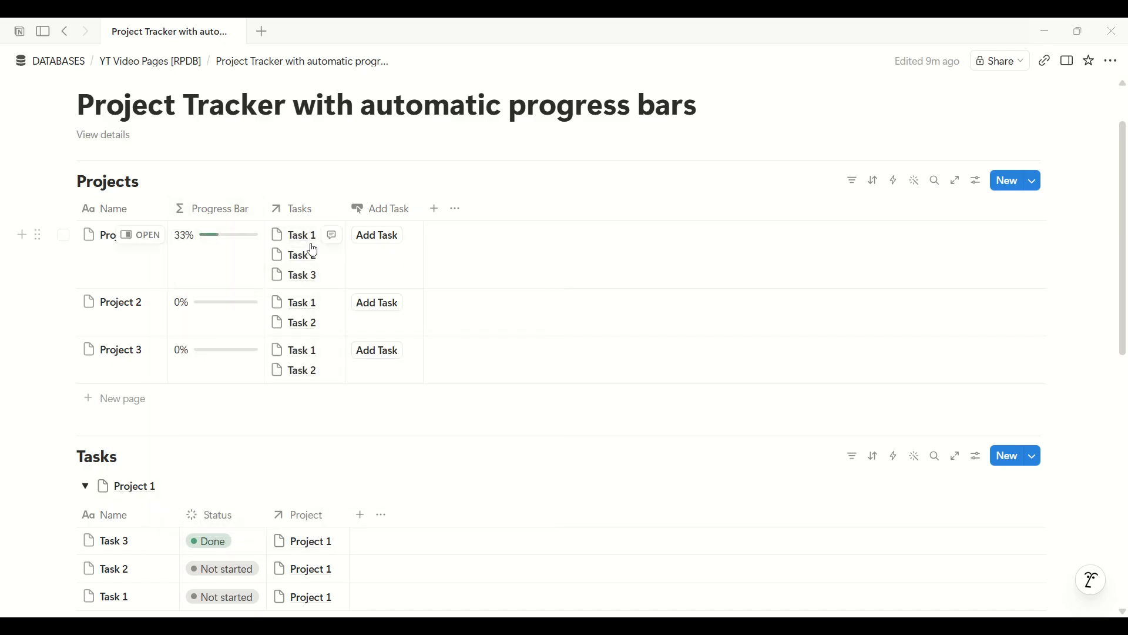
{"action": "left_click_drag", "start_coordinate": [264, 217], "coordinate": [270, 219]}
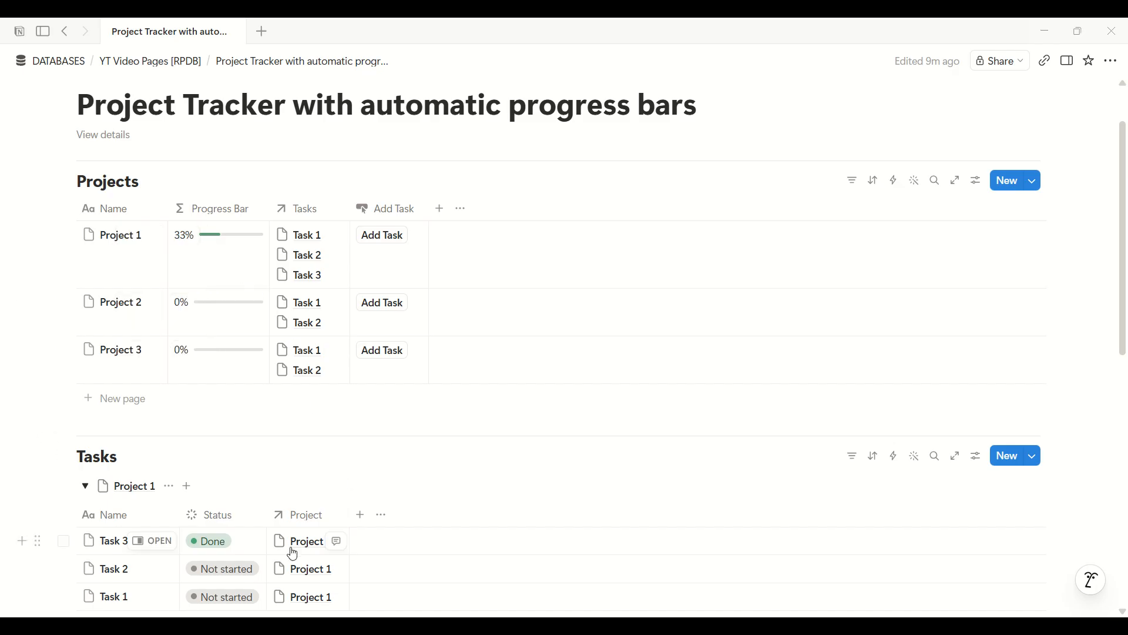
Set the status of Task 2 under Project 1 to Done, check Project 1's progress bar, and clear the selection
{"action": "scroll", "coordinate": [256, 557], "scroll_direction": "down", "scroll_amount": 2}
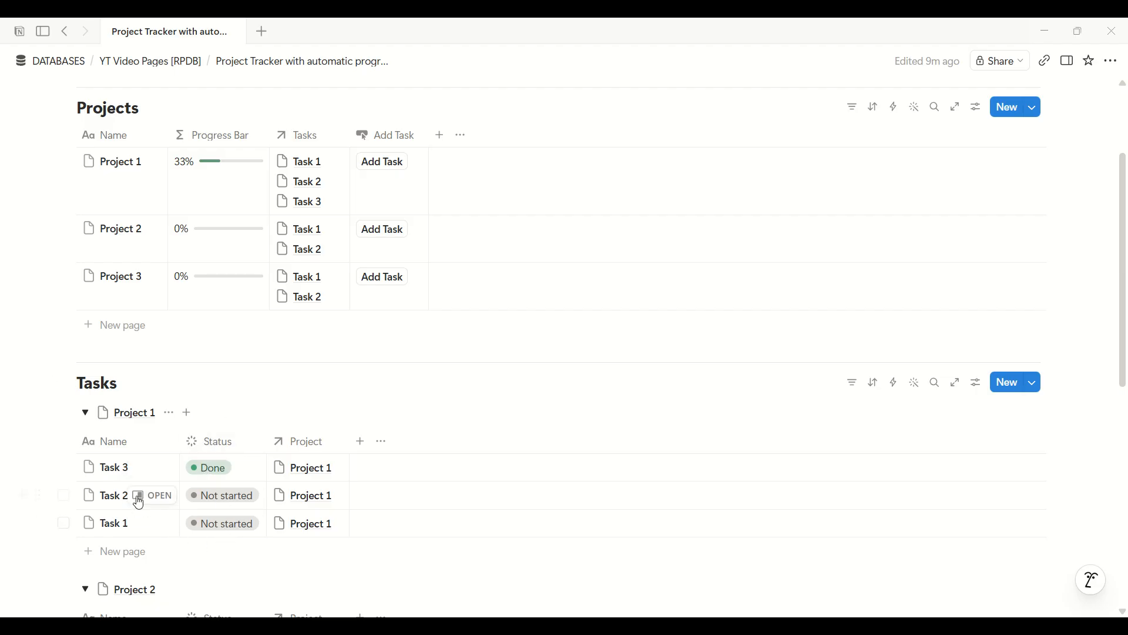
{"action": "left_click", "coordinate": [222, 498]}
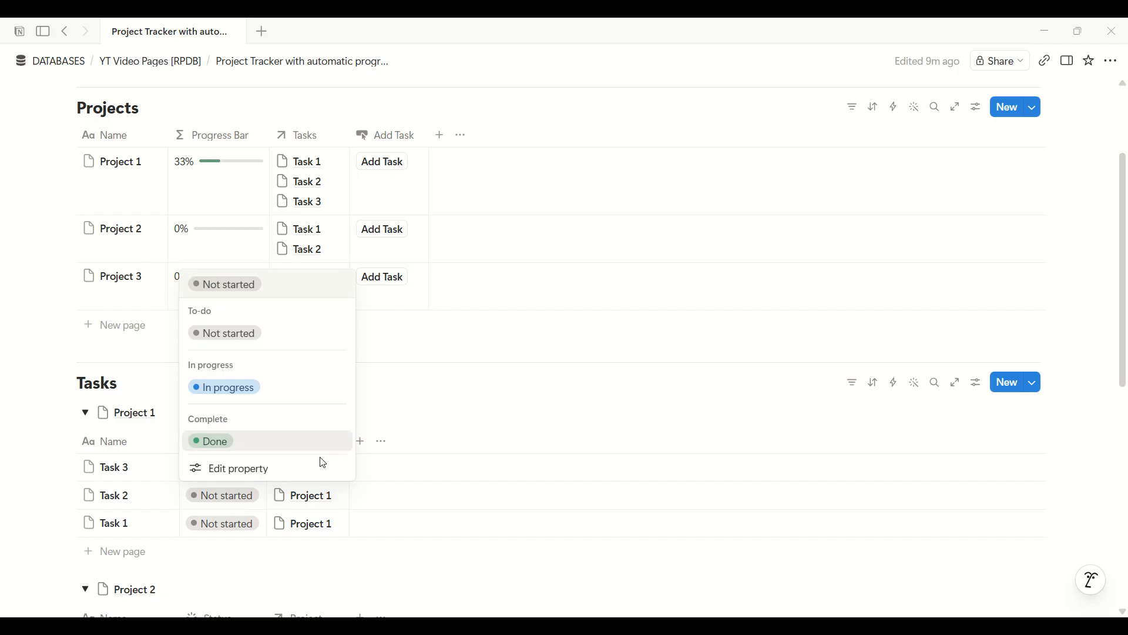
{"action": "left_click", "coordinate": [272, 446]}
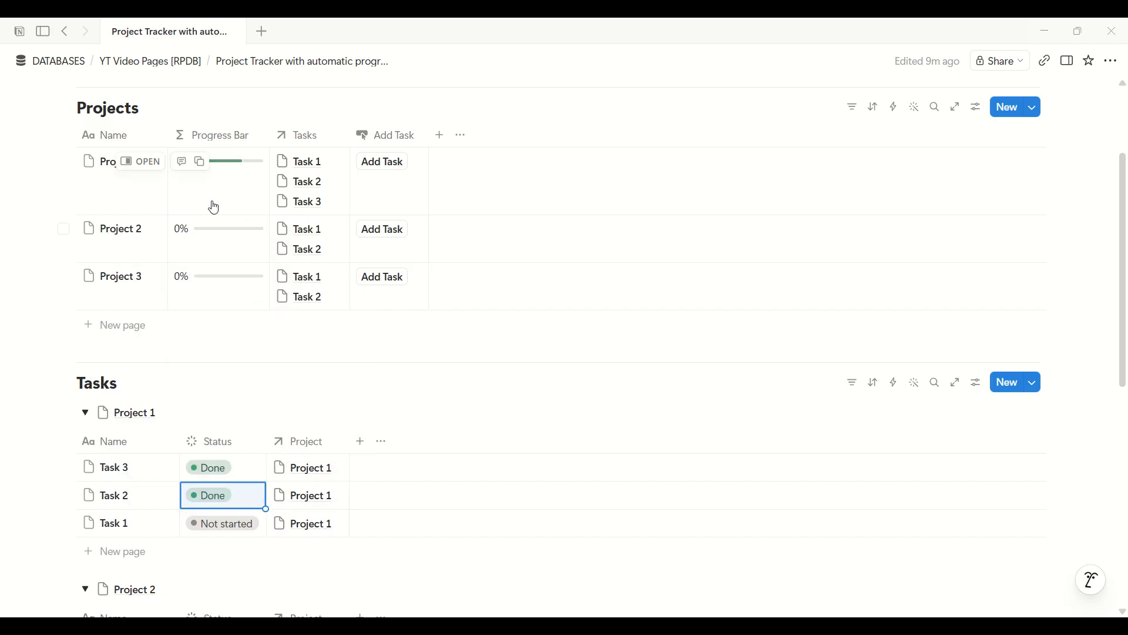
{"action": "scroll", "coordinate": [471, 358], "scroll_direction": "up", "scroll_amount": 1}
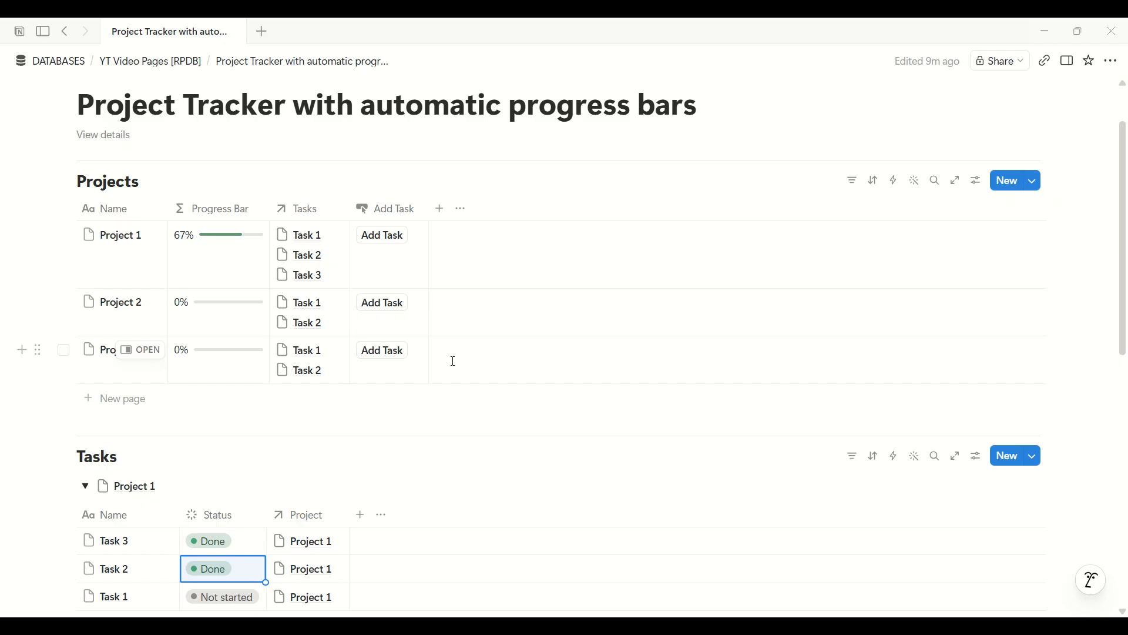
{"action": "key", "text": "Escape"}
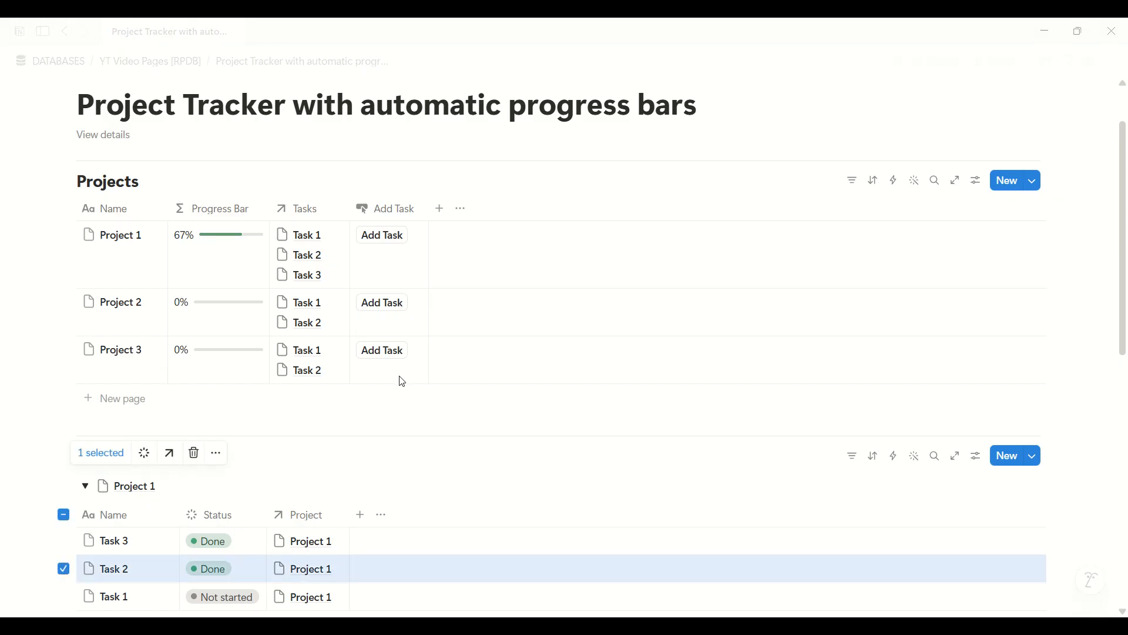
{"action": "key", "text": "Escape"}
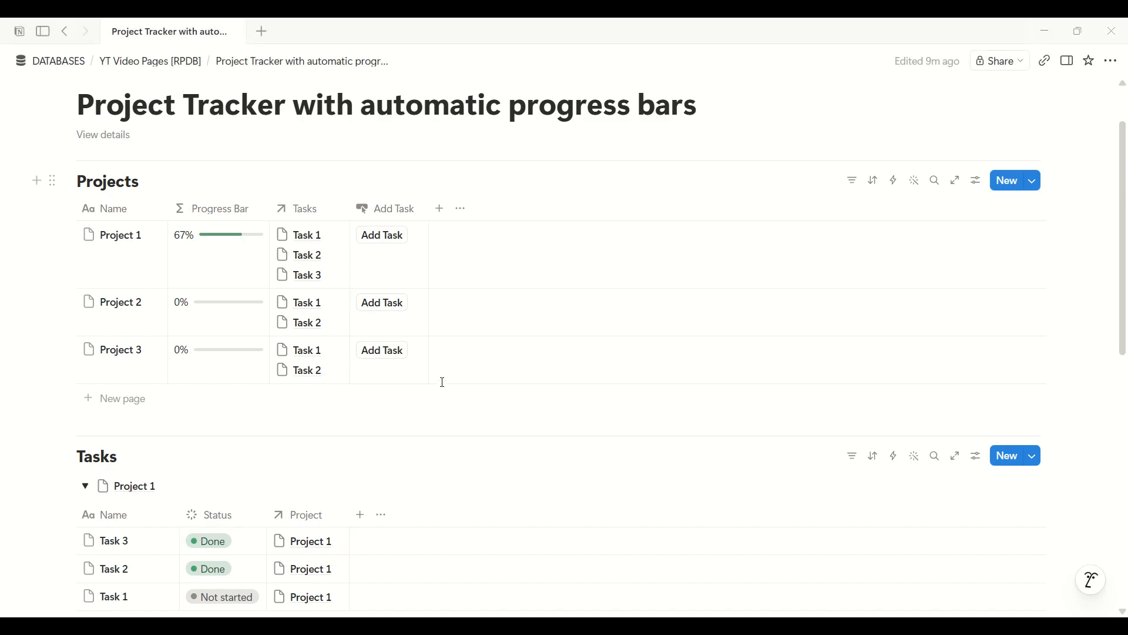